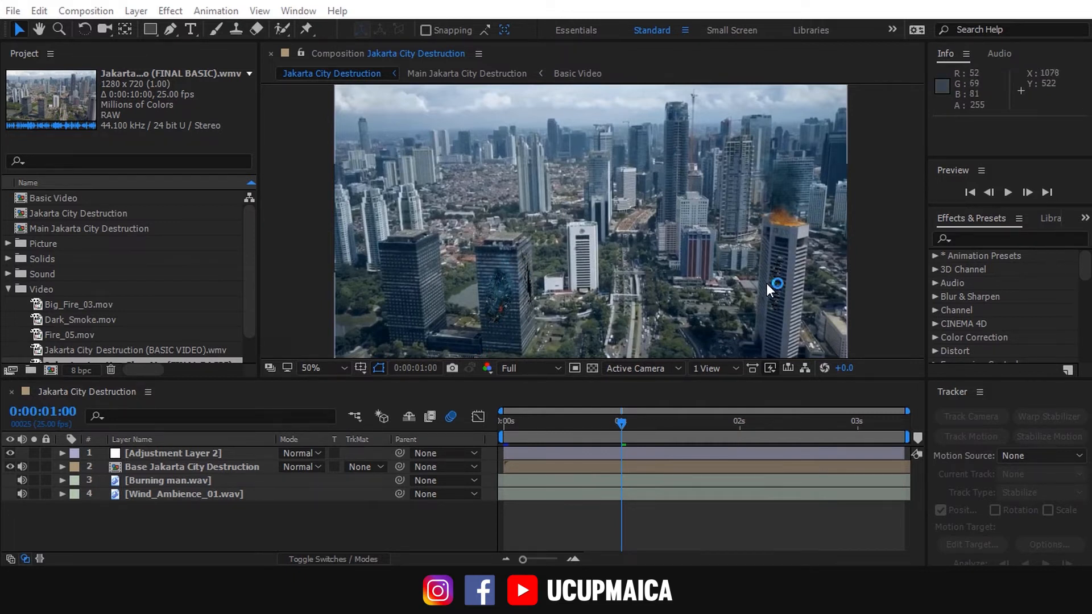
Step: Create a new composition from the Jakarta City Destruction Slow Mo (FINAL BASIC) clip in the project's Video folder
{"action": "left_click", "coordinate": [860, 421]}
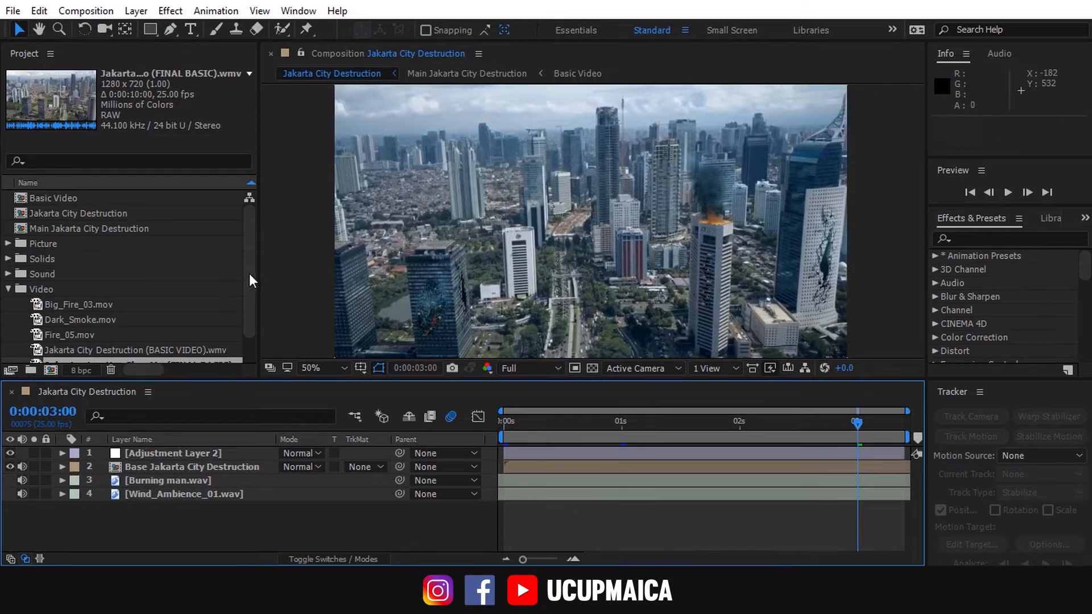
{"action": "left_click_drag", "start_coordinate": [258, 310], "coordinate": [263, 354]}
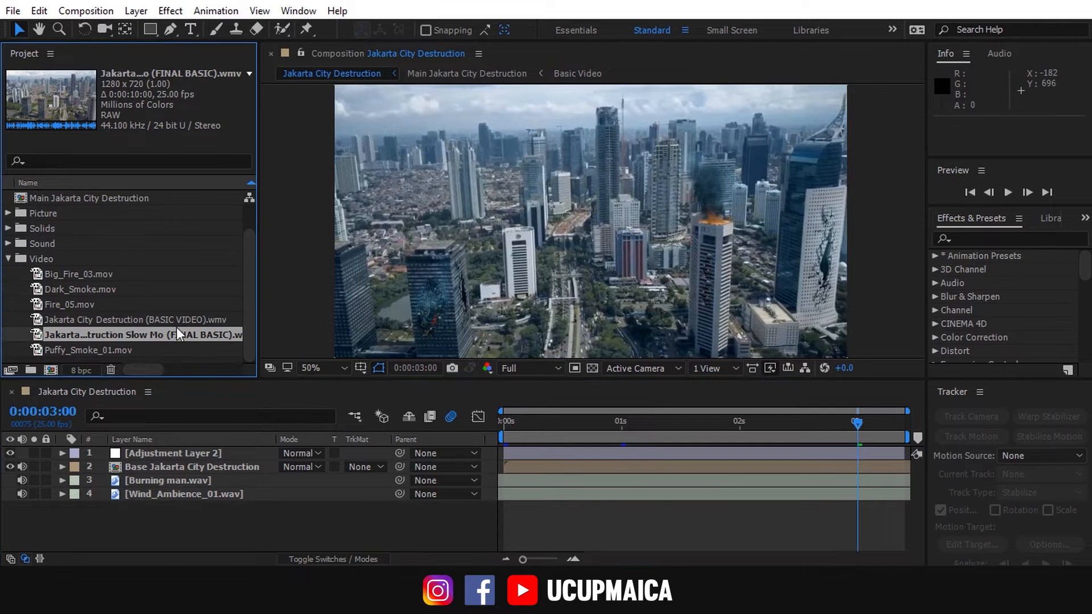
{"action": "left_click_drag", "start_coordinate": [169, 332], "coordinate": [49, 370]}
Step: Review the new composition's settings, keeping the HDV/HDTV 720 25 preset
{"action": "left_click", "coordinate": [77, 11]}
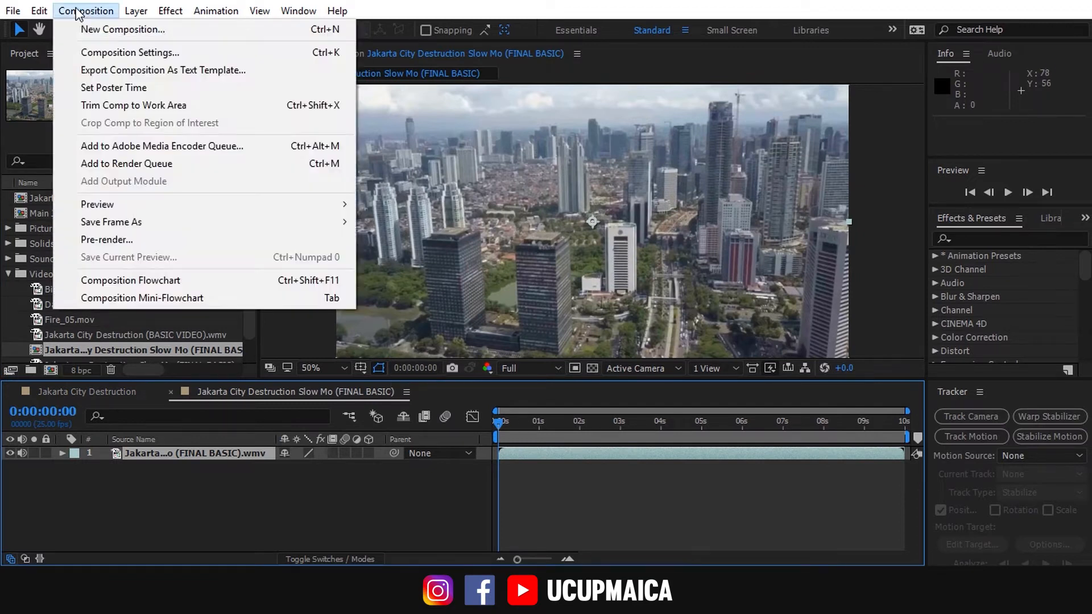
{"action": "left_click", "coordinate": [111, 49]}
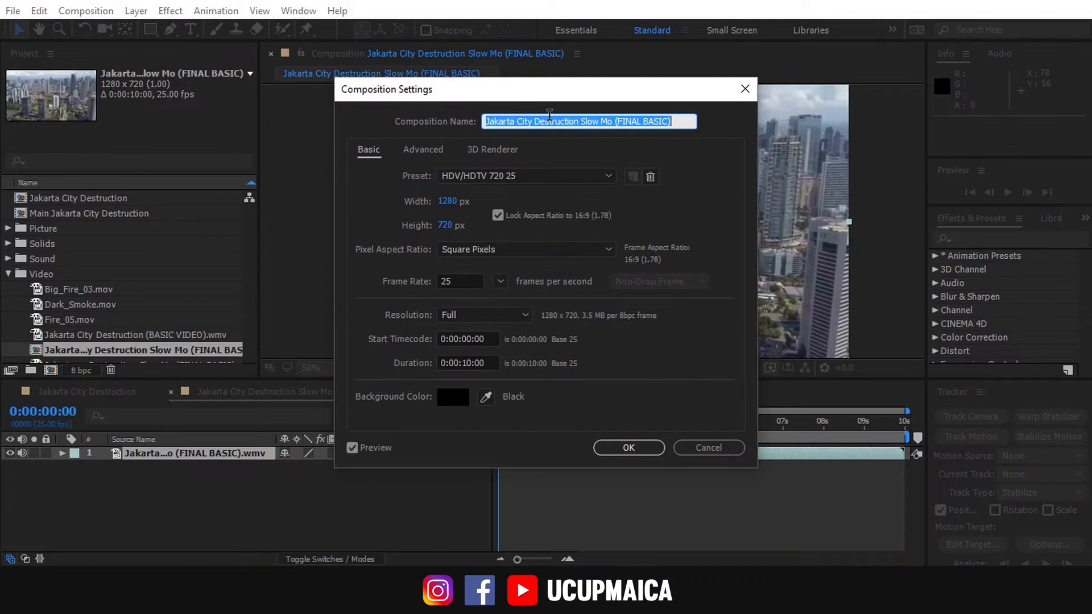
{"action": "left_click", "coordinate": [609, 176]}
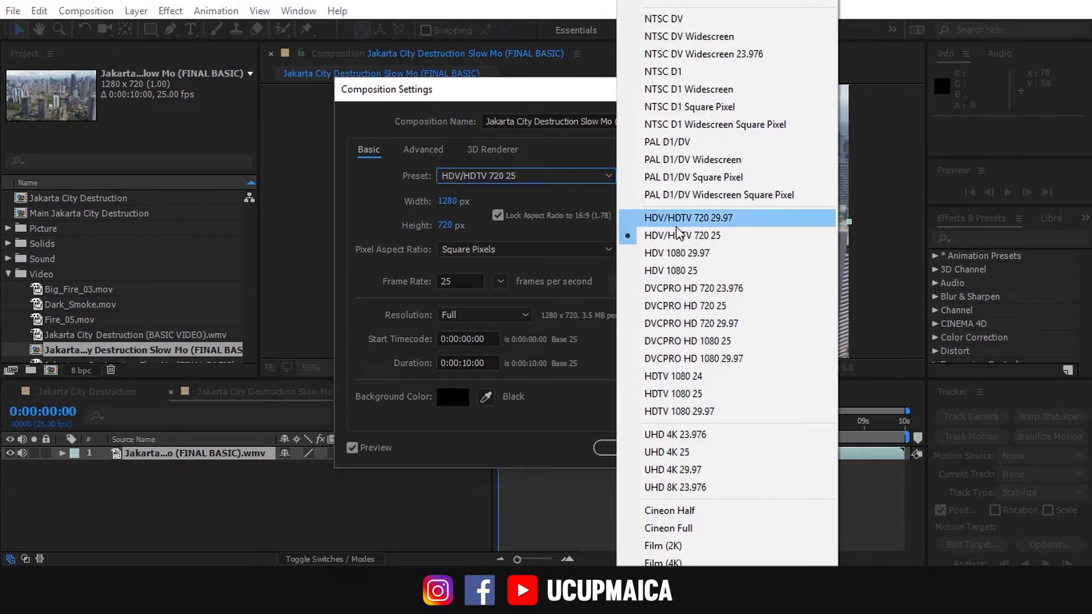
{"action": "left_click", "coordinate": [567, 153]}
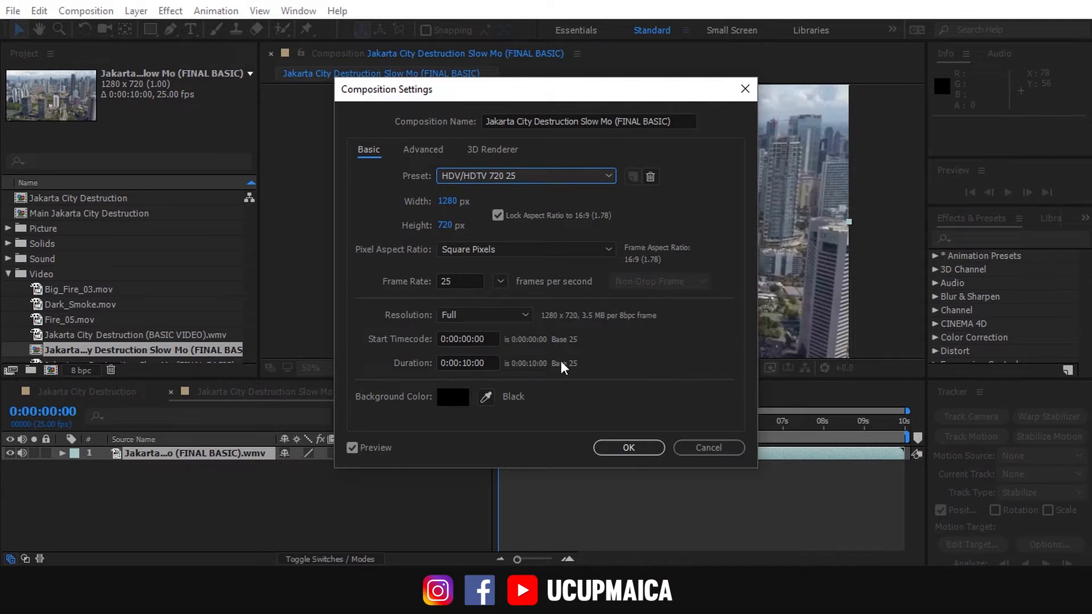
{"action": "left_click", "coordinate": [641, 449]}
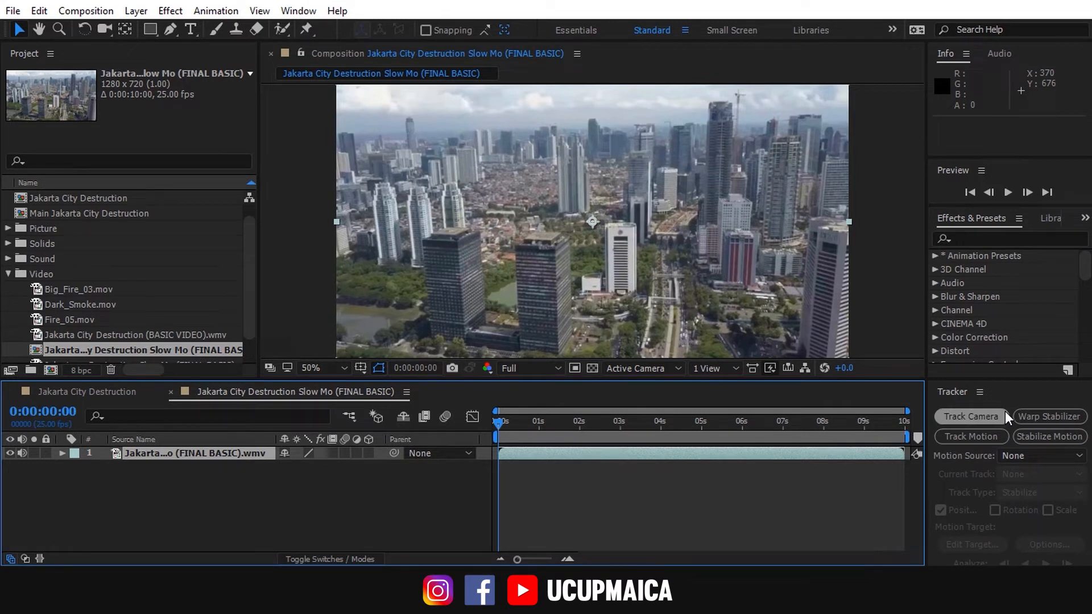
Step: Make sure the Tracker tools are shown and run a 3D camera track on the Jakarta footage layer
{"action": "left_click", "coordinate": [301, 12]}
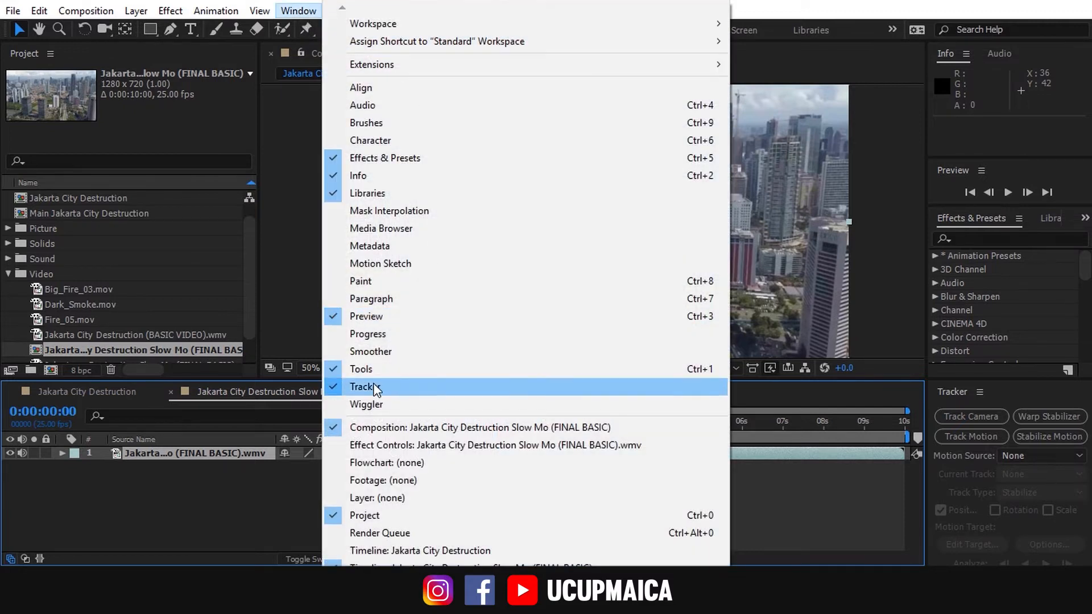
{"action": "left_click", "coordinate": [286, 11]}
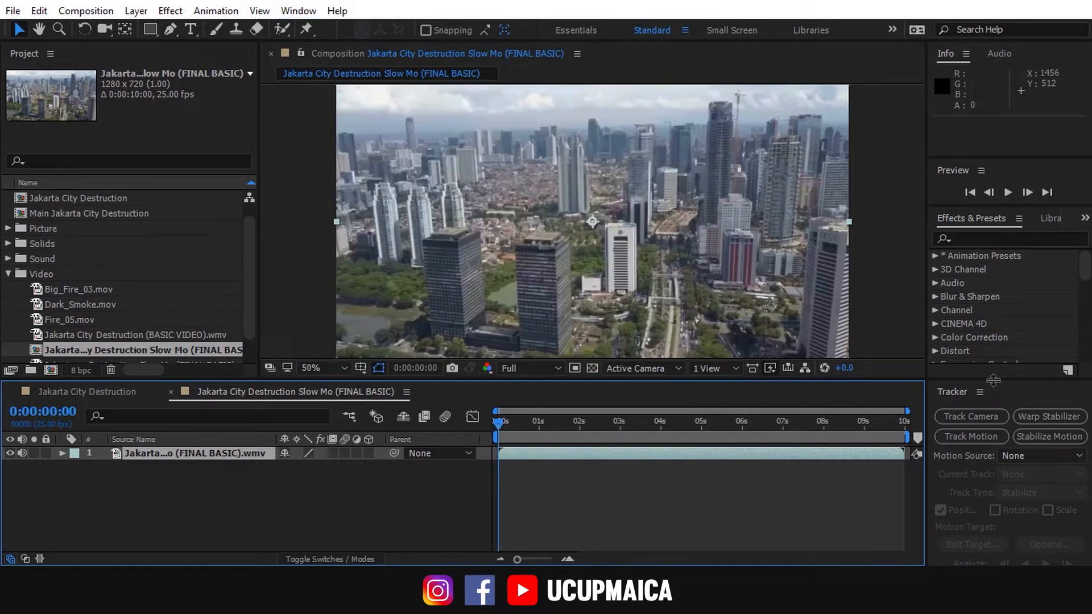
{"action": "left_click_drag", "start_coordinate": [993, 370], "coordinate": [992, 353]}
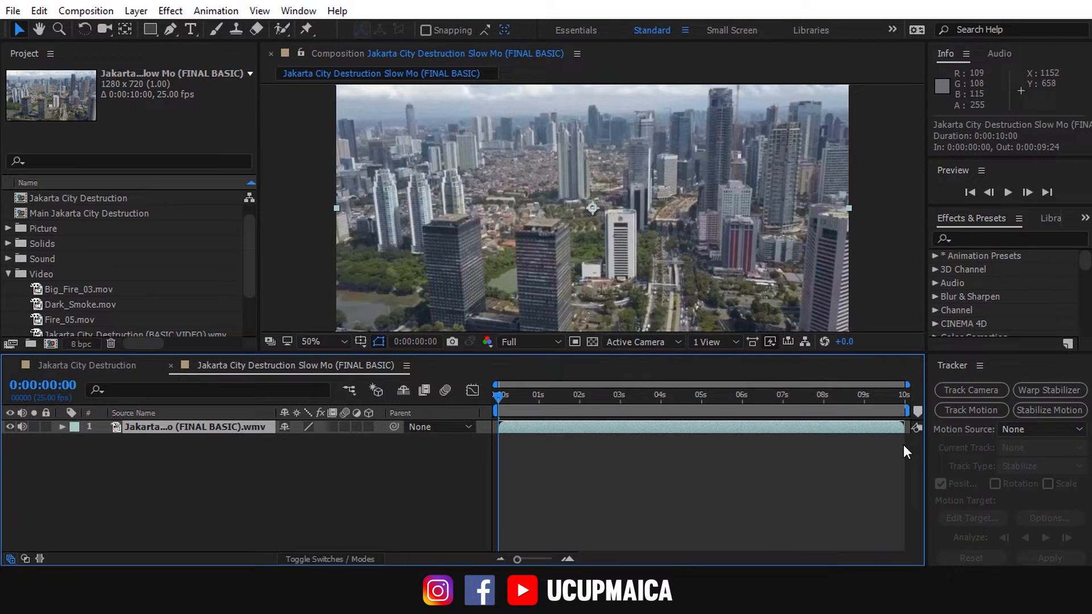
{"action": "left_click", "coordinate": [944, 391]}
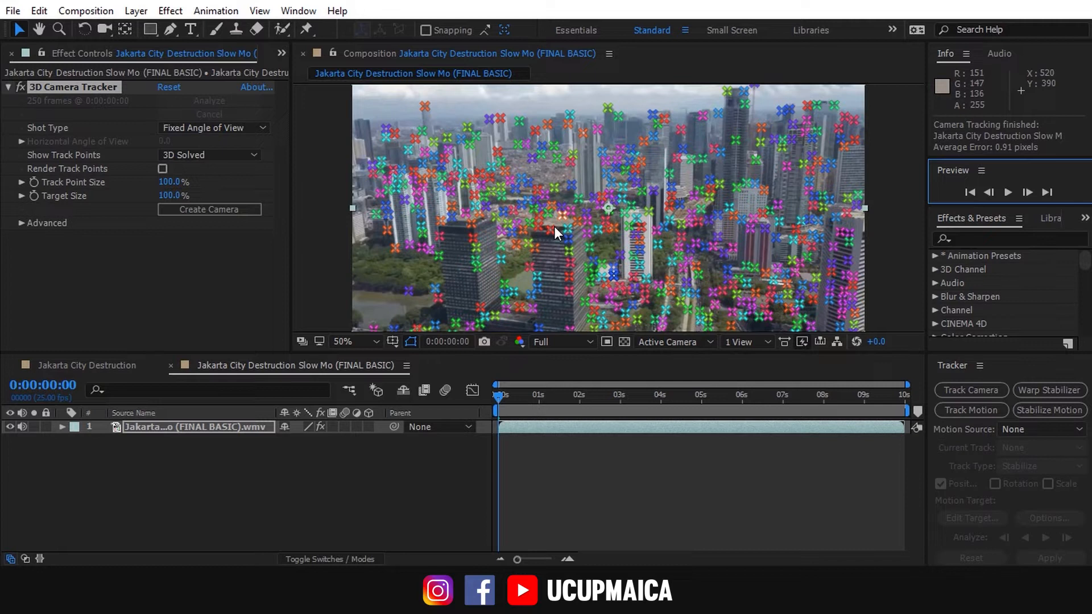
Step: Select three track points on the face of the second dark tower and set them as the ground plane and origin
{"action": "left_click", "coordinate": [554, 228], "text": "shift"}
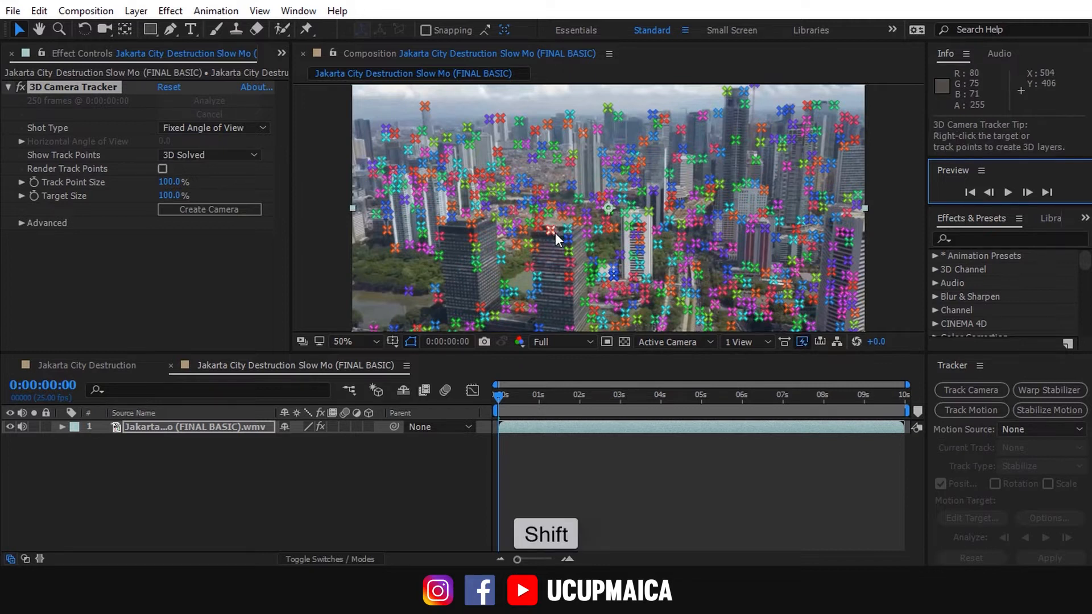
{"action": "left_click", "coordinate": [570, 279], "text": "shift"}
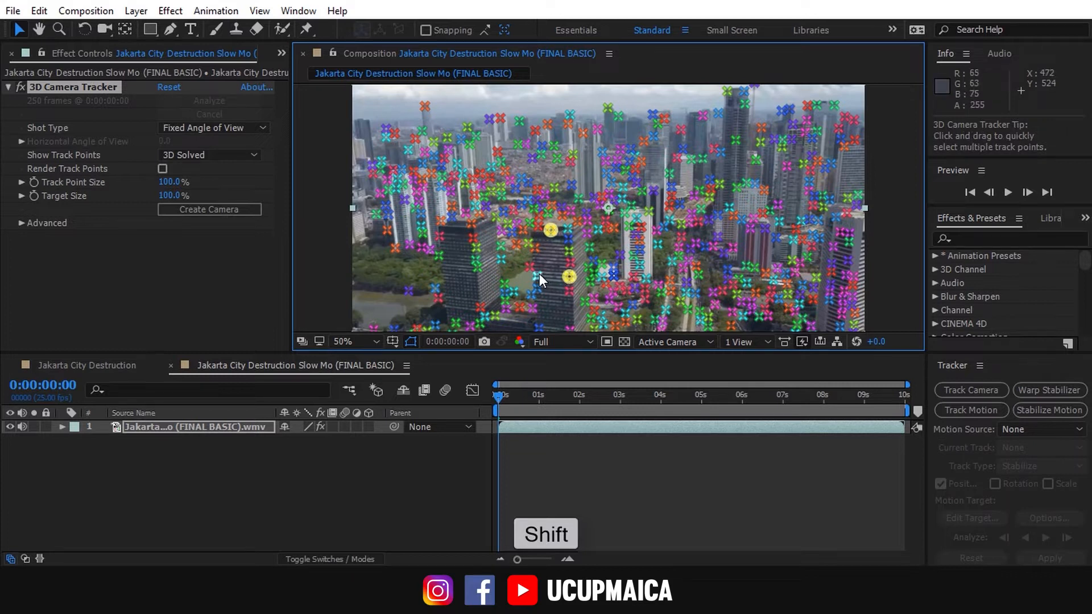
{"action": "left_click", "coordinate": [539, 274], "text": "shift"}
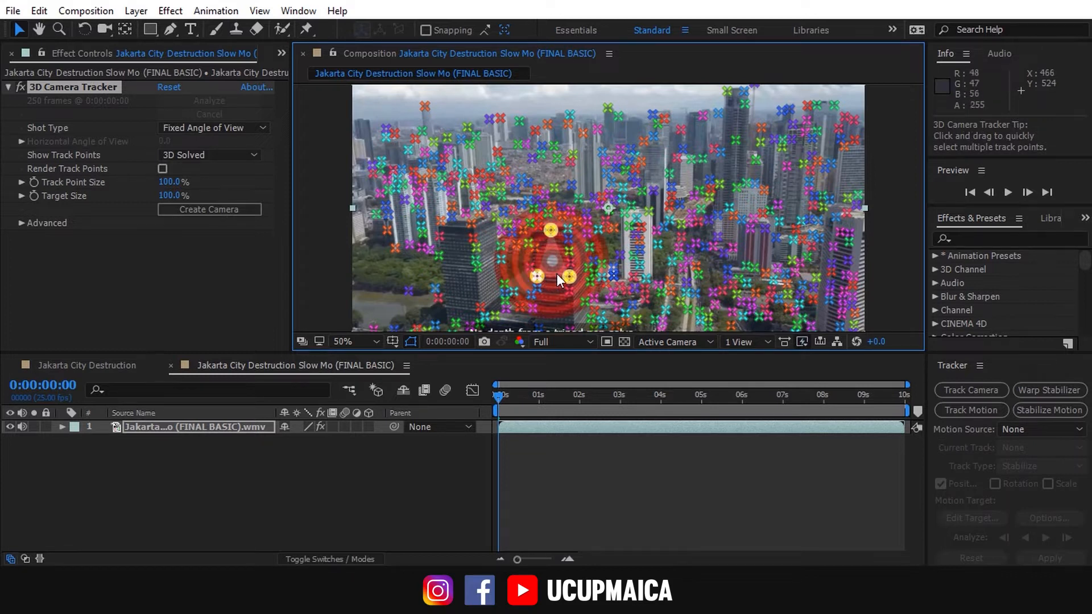
{"action": "right_click", "coordinate": [565, 274]}
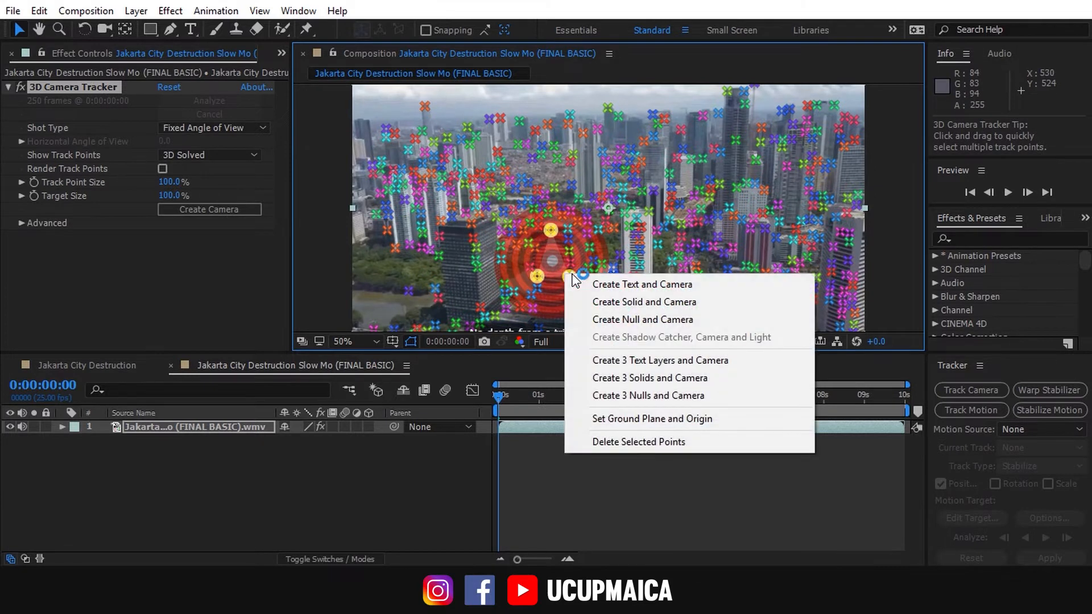
{"action": "left_click", "coordinate": [666, 415]}
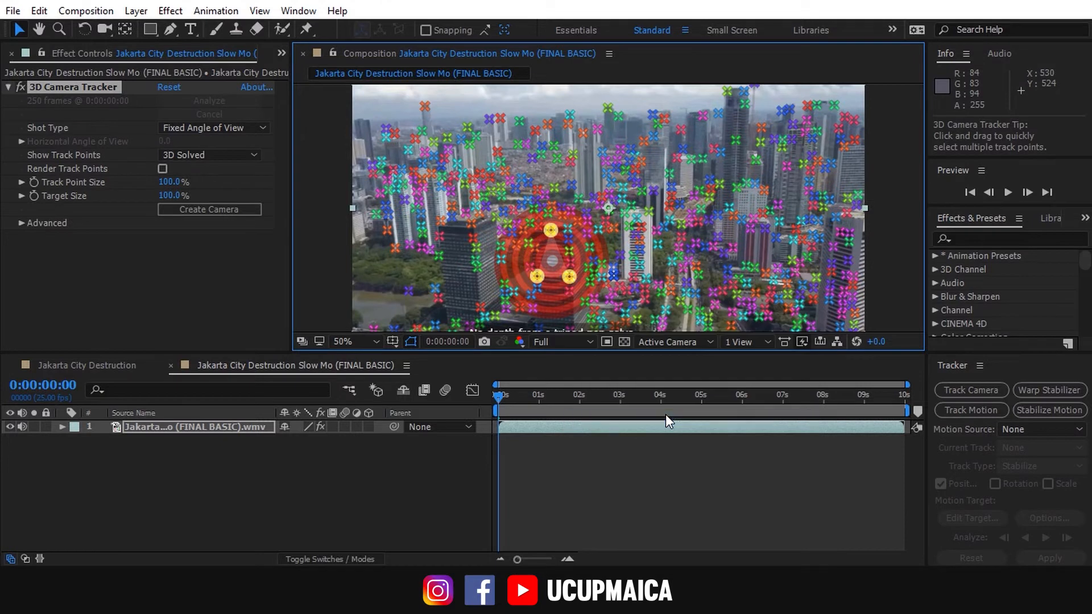
Step: Create a solid and camera from the selected track points and check that the solid follows the tower around 4 seconds
{"action": "right_click", "coordinate": [549, 266]}
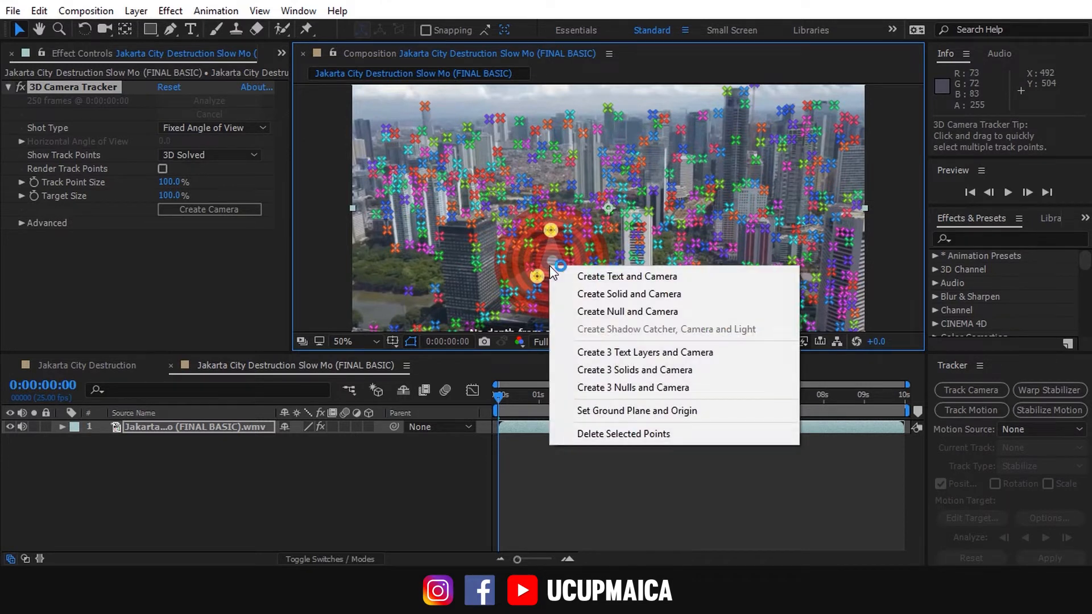
{"action": "left_click", "coordinate": [641, 296]}
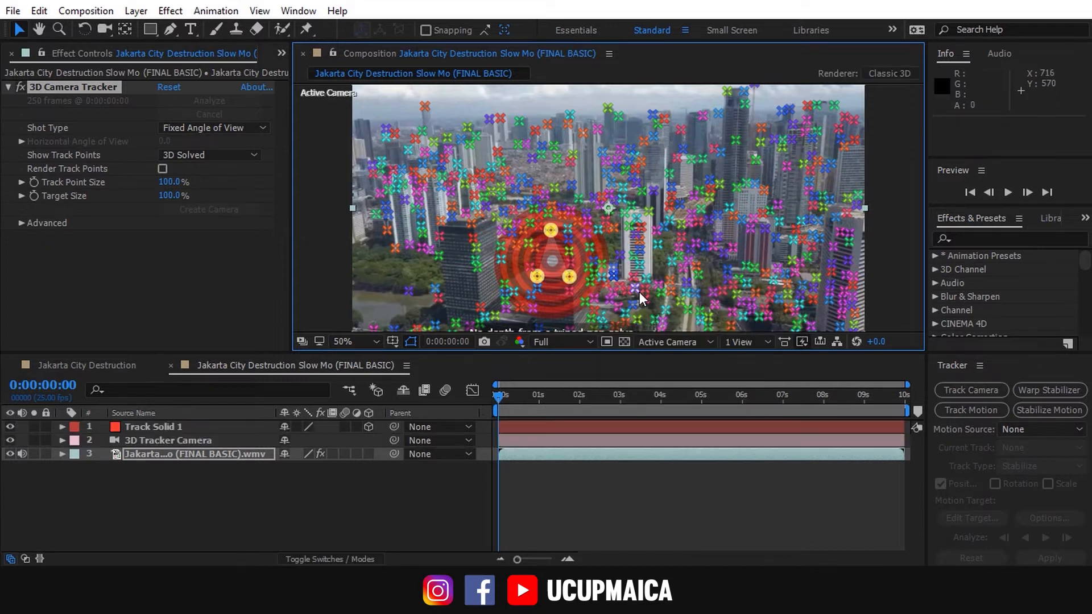
{"action": "left_click", "coordinate": [180, 427]}
{"action": "left_click", "coordinate": [663, 394]}
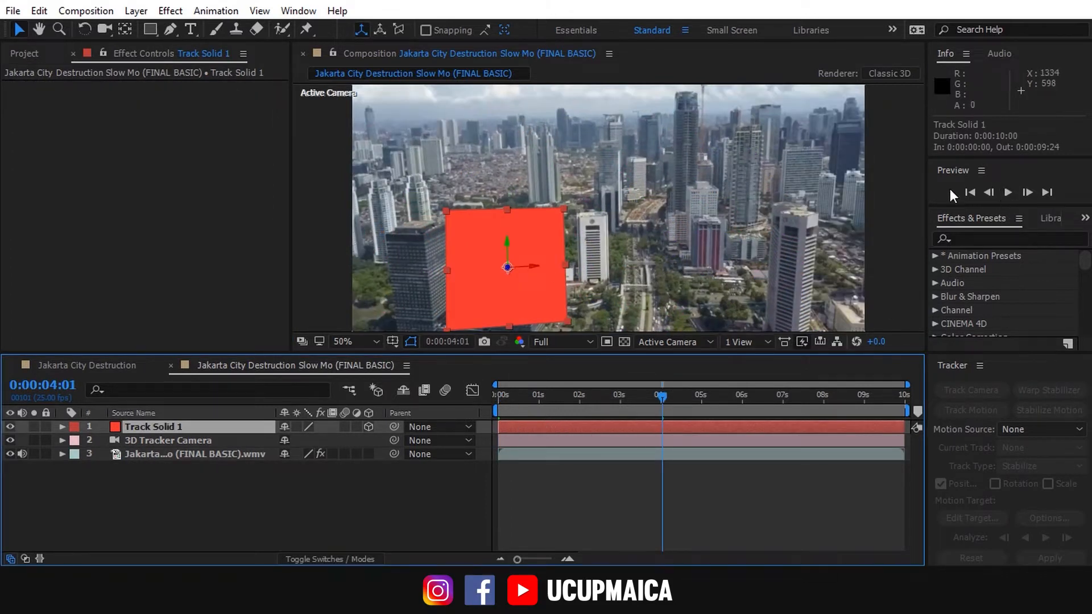
{"action": "left_click", "coordinate": [965, 192]}
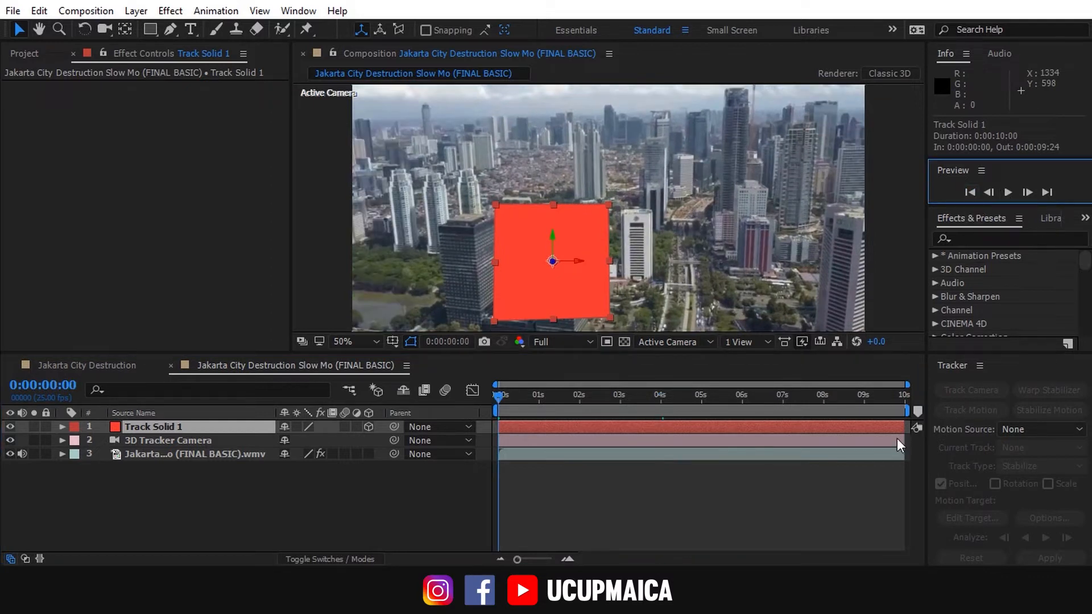
Step: Rotate the red track solid to align with the tower's face, at an orientation of about 281.5°, 29.5°, 0.6°
{"action": "left_click", "coordinate": [83, 28]}
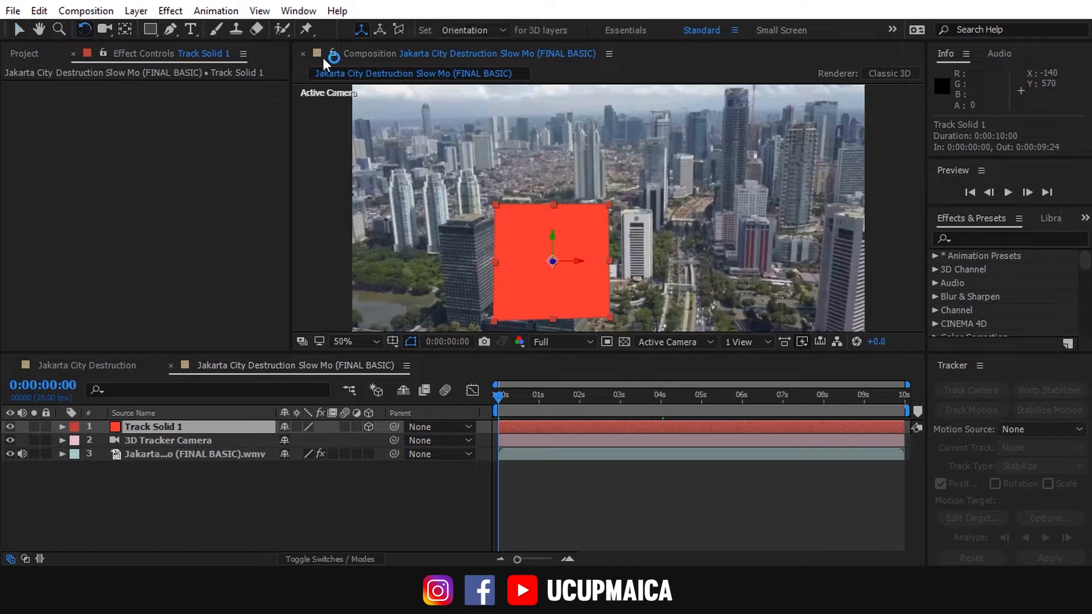
{"action": "left_click", "coordinate": [552, 247]}
{"action": "left_click_drag", "start_coordinate": [548, 239], "coordinate": [547, 276]}
{"action": "key", "text": "ctrl+z"}
{"action": "left_click_drag", "start_coordinate": [502, 223], "coordinate": [494, 212]}
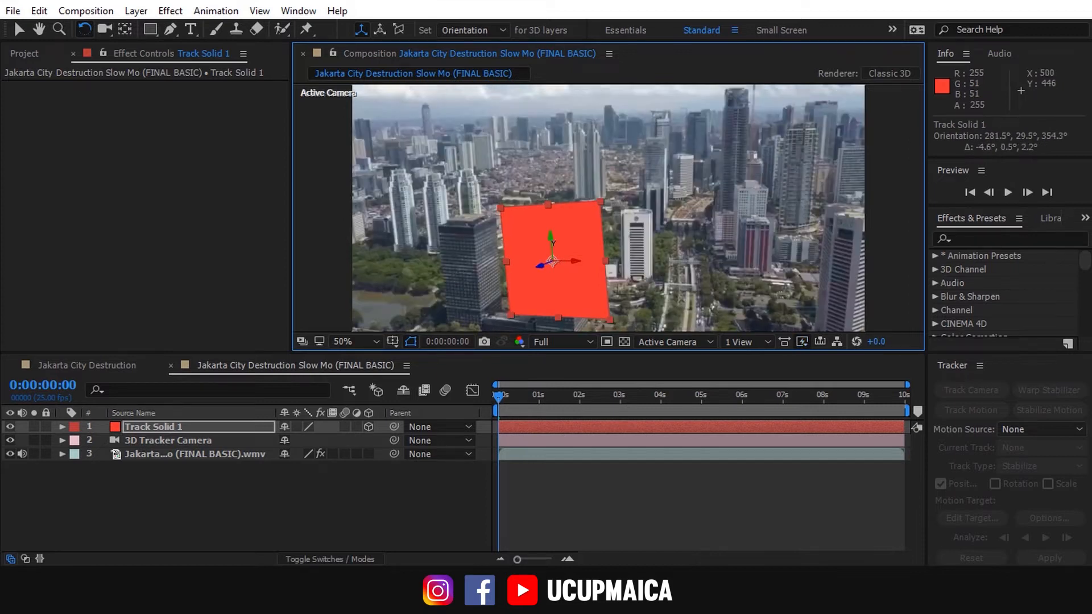
{"action": "left_click_drag", "start_coordinate": [540, 265], "coordinate": [574, 256]}
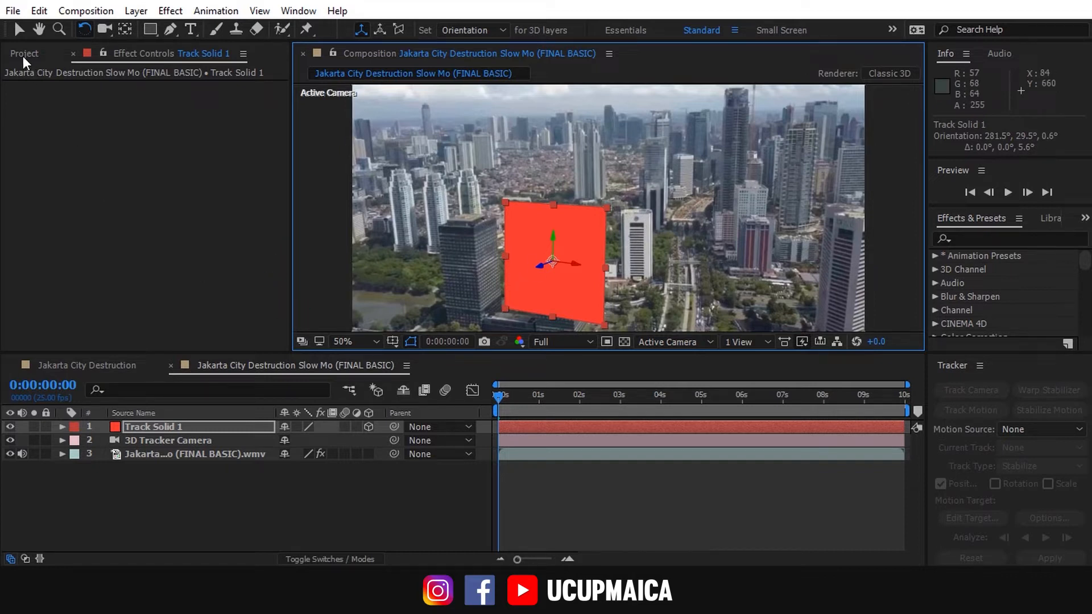
Step: Replace the track solid's source with Damage_0001_Layer-2-copy.png from the Picture folder
{"action": "left_click", "coordinate": [23, 54]}
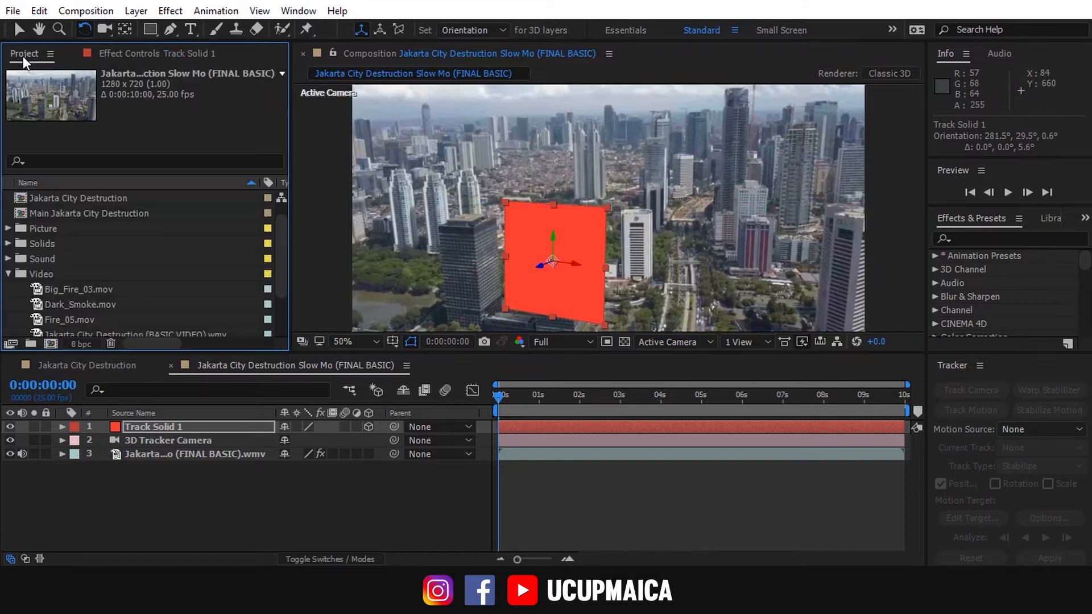
{"action": "left_click", "coordinate": [8, 273]}
{"action": "left_click", "coordinate": [8, 243]}
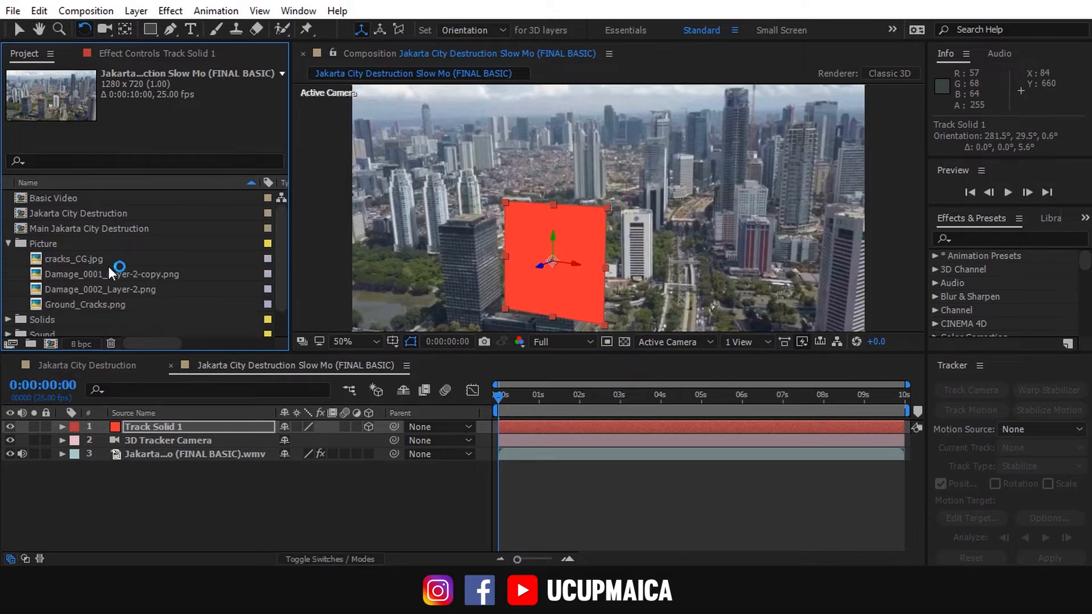
{"action": "left_click", "coordinate": [113, 274]}
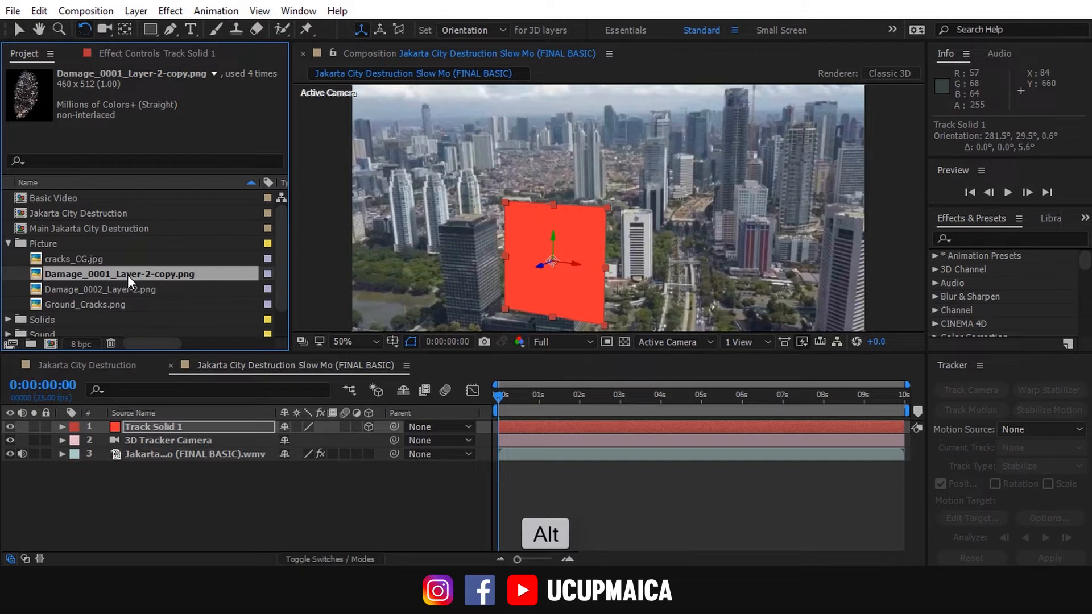
{"action": "left_click_drag", "start_coordinate": [127, 274], "coordinate": [553, 260]}
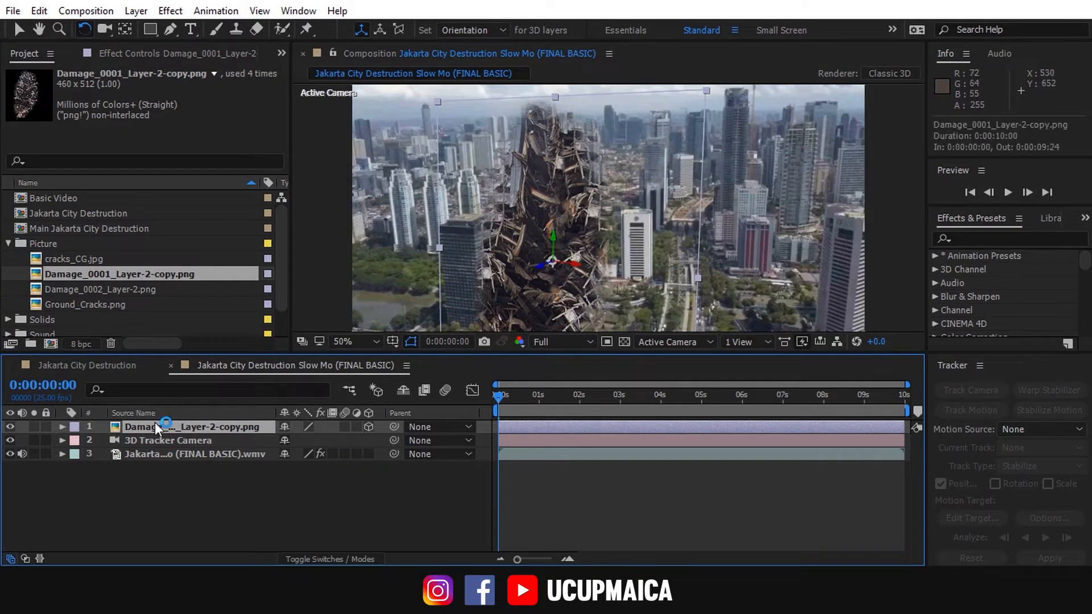
Step: Scale the damage layer to 16%, shift it slightly down the tower's face, and check its tracking near 3 seconds
{"action": "key", "text": "s"}
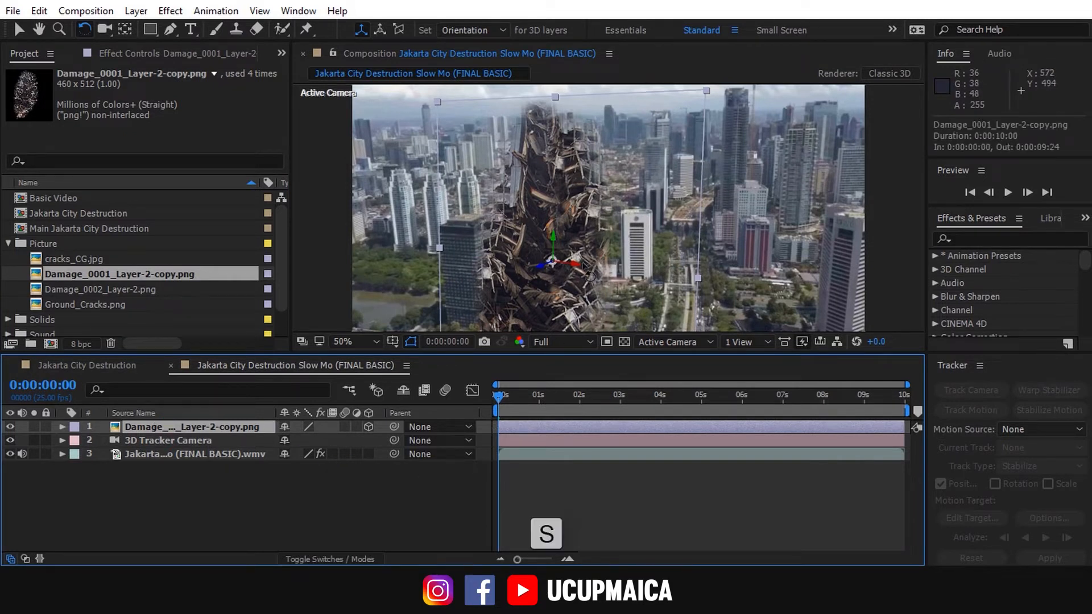
{"action": "left_click_drag", "start_coordinate": [305, 442], "coordinate": [235, 439]}
{"action": "key", "text": "v"}
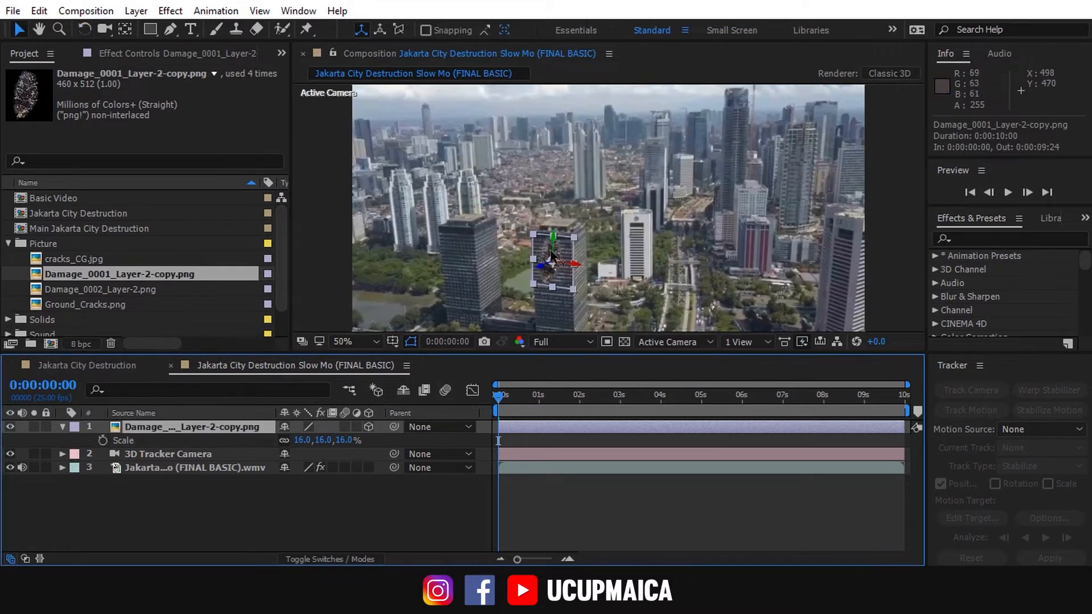
{"action": "left_click_drag", "start_coordinate": [551, 250], "coordinate": [552, 264]}
{"action": "left_click", "coordinate": [367, 520]}
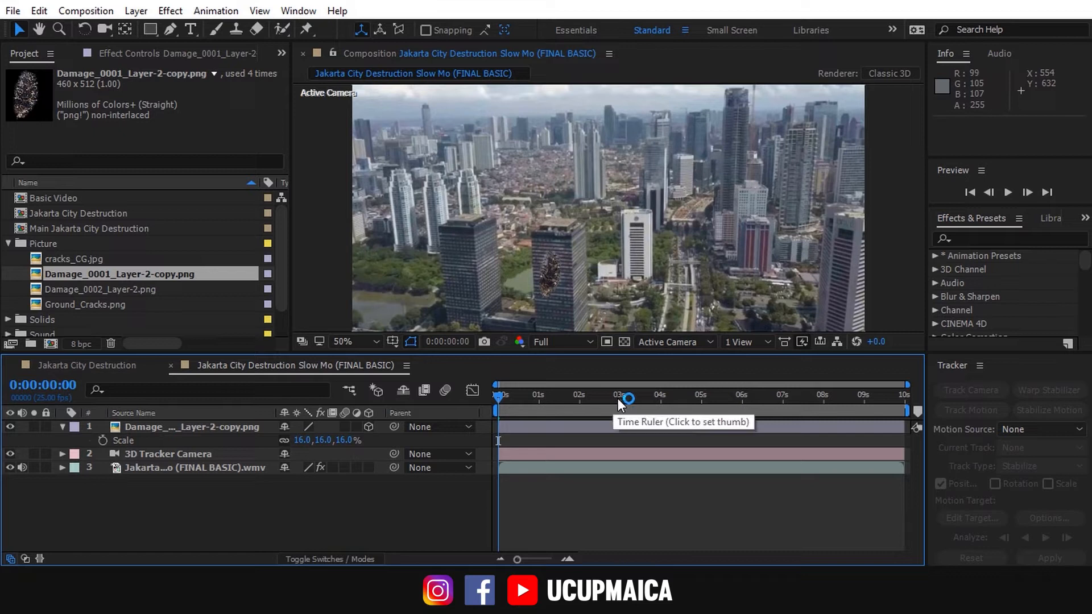
{"action": "left_click", "coordinate": [618, 400]}
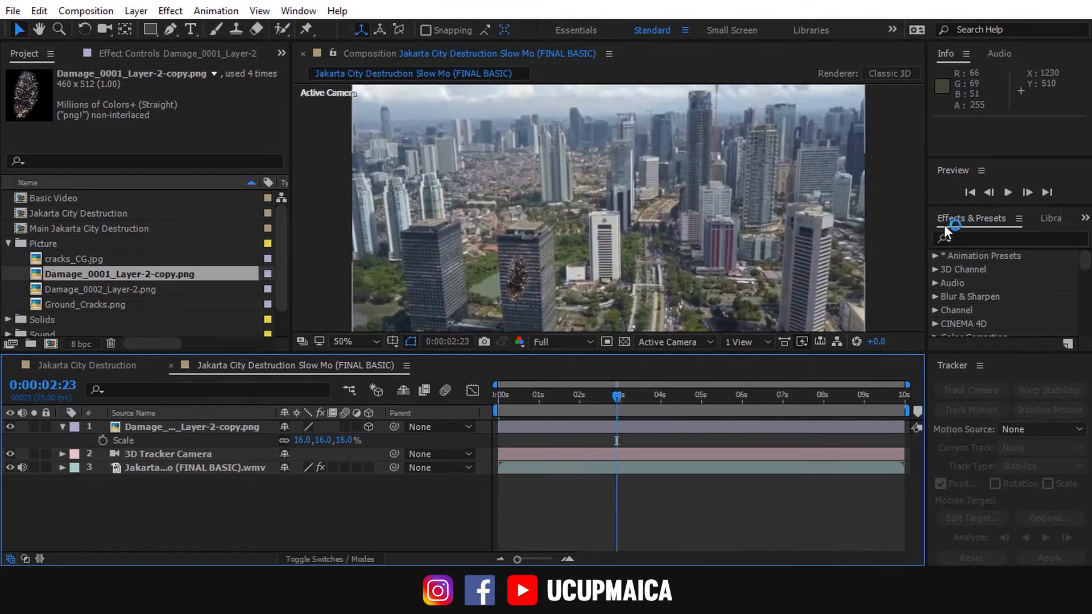
{"action": "left_click", "coordinate": [968, 193]}
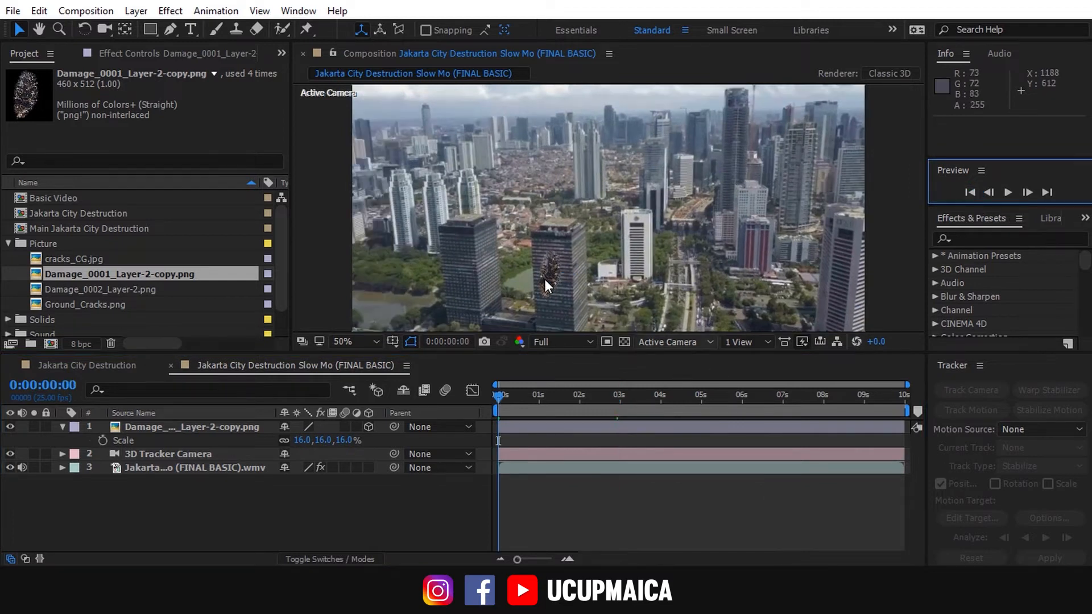
Step: Check the track points on the Jakarta footage layer, duplicate that layer, and rename the copy as Data Kamera
{"action": "left_click", "coordinate": [468, 490]}
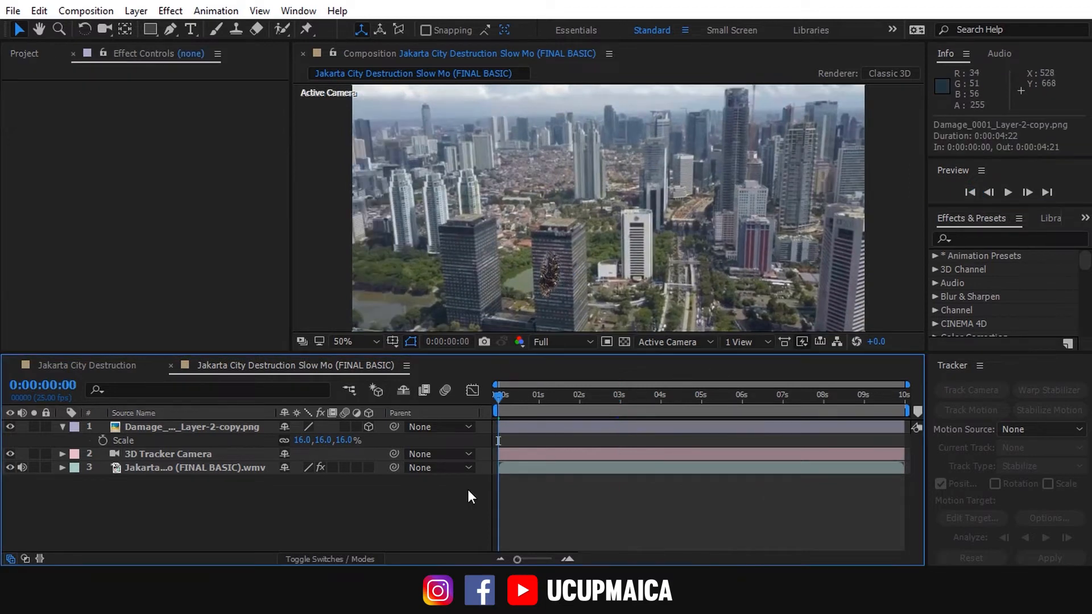
{"action": "left_click", "coordinate": [186, 468]}
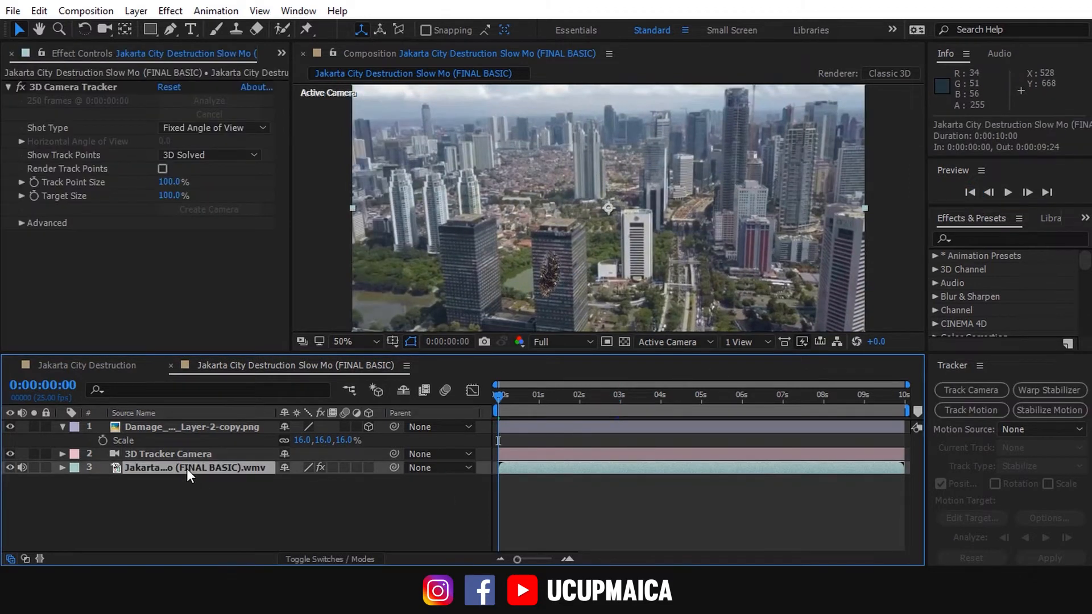
{"action": "left_click", "coordinate": [87, 87]}
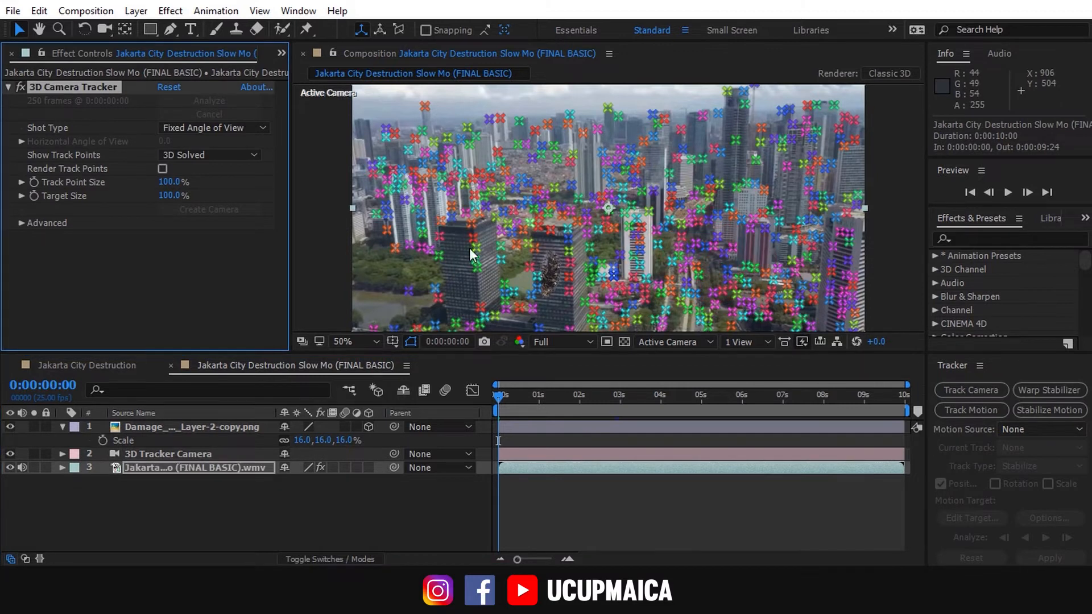
{"action": "left_click", "coordinate": [211, 467]}
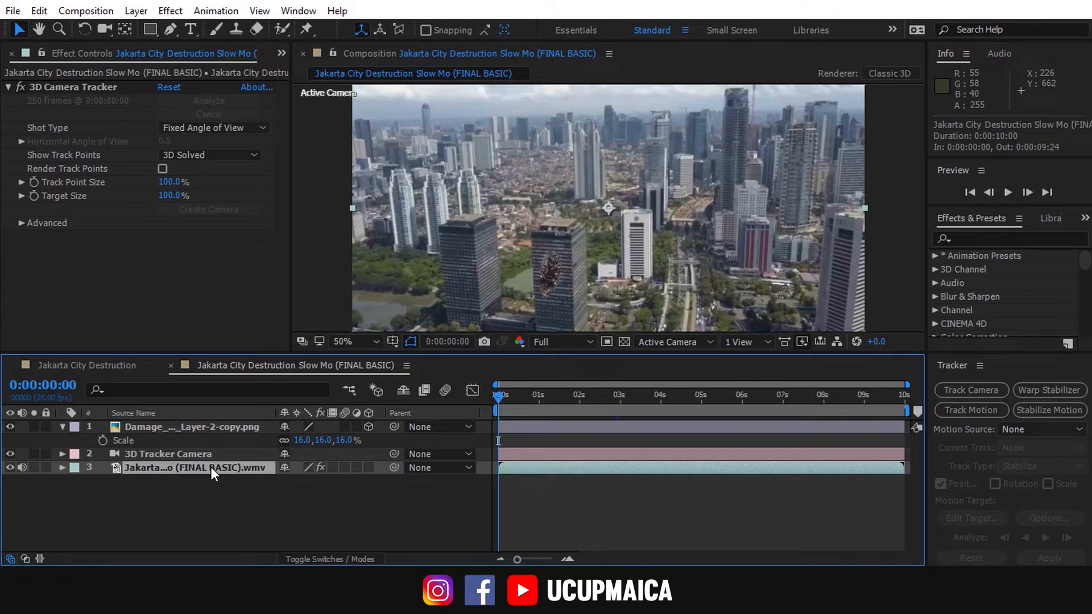
{"action": "key", "text": "ctrl+d"}
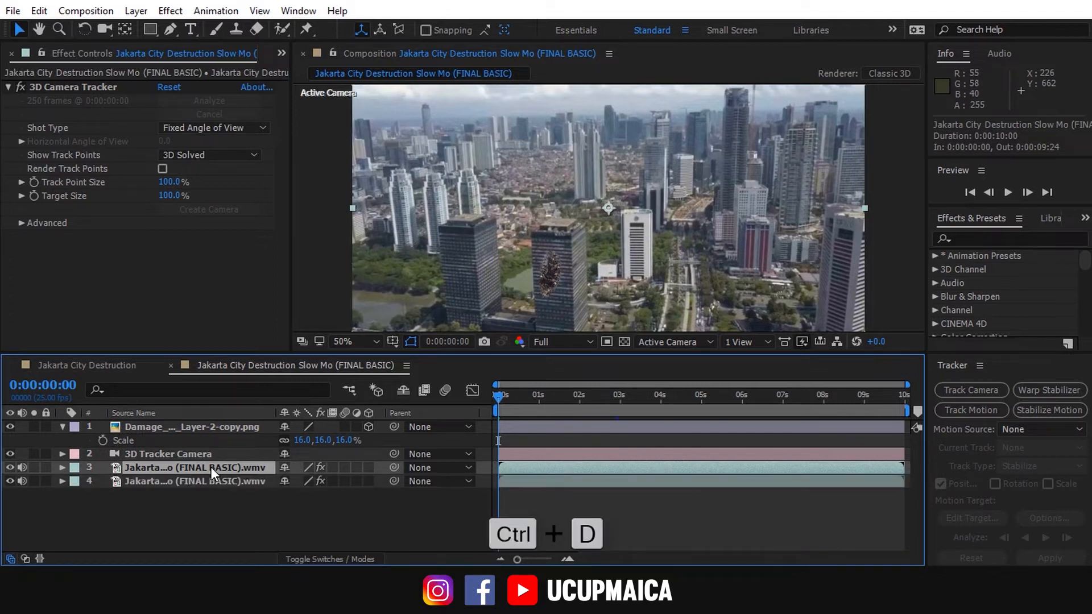
{"action": "right_click", "coordinate": [178, 466]}
{"action": "mouse_move", "coordinate": [227, 470]}
{"action": "left_click", "coordinate": [388, 95]}
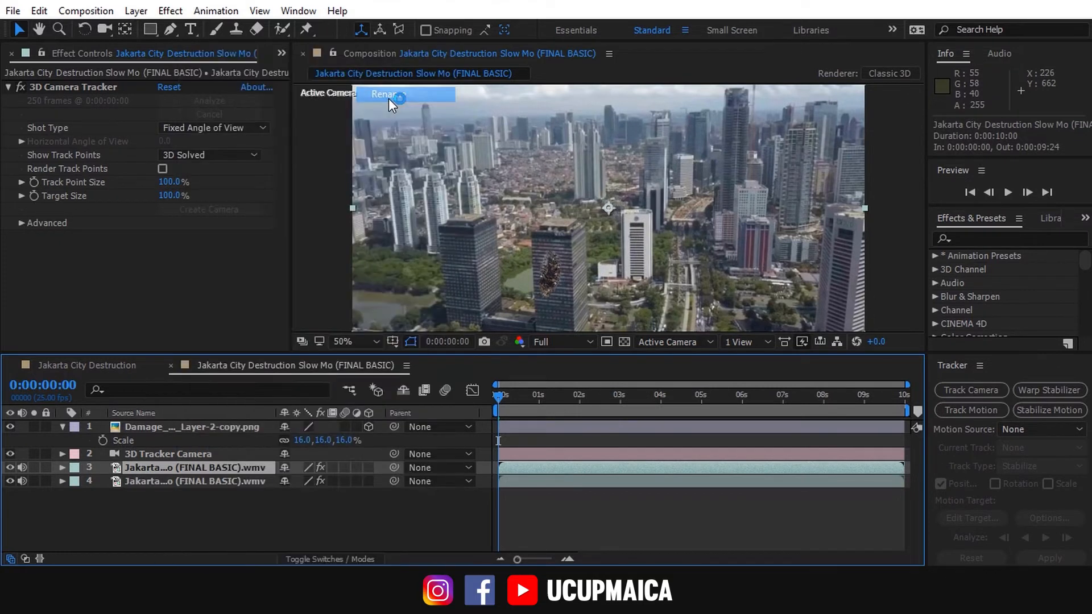
{"action": "type", "text": "Data Kamera"}
{"action": "key", "text": "Return"}
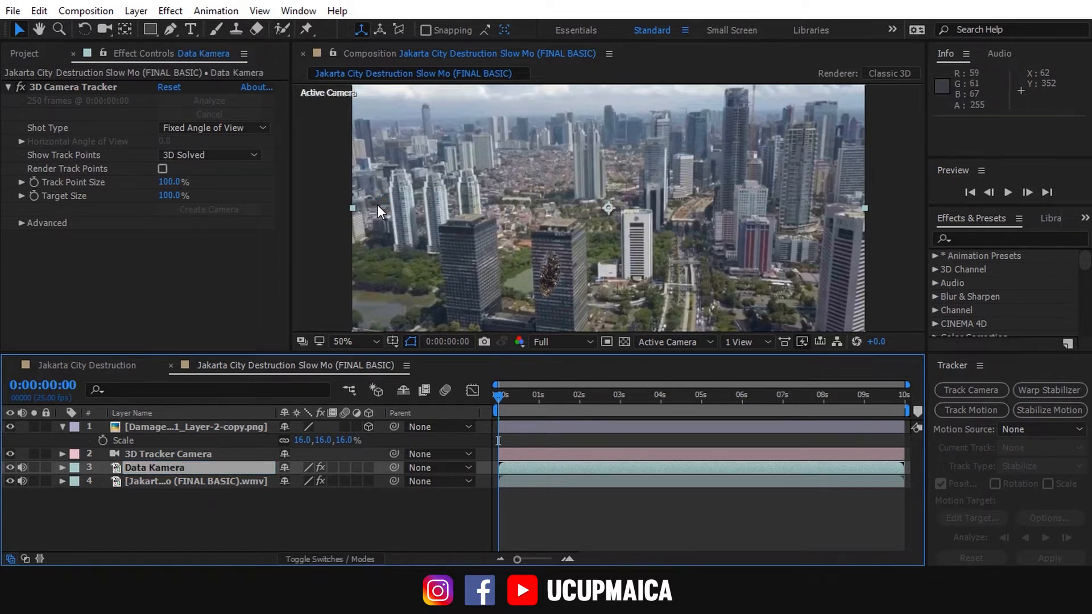
Step: Mute and hide the Data Kamera layer and move it below the footage layer in the stack
{"action": "left_click", "coordinate": [21, 468]}
{"action": "left_click", "coordinate": [14, 466]}
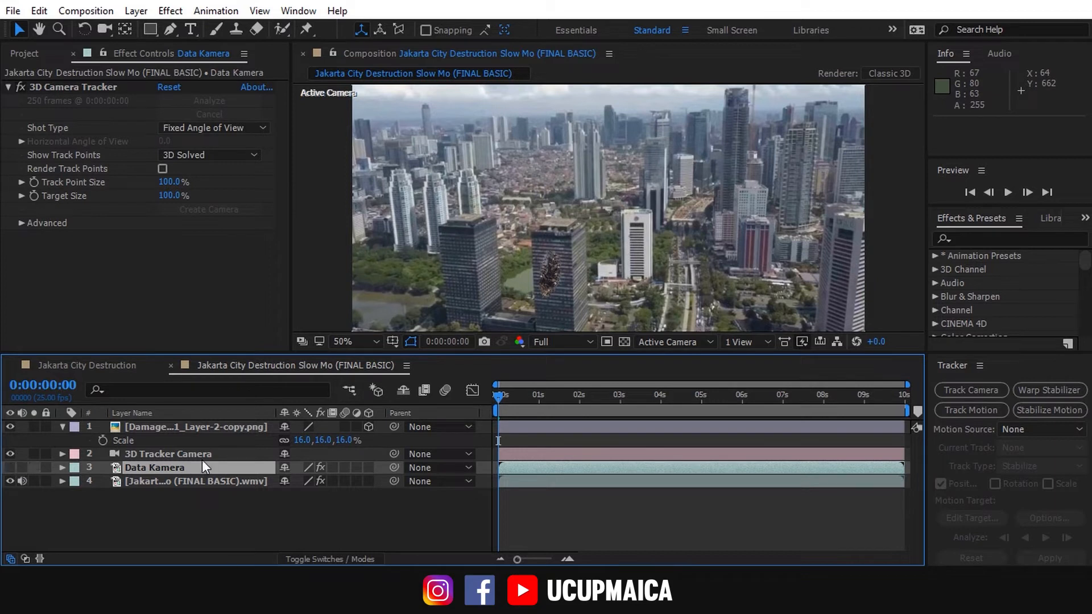
{"action": "left_click_drag", "start_coordinate": [202, 466], "coordinate": [205, 496]}
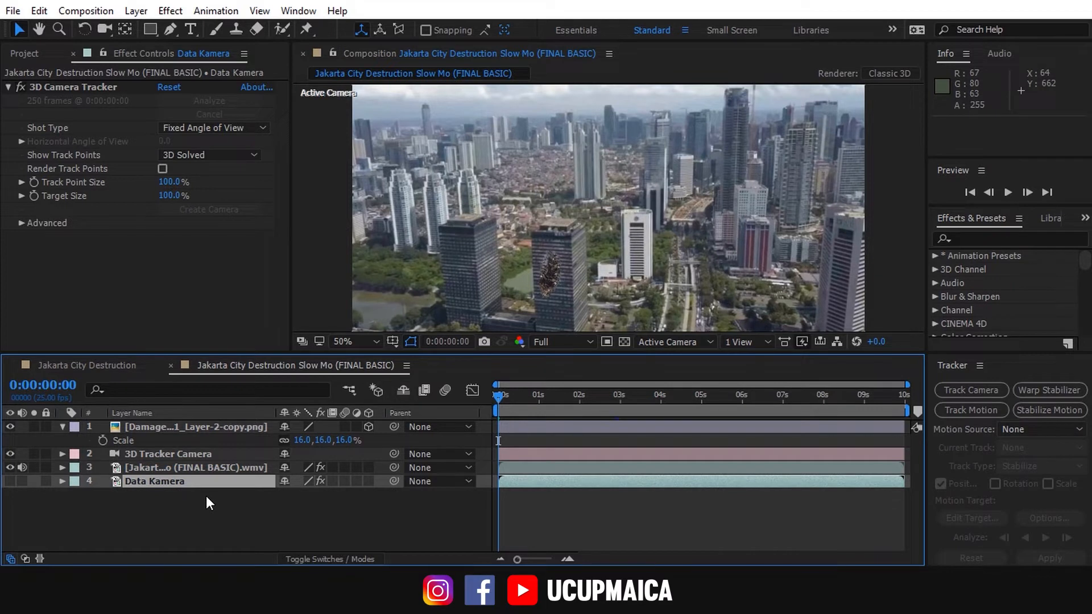
Step: Apply the Curves effect to the damage layer and pull its RGB curve down in the midtones and shadows to darken it
{"action": "left_click", "coordinate": [140, 426]}
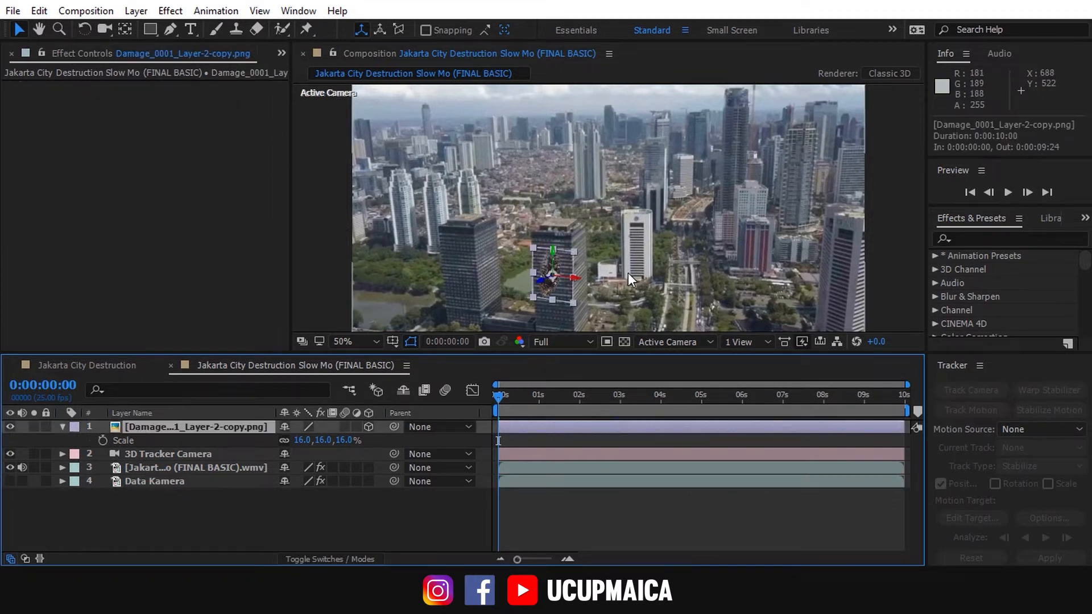
{"action": "key", "text": "z"}
{"action": "left_click", "coordinate": [631, 211]}
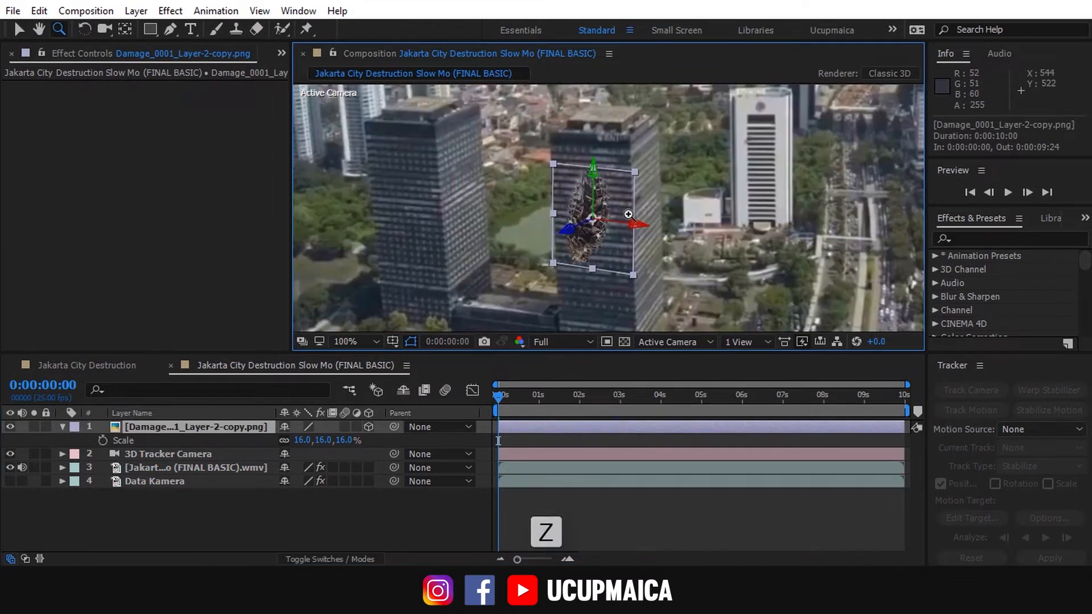
{"action": "left_click", "coordinate": [632, 210]}
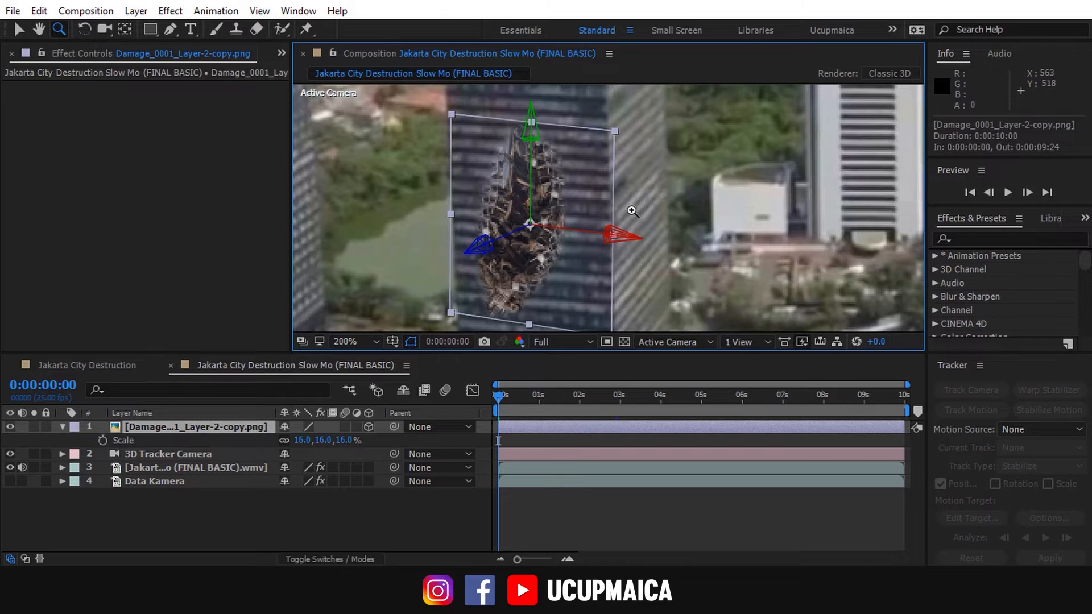
{"action": "left_click", "coordinate": [571, 171], "text": "alt"}
{"action": "left_click", "coordinate": [13, 27]}
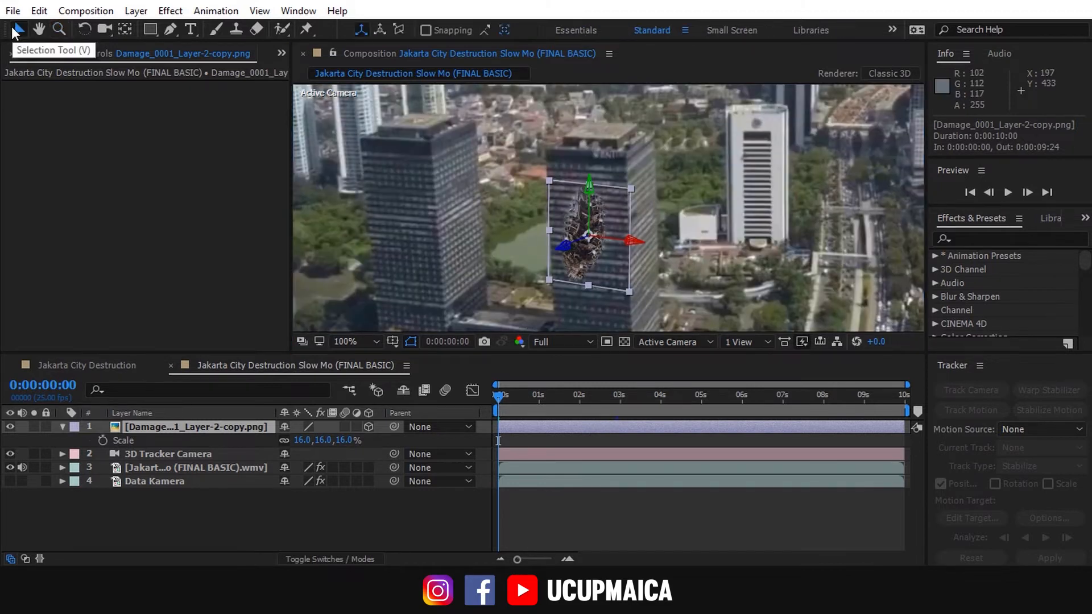
{"action": "left_click", "coordinate": [170, 11]}
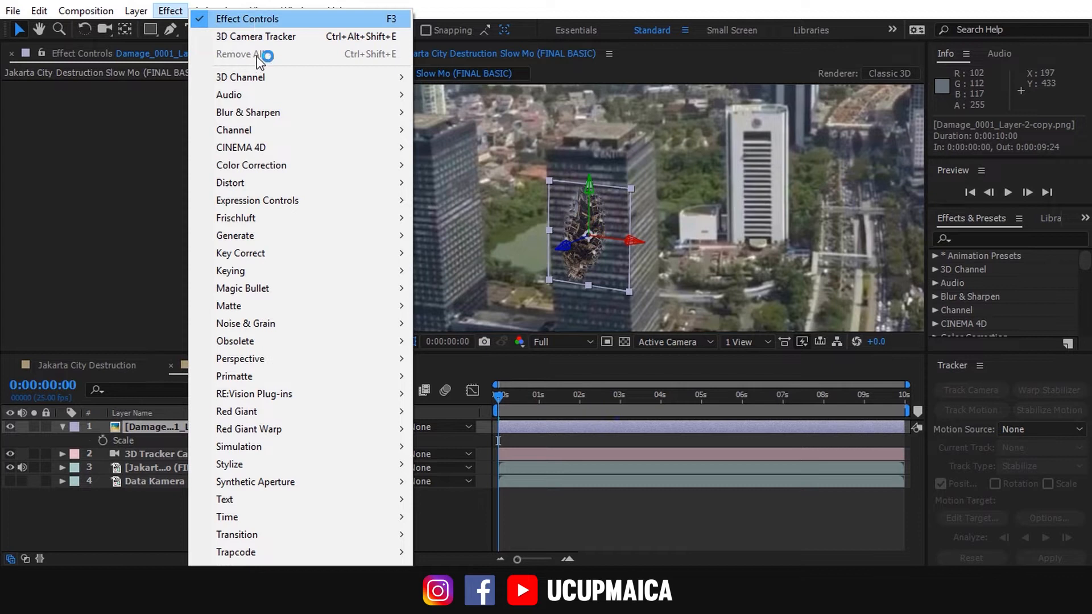
{"action": "mouse_move", "coordinate": [312, 163]}
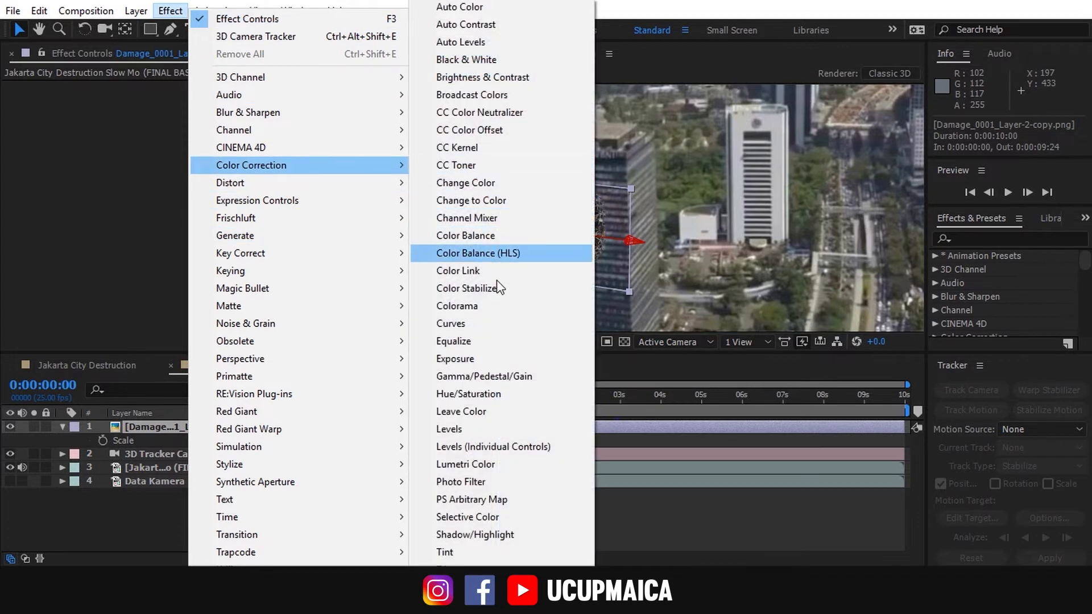
{"action": "left_click", "coordinate": [493, 324]}
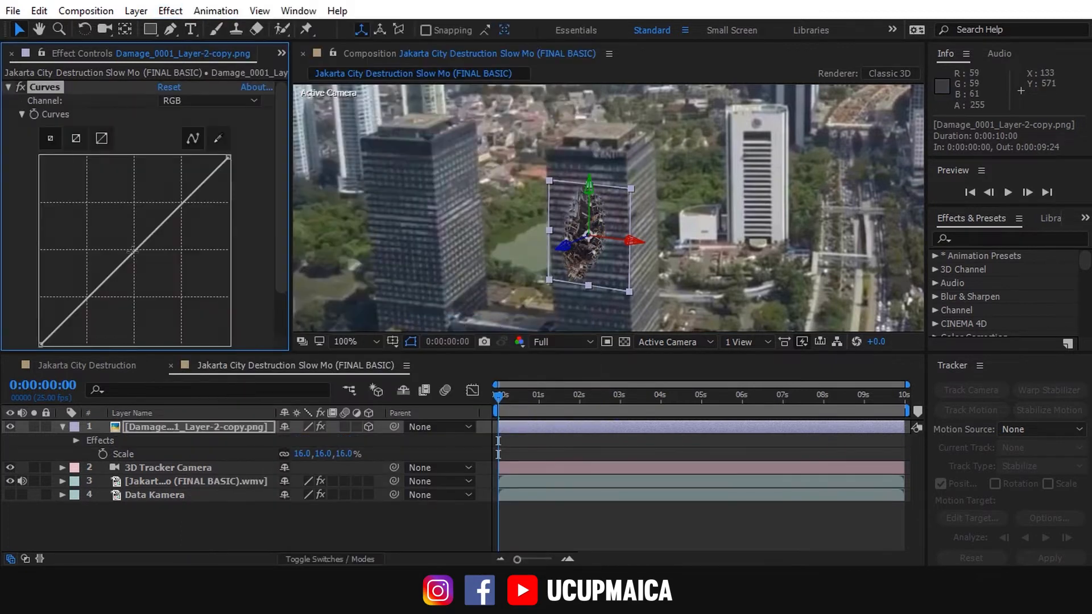
{"action": "left_click_drag", "start_coordinate": [133, 259], "coordinate": [136, 270]}
{"action": "left_click_drag", "start_coordinate": [85, 313], "coordinate": [80, 322]}
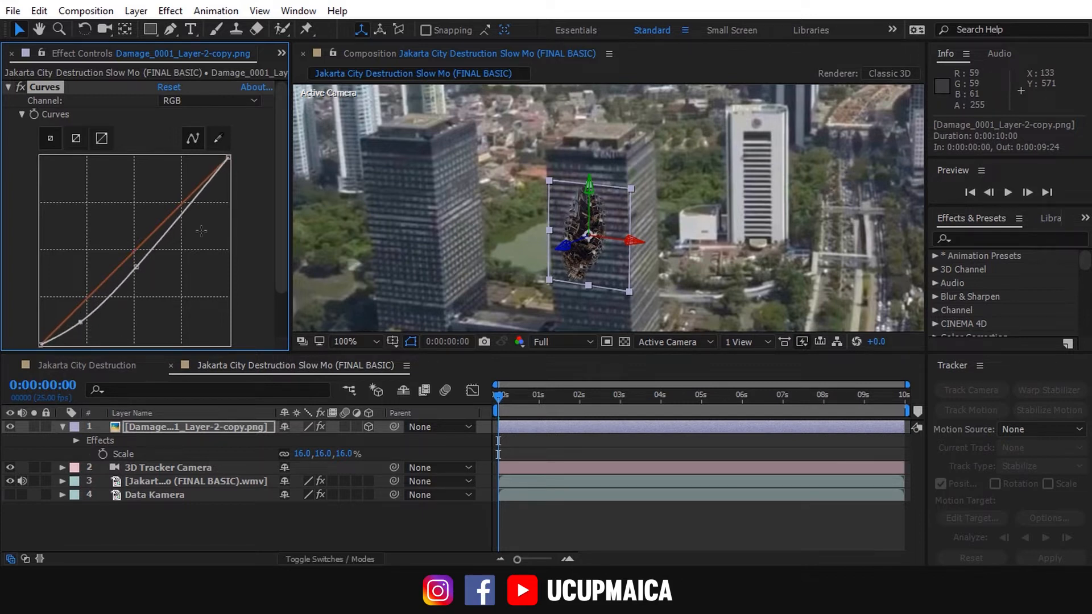
Step: Lower the midpoints of the red and green channel curves slightly on the damage layer
{"action": "left_click", "coordinate": [209, 103]}
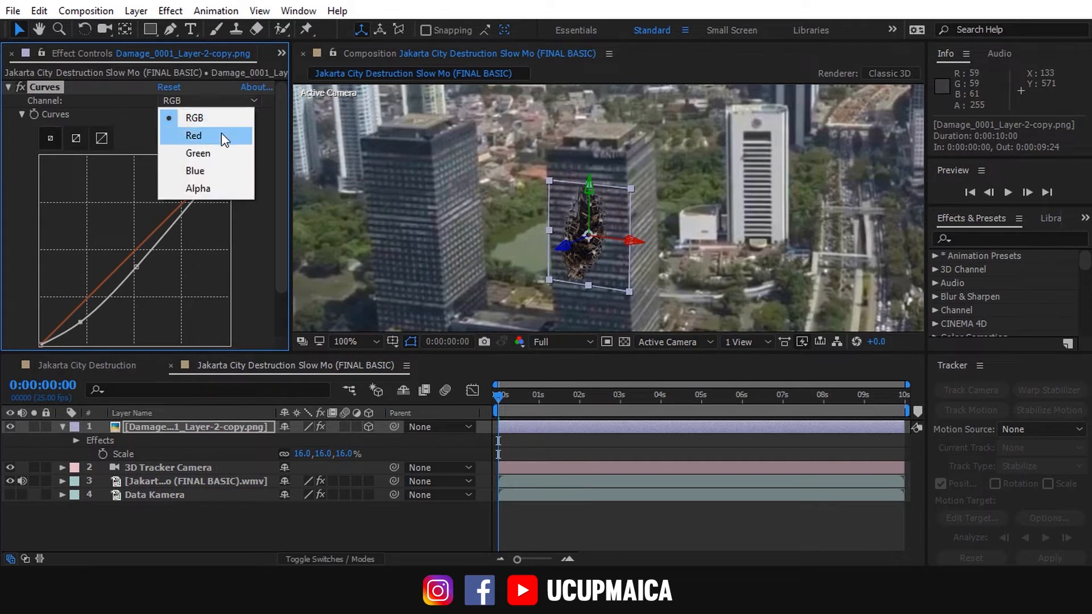
{"action": "left_click", "coordinate": [221, 135]}
{"action": "left_click_drag", "start_coordinate": [135, 251], "coordinate": [136, 260]}
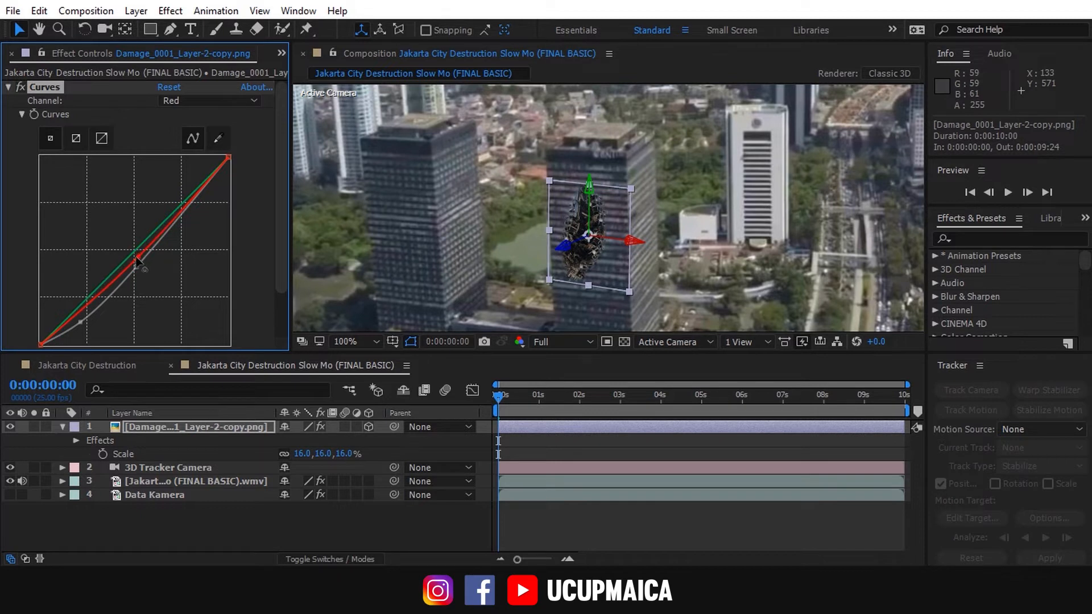
{"action": "left_click", "coordinate": [213, 98]}
{"action": "left_click", "coordinate": [206, 155]}
{"action": "left_click_drag", "start_coordinate": [136, 248], "coordinate": [140, 253]}
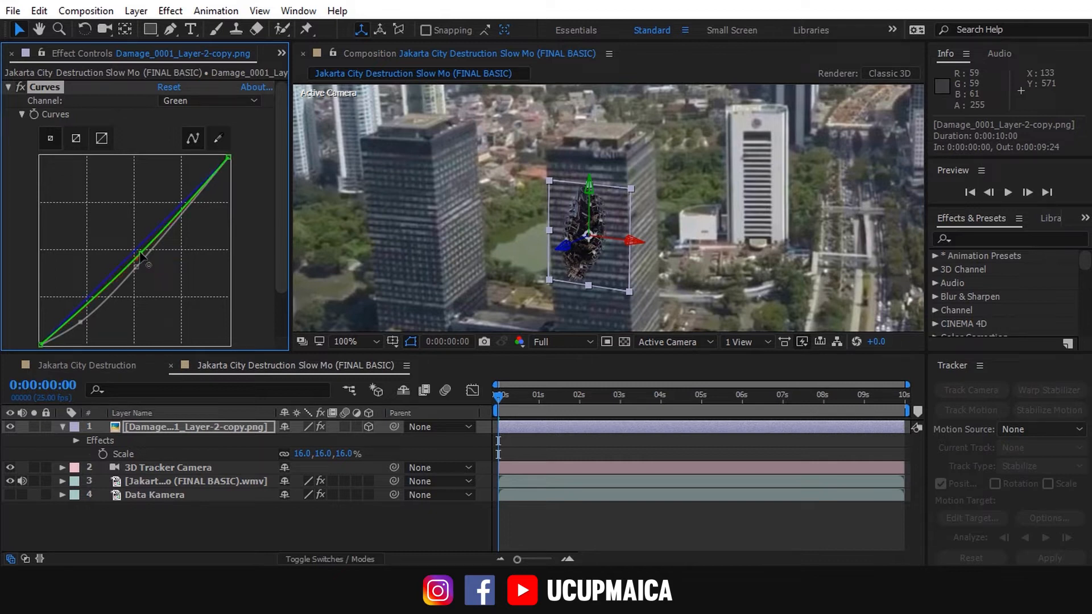
Step: Try to adjust the midpoint of the blue channel curve on the damage layer
{"action": "left_click", "coordinate": [225, 100]}
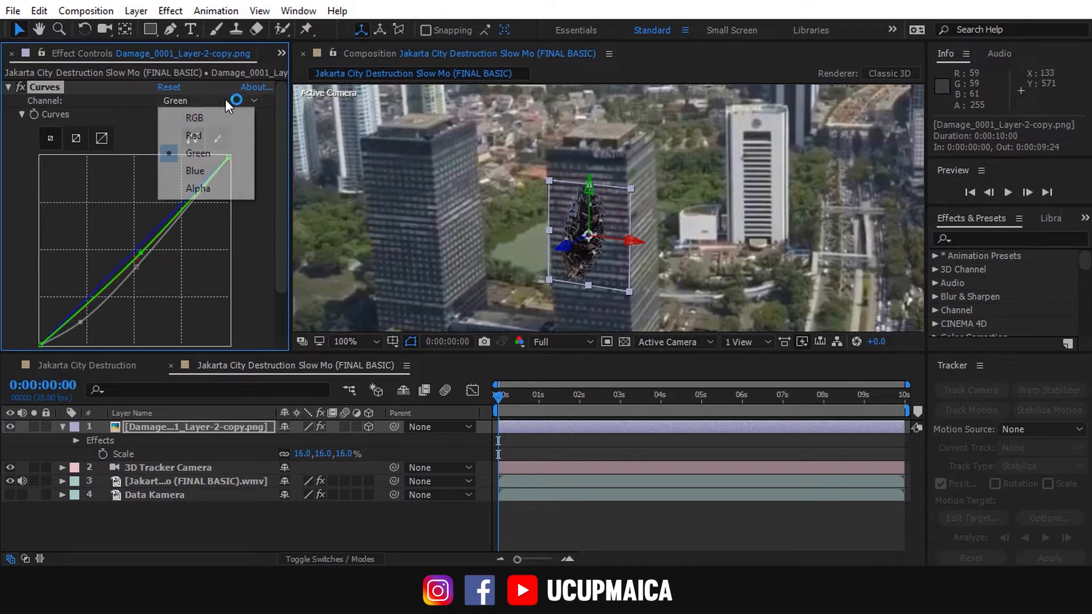
{"action": "left_click", "coordinate": [200, 170]}
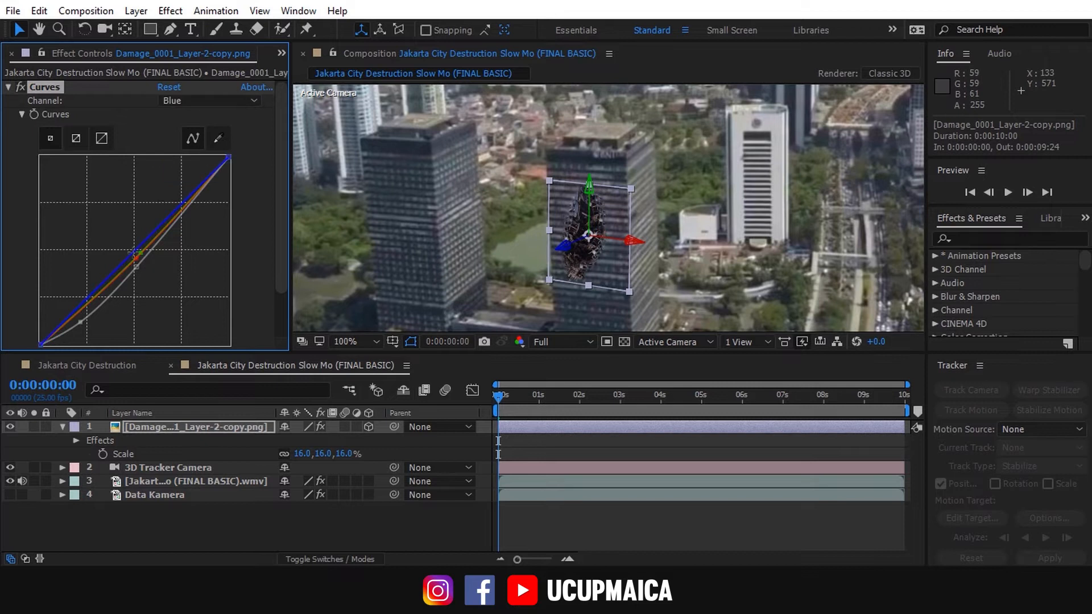
{"action": "left_click_drag", "start_coordinate": [135, 258], "coordinate": [137, 249]}
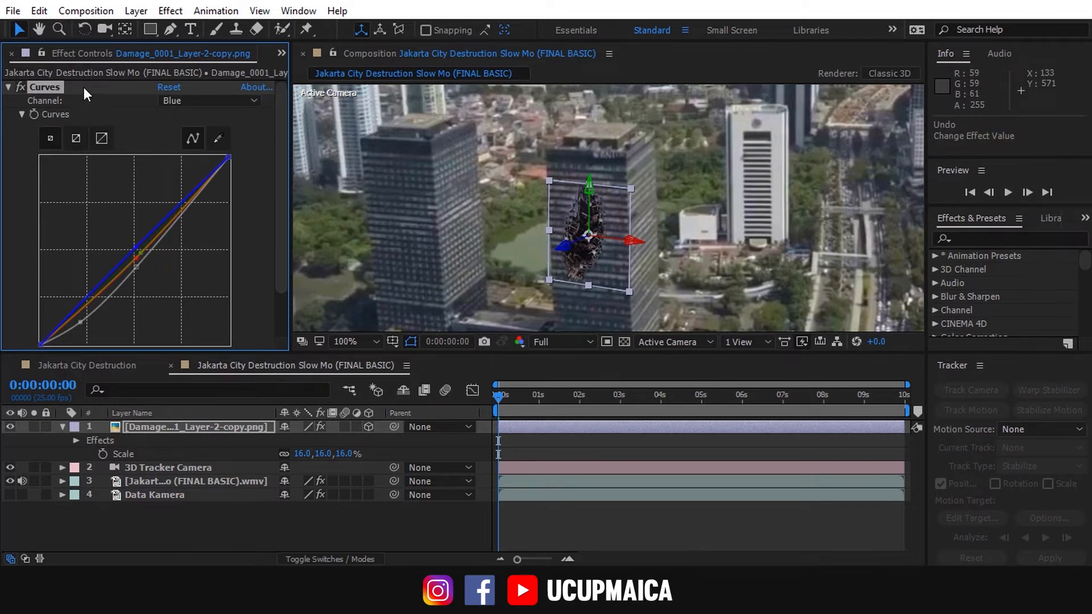
{"action": "left_click", "coordinate": [497, 479]}
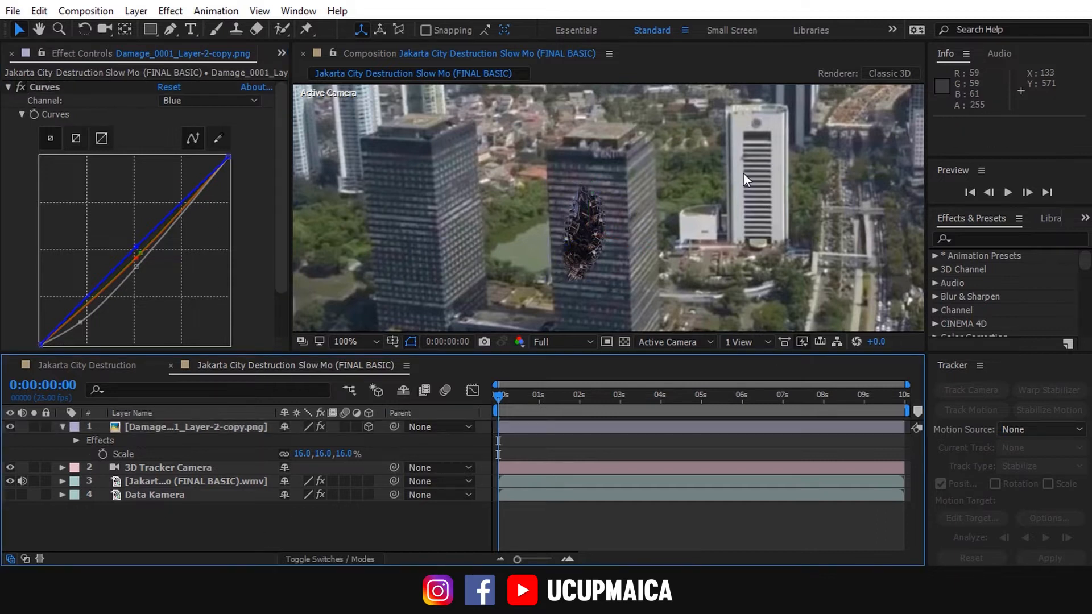
Step: Open the damage image in its own layer view and draw a closed, curved Pen mask around its dark inner area
{"action": "double_click", "coordinate": [192, 424]}
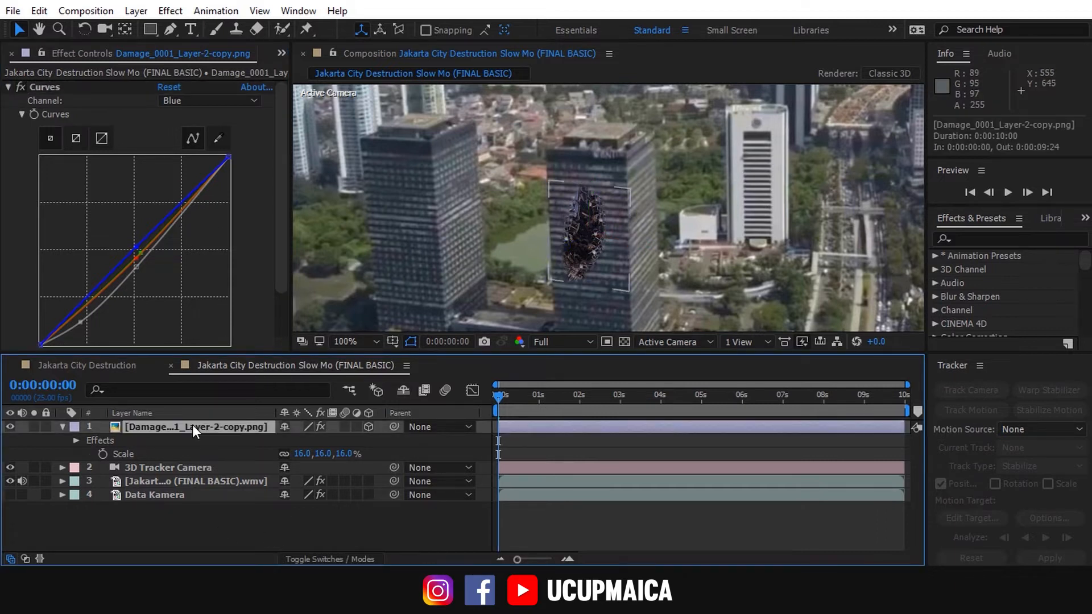
{"action": "key", "text": "z"}
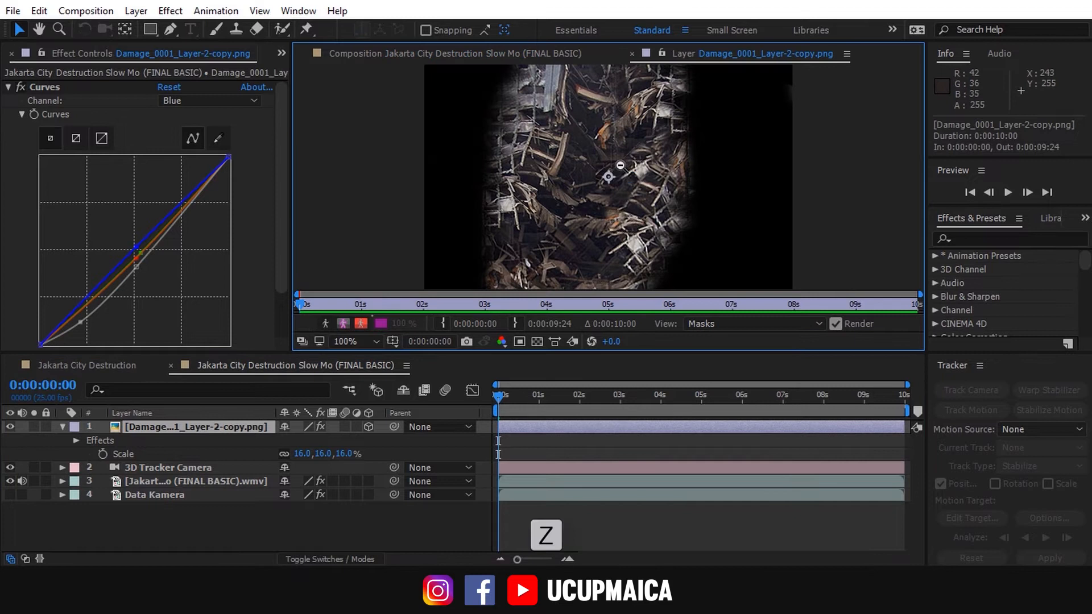
{"action": "left_click", "coordinate": [620, 165], "text": "alt"}
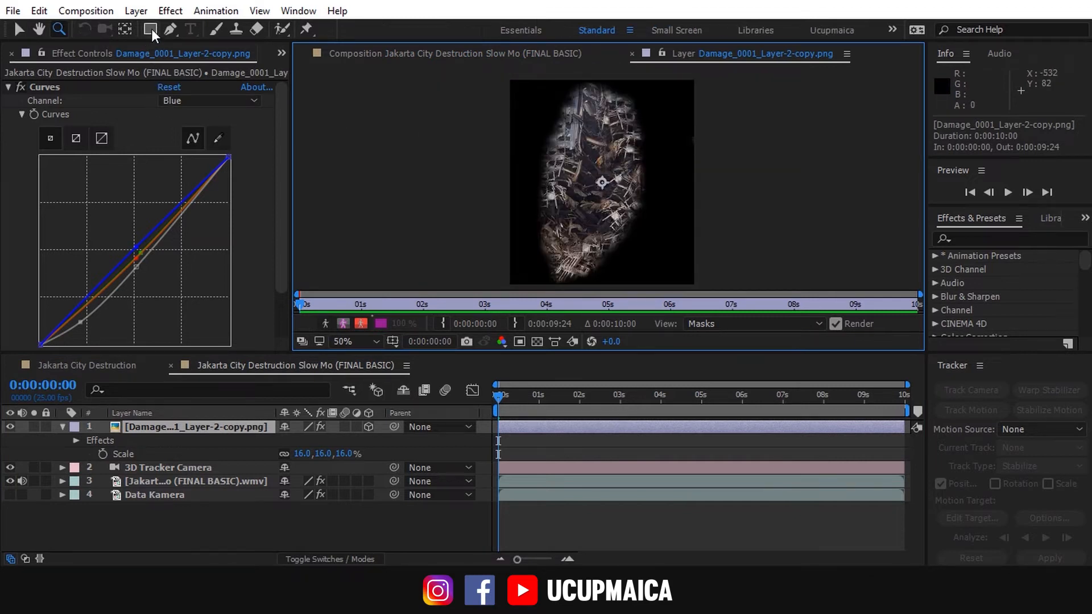
{"action": "left_click", "coordinate": [166, 27]}
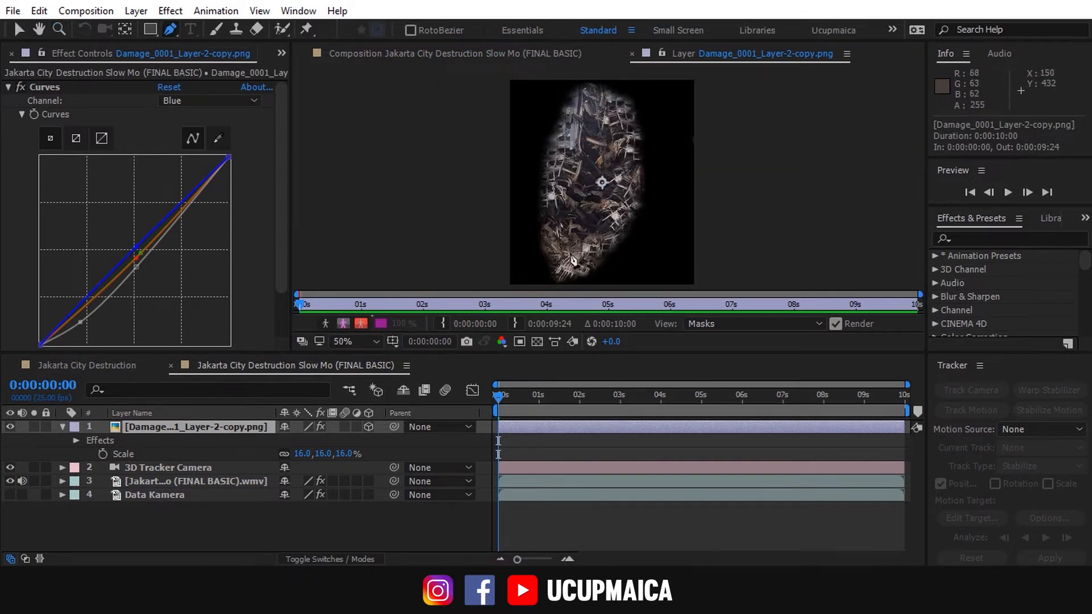
{"action": "left_click_drag", "start_coordinate": [578, 242], "coordinate": [570, 175]}
{"action": "left_click_drag", "start_coordinate": [582, 121], "coordinate": [575, 75]}
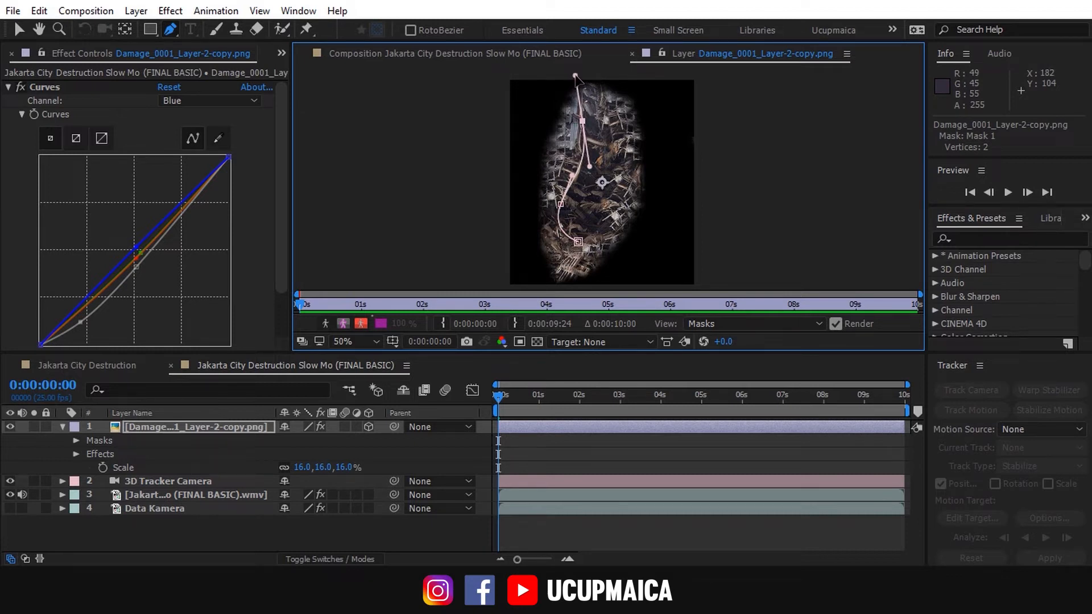
{"action": "key", "text": "ctrl+z"}
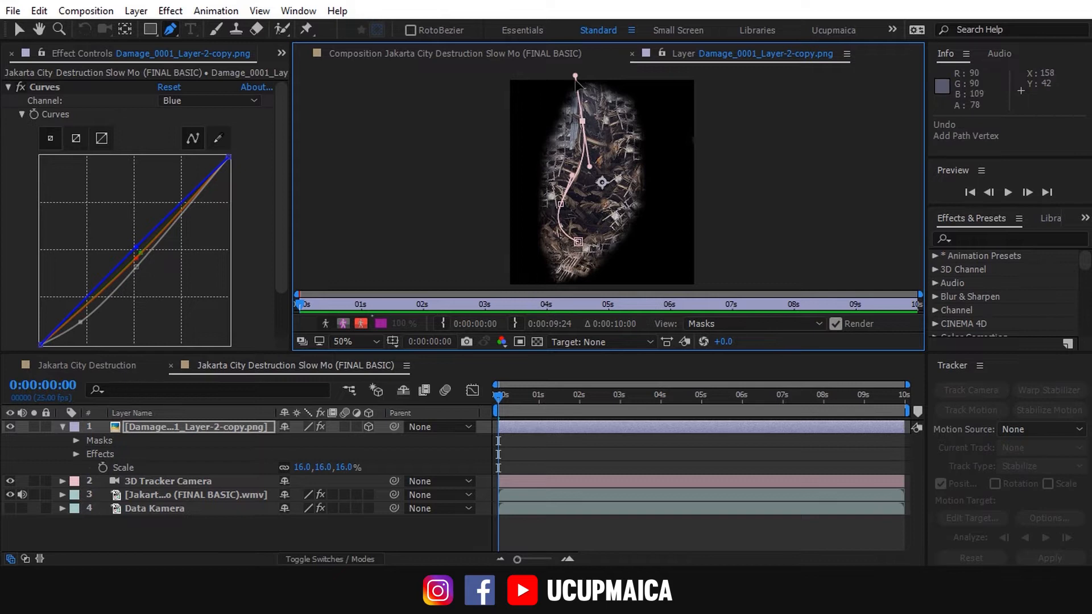
{"action": "left_click_drag", "start_coordinate": [576, 78], "coordinate": [576, 89]}
{"action": "left_click_drag", "start_coordinate": [611, 143], "coordinate": [614, 152]}
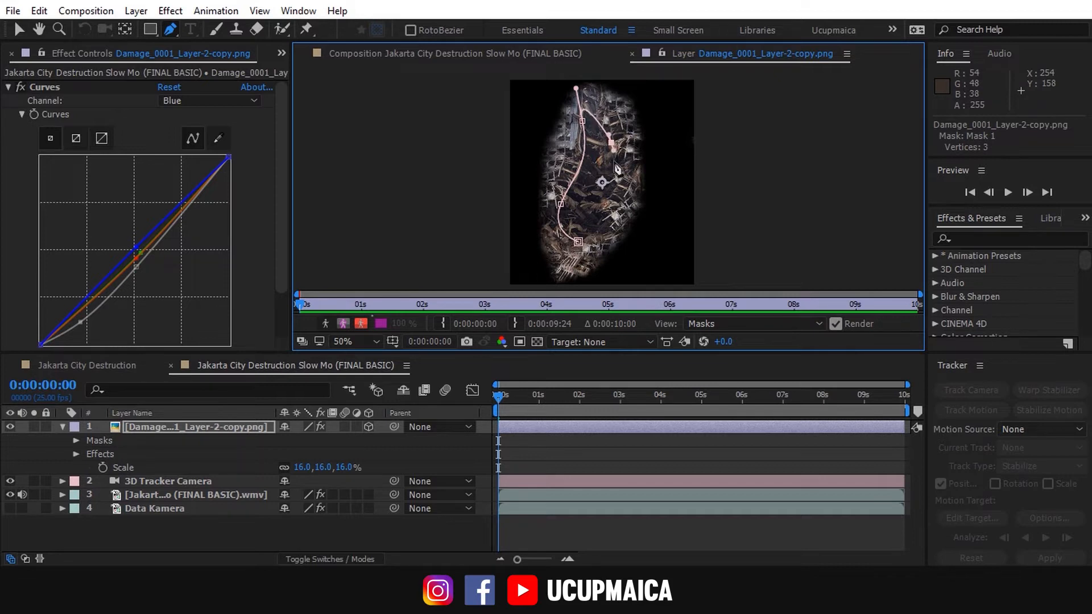
{"action": "left_click_drag", "start_coordinate": [611, 206], "coordinate": [595, 229]}
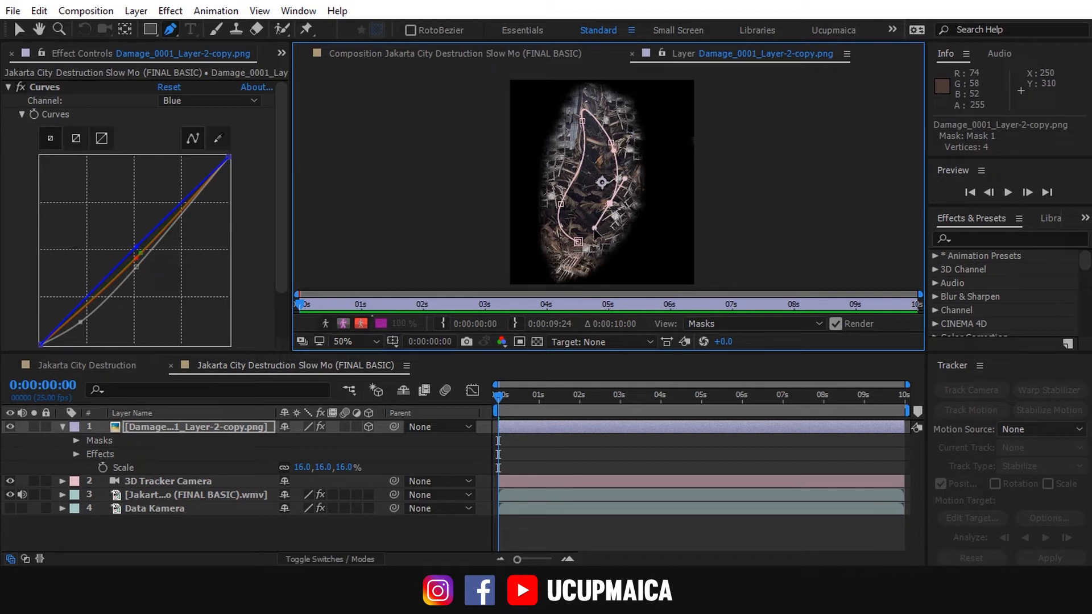
{"action": "left_click", "coordinate": [577, 241]}
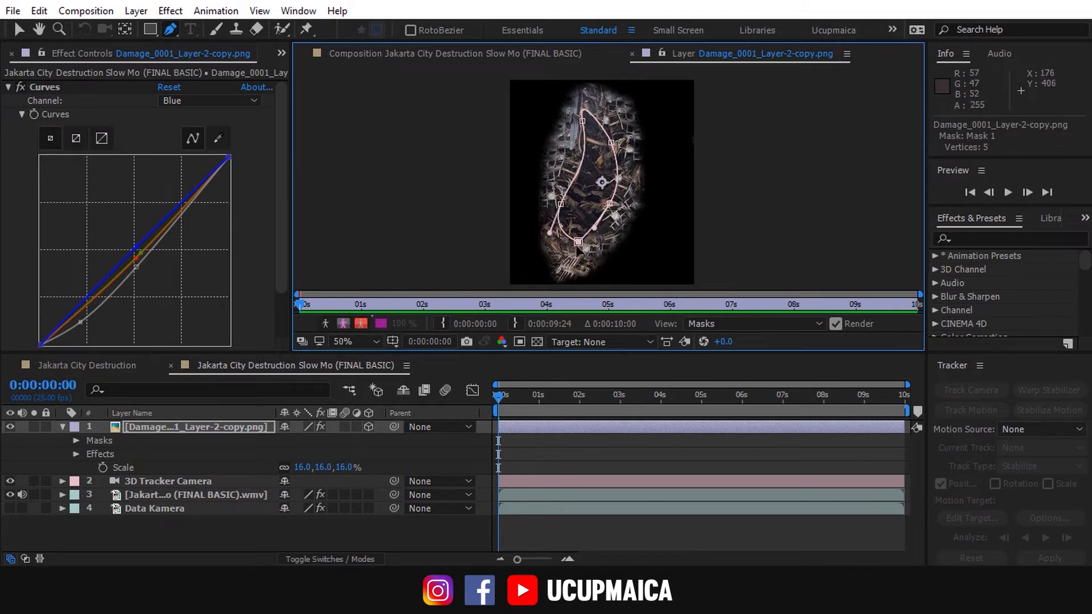
{"action": "left_click", "coordinate": [578, 242], "text": "alt"}
{"action": "left_click_drag", "start_coordinate": [609, 204], "coordinate": [626, 181]}
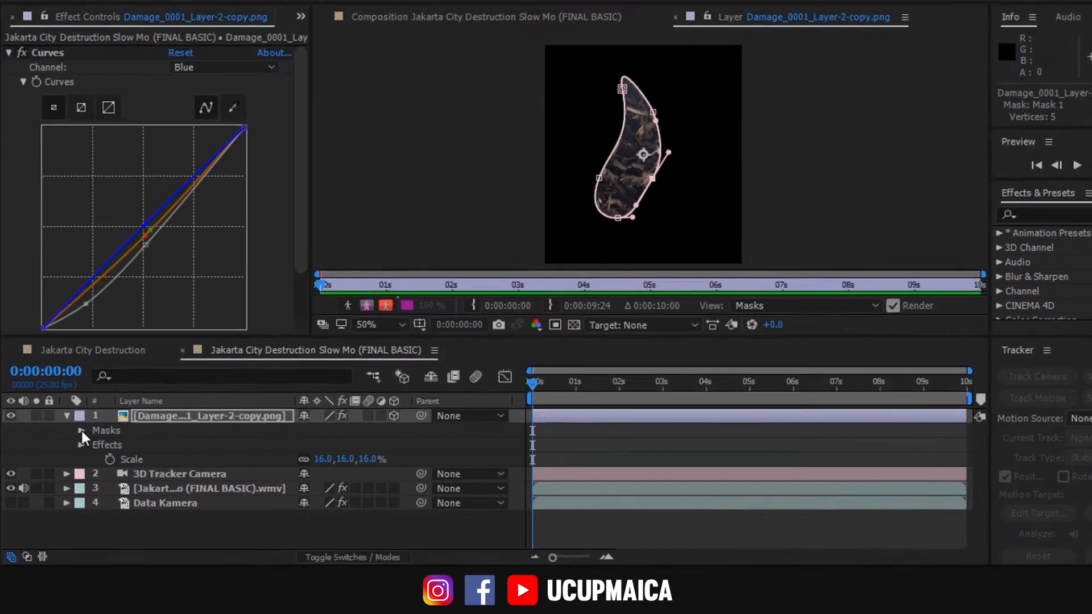
Step: Set the damage layer's mask mode to Subtract and its mask feather to 24 pixels
{"action": "left_click", "coordinate": [82, 432]}
{"action": "left_click", "coordinate": [340, 445]}
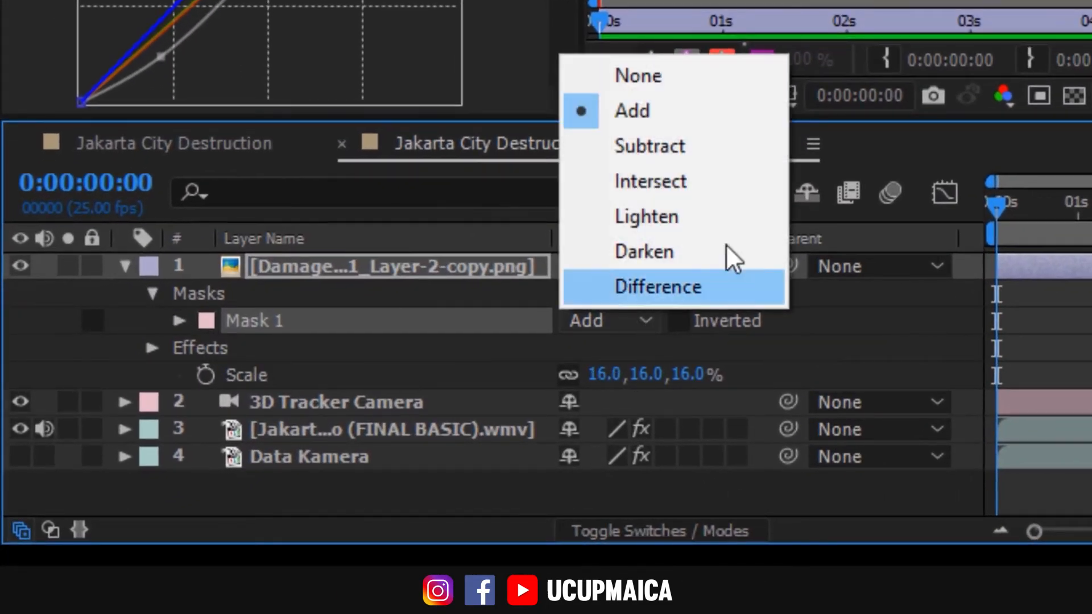
{"action": "left_click", "coordinate": [743, 158]}
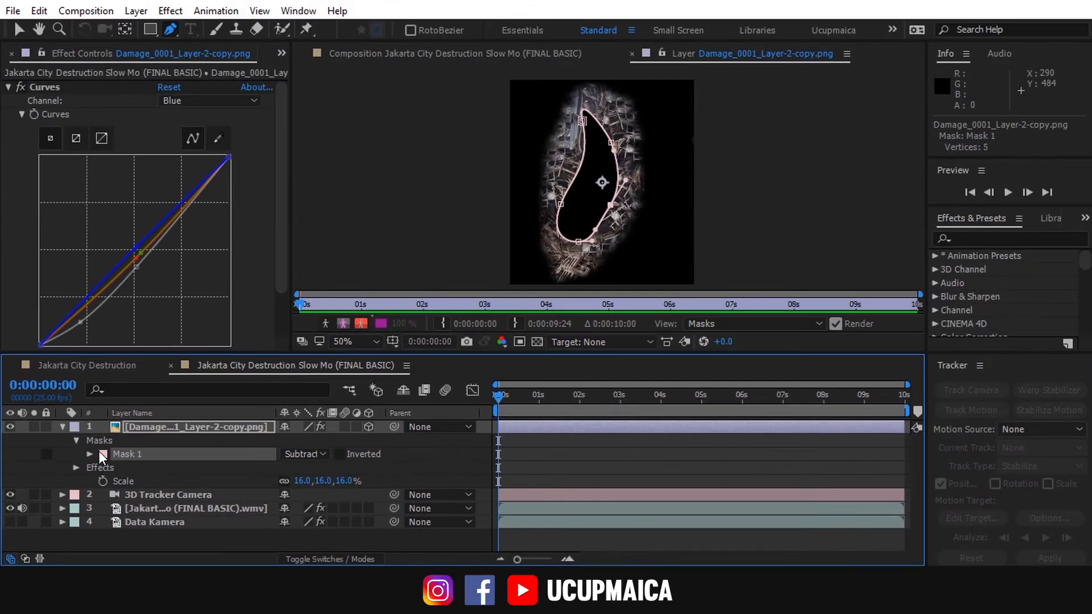
{"action": "left_click", "coordinate": [89, 454]}
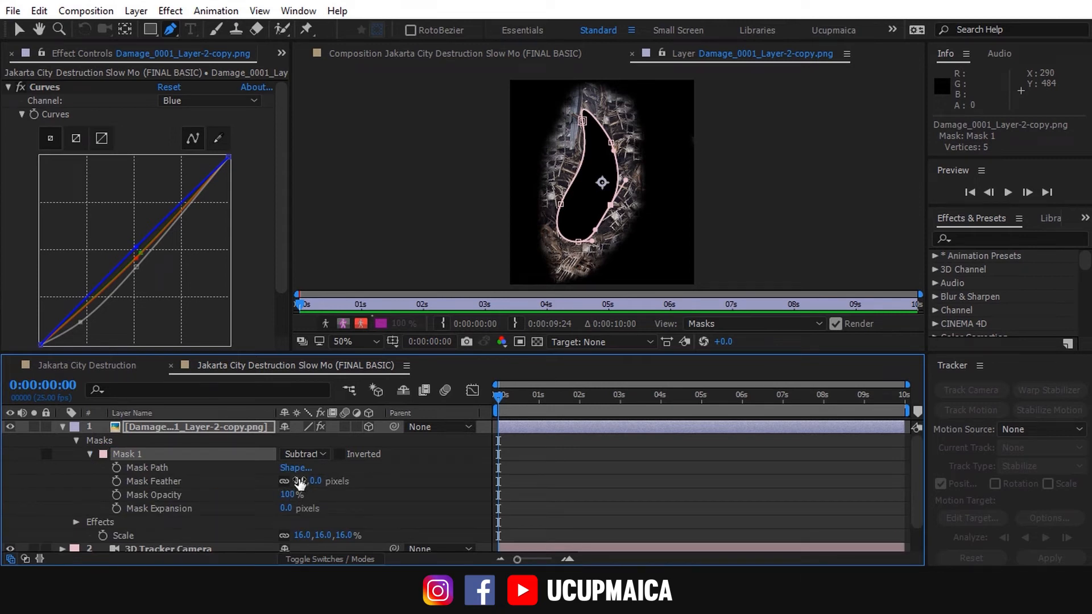
{"action": "mouse_move", "coordinate": [300, 481]}
{"action": "left_mouse_down"}
{"action": "mouse_move", "coordinate": [313, 481]}
{"action": "mouse_move", "coordinate": [287, 482]}
{"action": "left_mouse_up"}
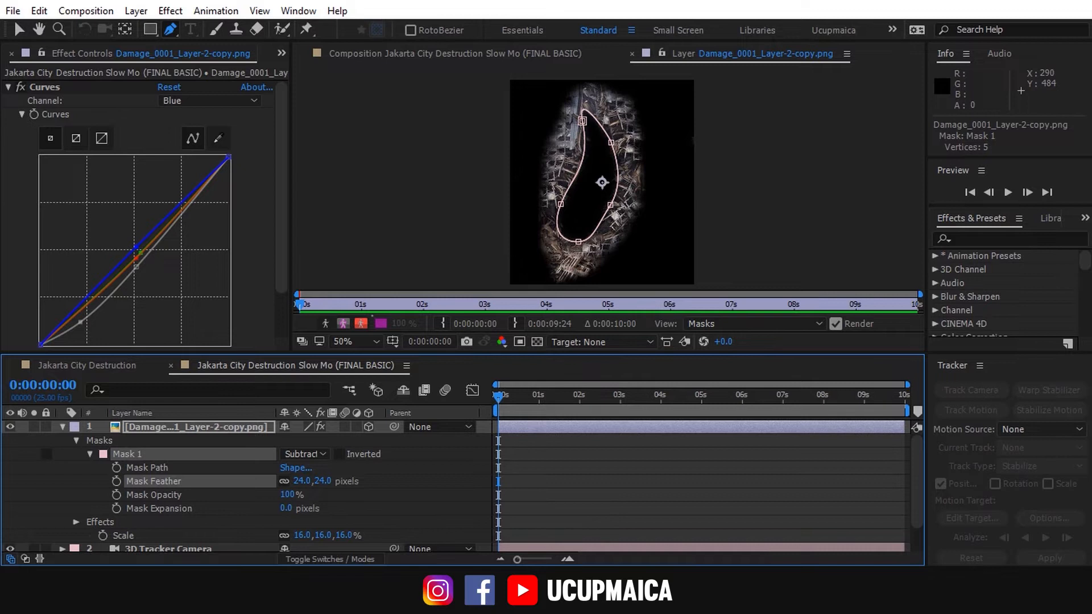
{"action": "left_click", "coordinate": [64, 428]}
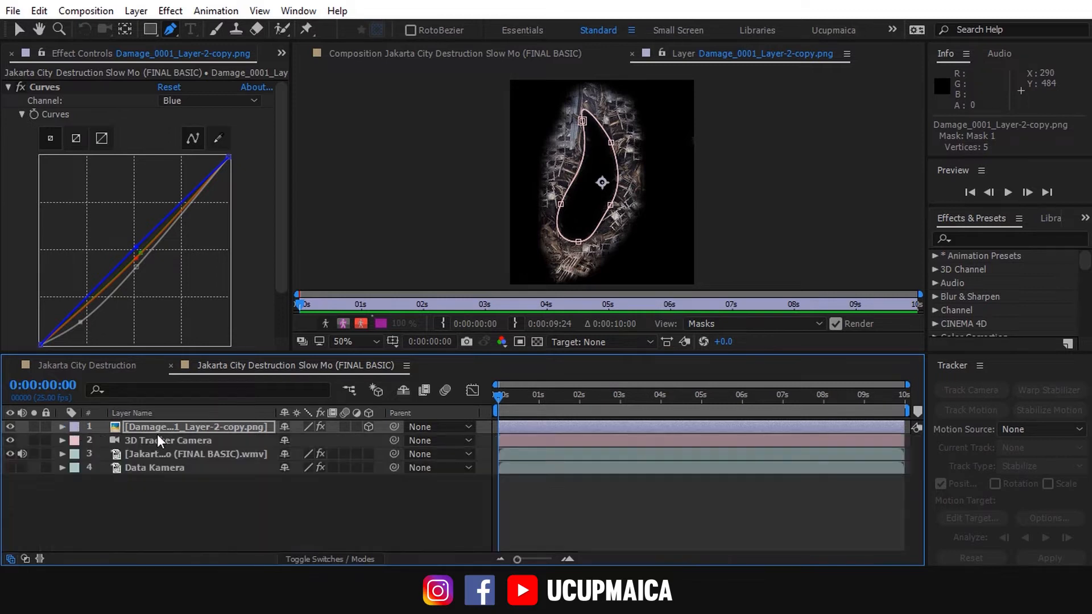
Step: Return to the composition view, duplicate the damage layer, and set the copy's mask mode to Add
{"action": "left_click", "coordinate": [164, 425]}
{"action": "left_click", "coordinate": [374, 54]}
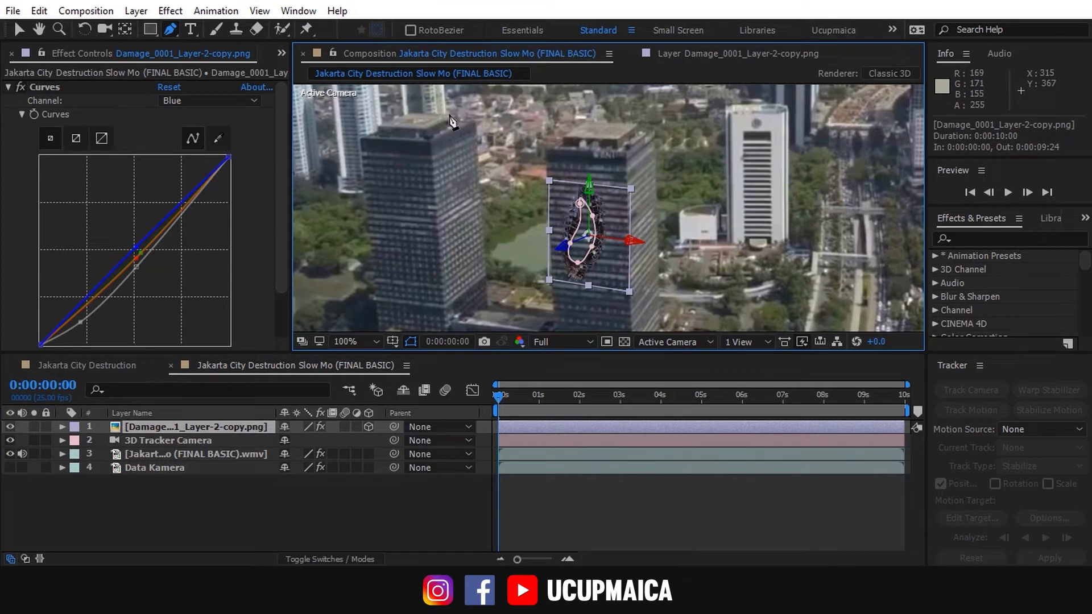
{"action": "left_click", "coordinate": [250, 427]}
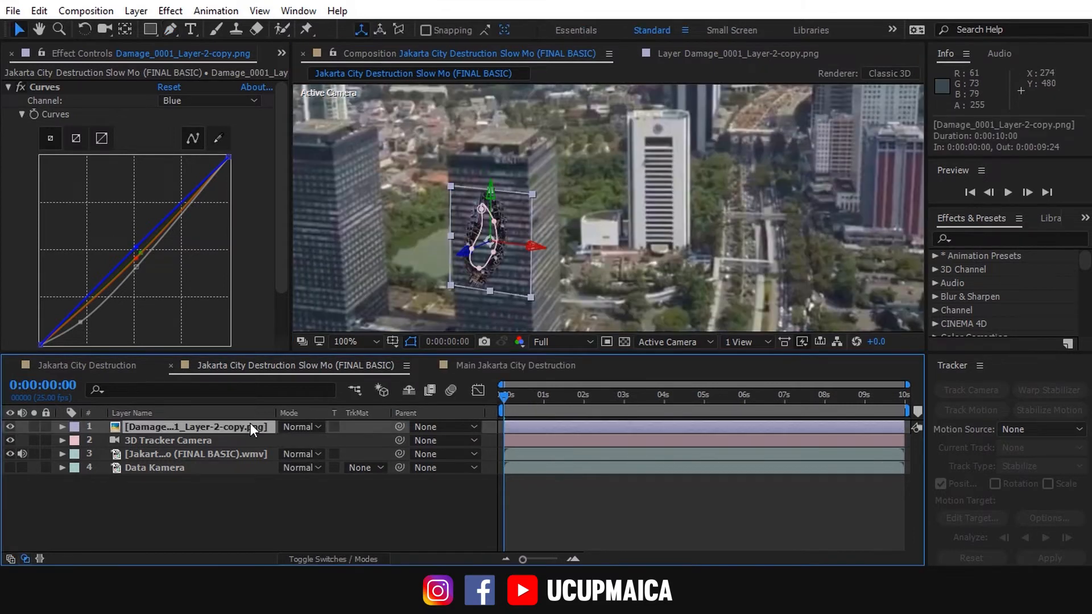
{"action": "key", "text": "ctrl+d"}
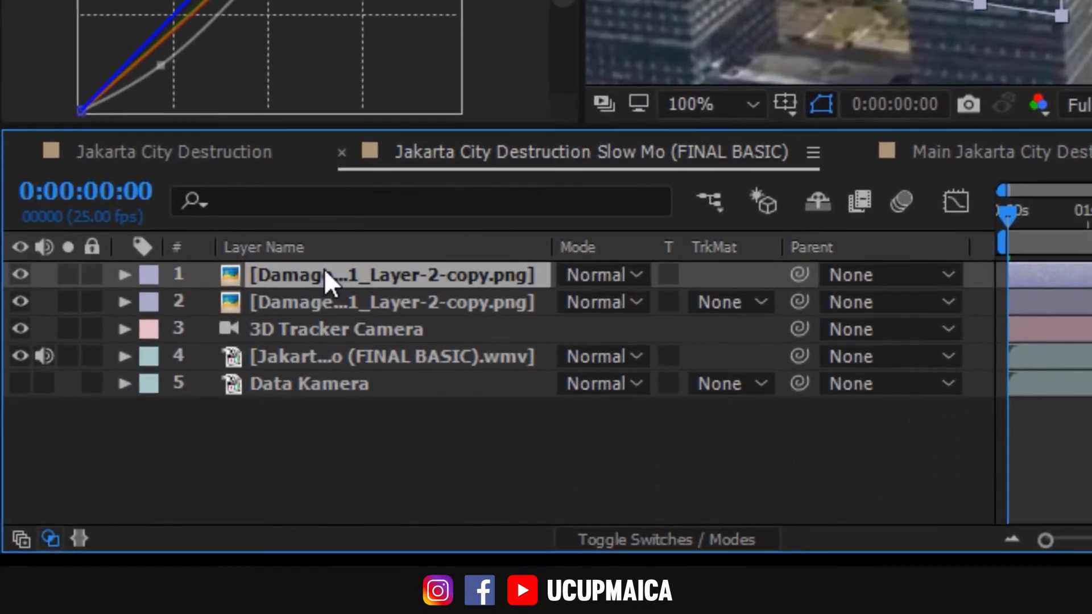
{"action": "key", "text": "m"}
{"action": "key", "text": "m"}
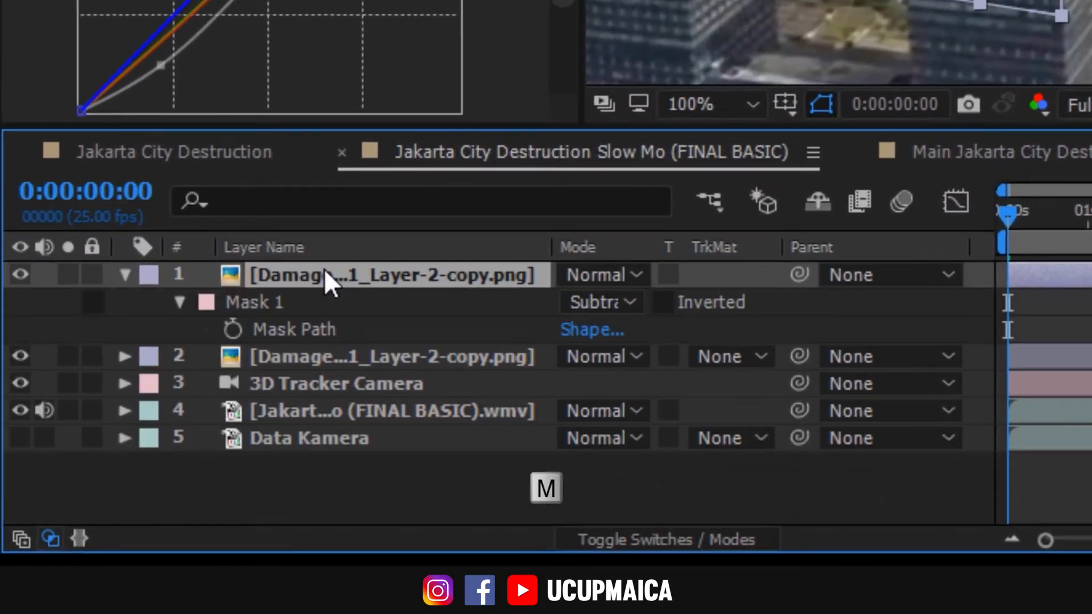
{"action": "left_click", "coordinate": [606, 302]}
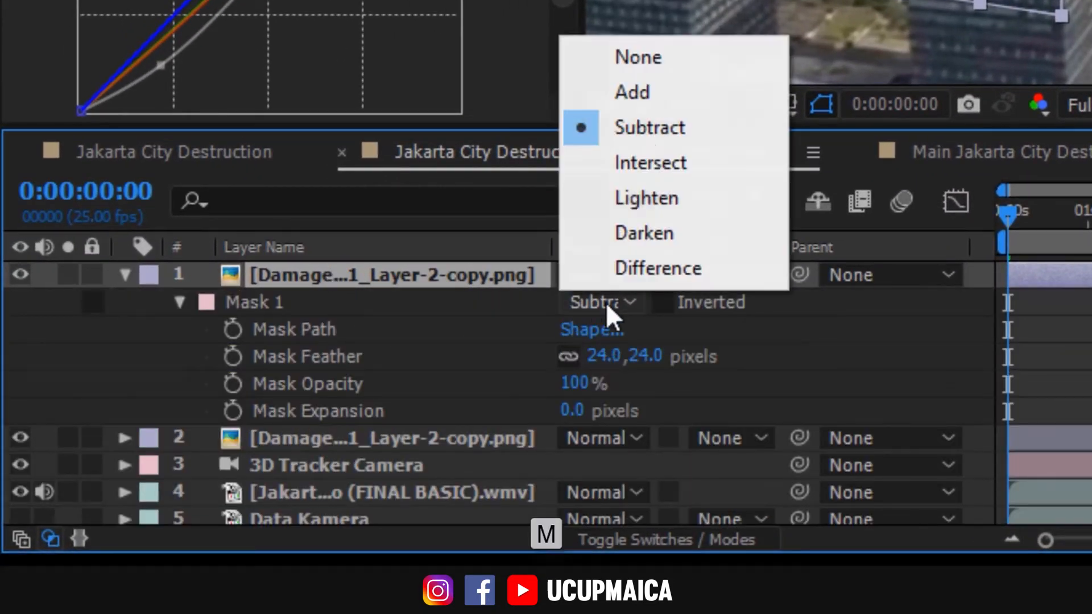
{"action": "left_click", "coordinate": [650, 98]}
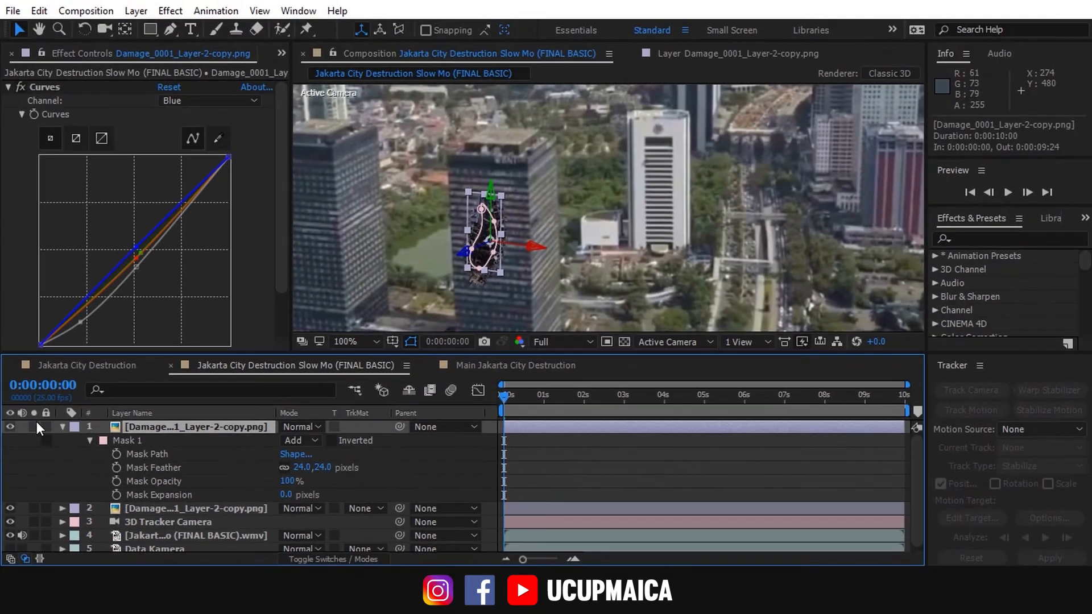
Step: Solo both damage layers while setting the upper copy's mask feather to 5 pixels and mask expansion to 11 pixels, ending with both unsoloed
{"action": "left_click", "coordinate": [68, 275]}
{"action": "left_click", "coordinate": [32, 508]}
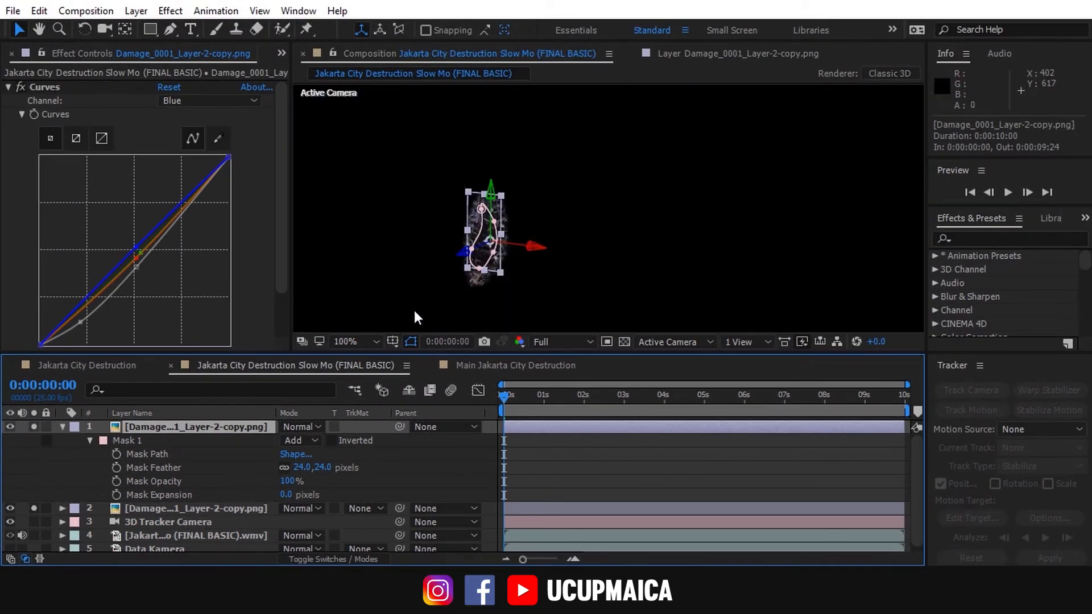
{"action": "key", "text": "z"}
{"action": "left_click", "coordinate": [496, 246]}
{"action": "key", "text": "v"}
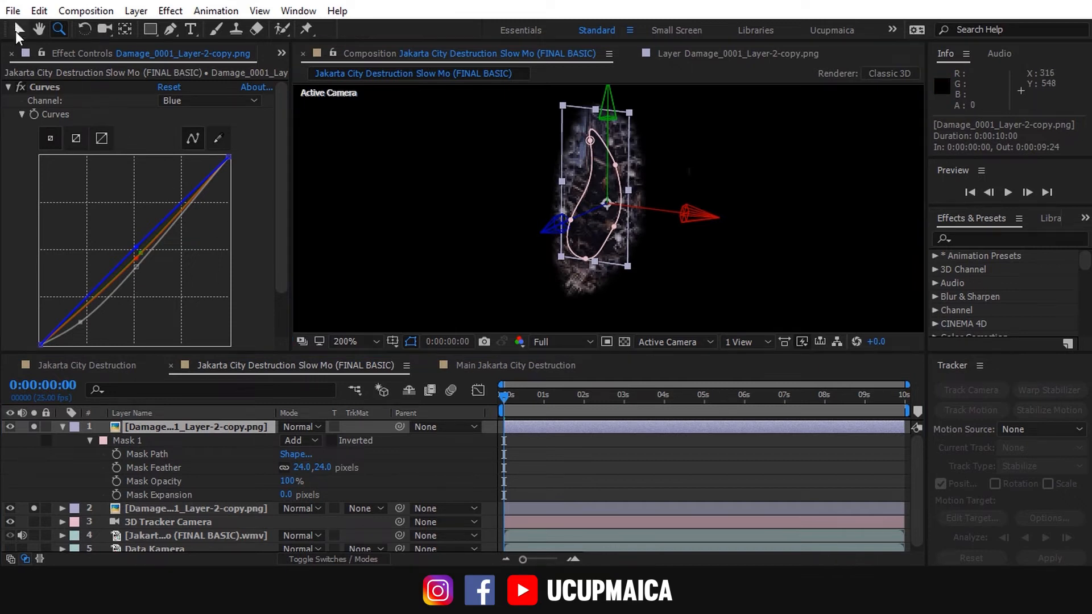
{"action": "left_click_drag", "start_coordinate": [311, 467], "coordinate": [288, 465]}
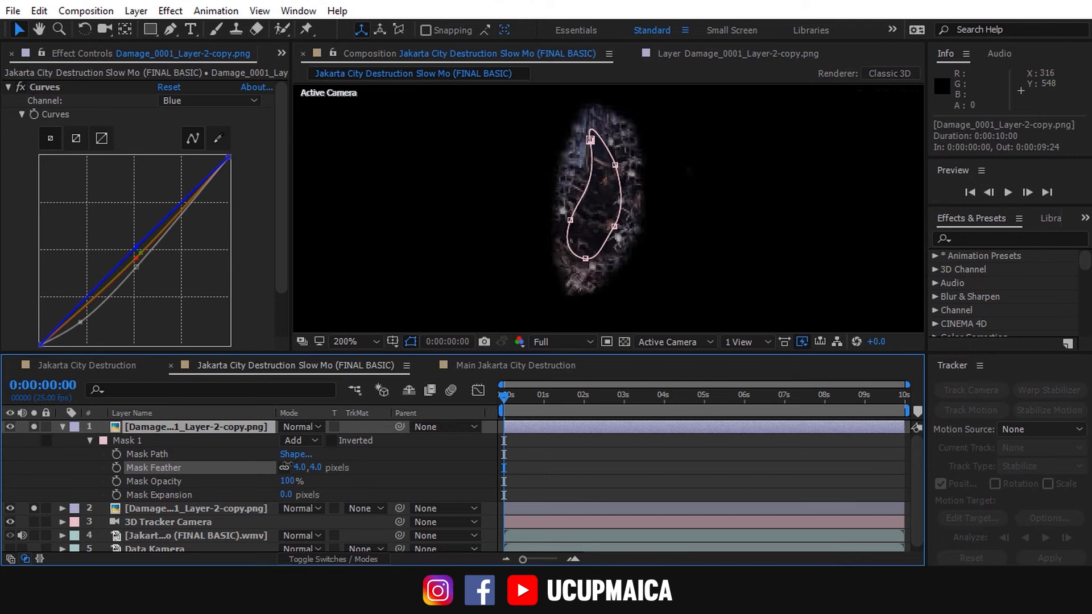
{"action": "left_click_drag", "start_coordinate": [290, 466], "coordinate": [290, 467]}
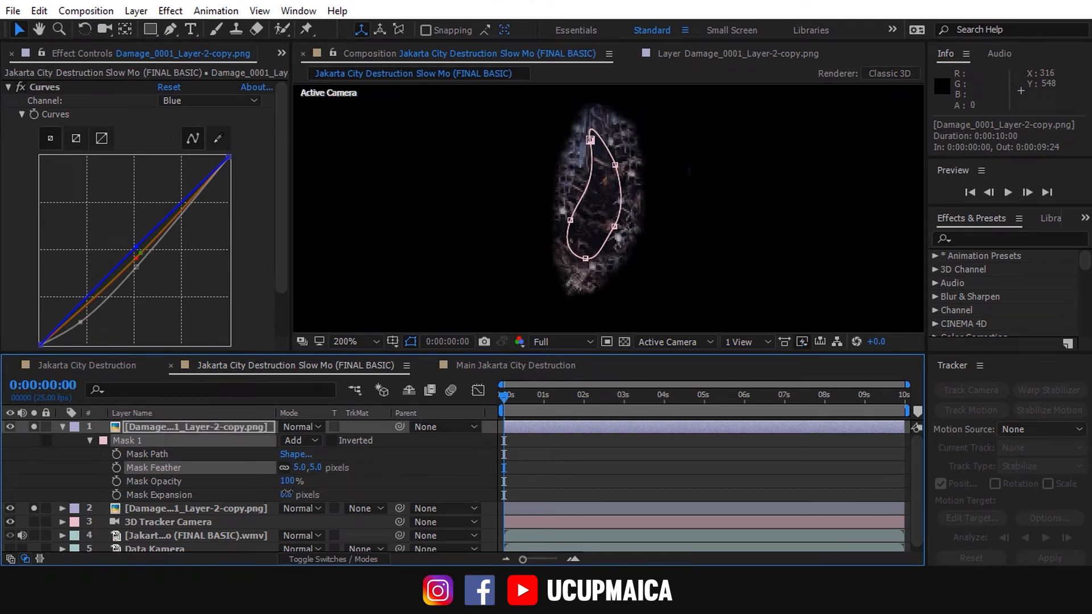
{"action": "left_click_drag", "start_coordinate": [288, 493], "coordinate": [297, 494]}
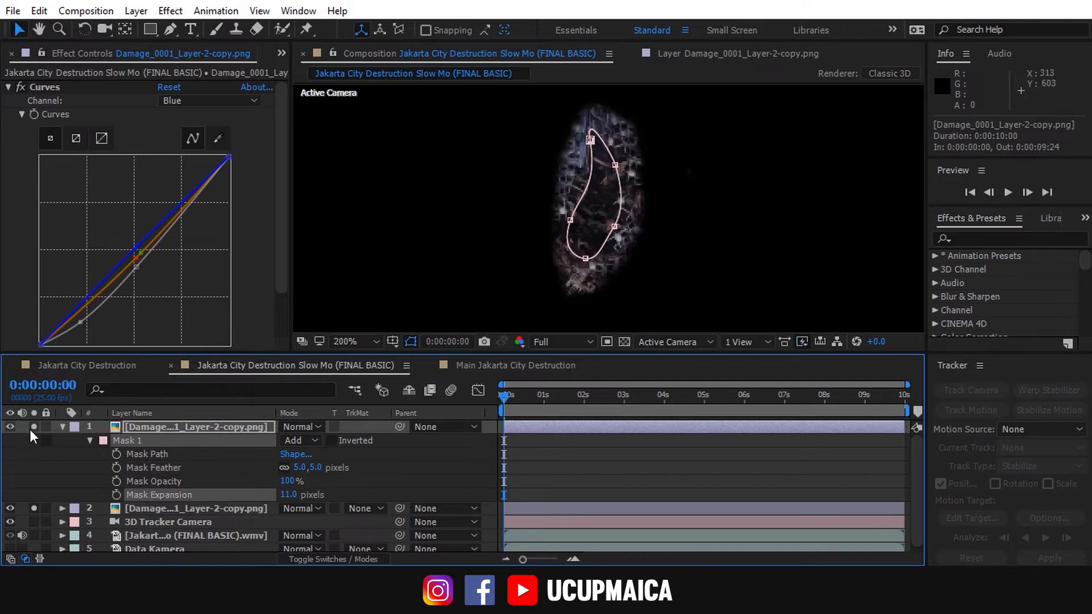
{"action": "left_click_drag", "start_coordinate": [32, 427], "coordinate": [32, 505]}
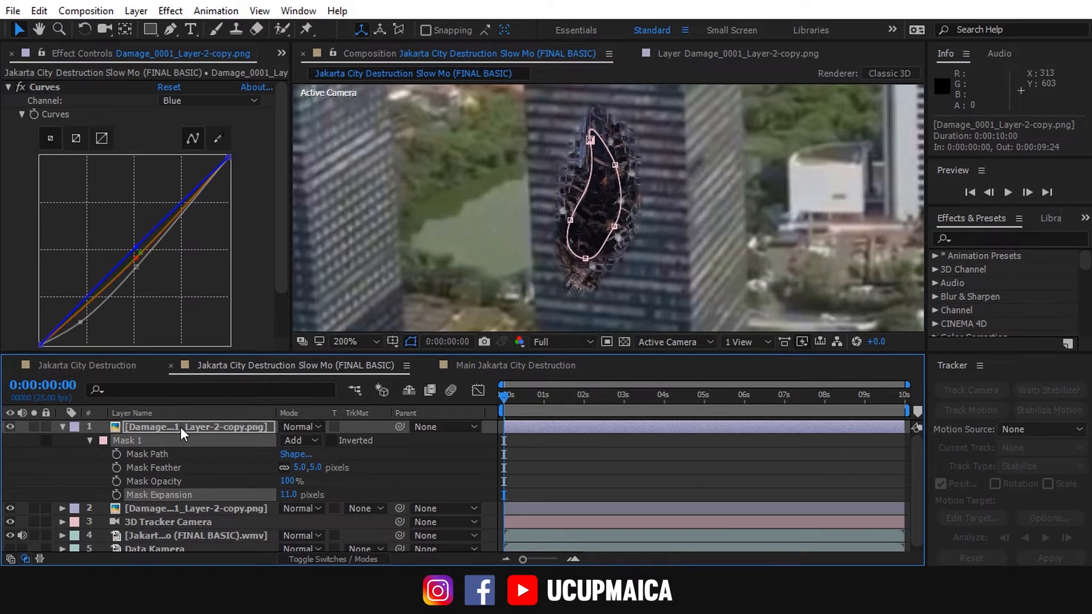
Step: Collapse the upper damage copy's mask properties and apply the Tint color correction effect to that layer
{"action": "left_click", "coordinate": [179, 428]}
{"action": "key", "text": "u"}
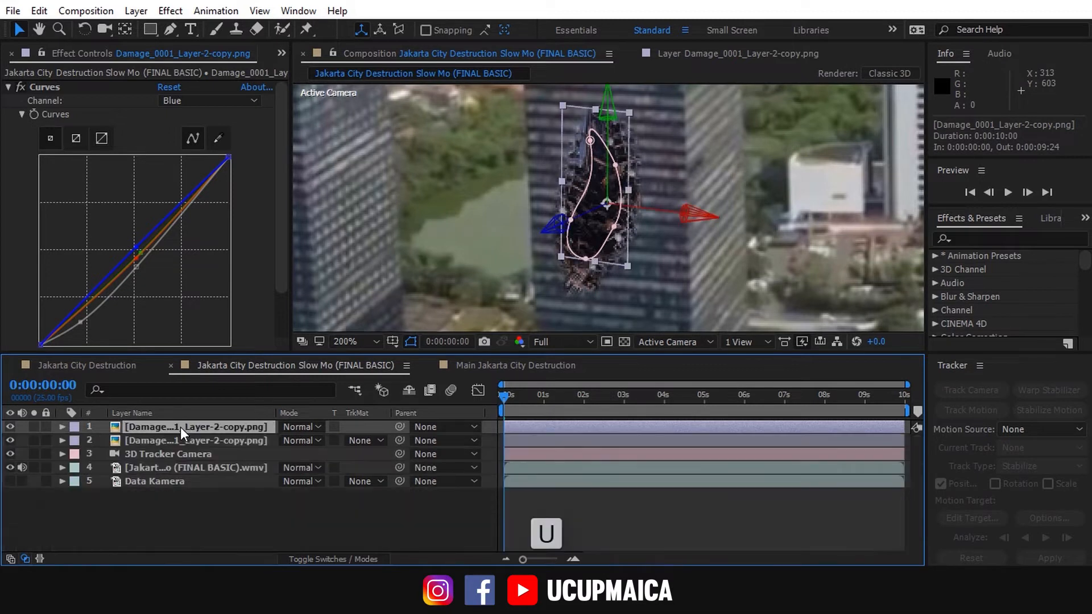
{"action": "left_click", "coordinate": [170, 11]}
{"action": "mouse_move", "coordinate": [358, 173]}
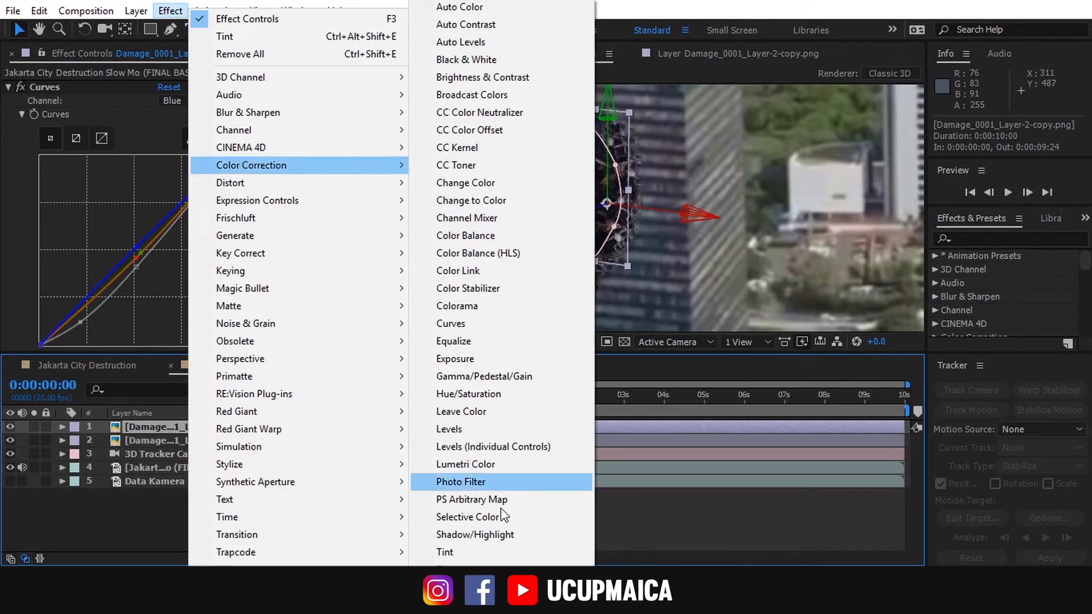
{"action": "left_click", "coordinate": [477, 551]}
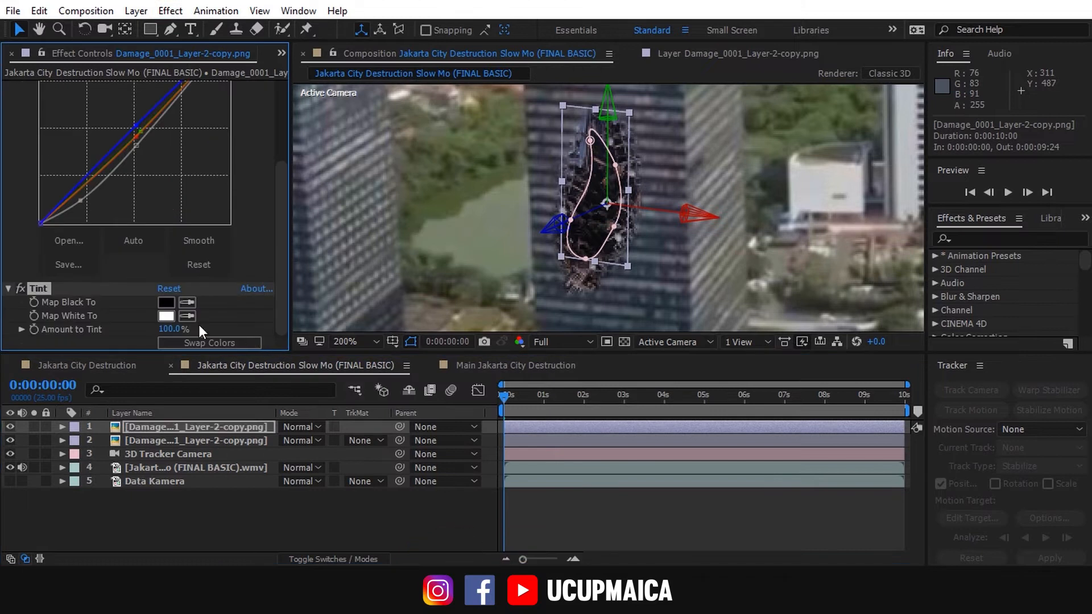
Step: Map both black and white of the Tint effect to pure red, FF0000
{"action": "left_click", "coordinate": [169, 302]}
{"action": "left_click_drag", "start_coordinate": [97, 261], "coordinate": [249, 236]}
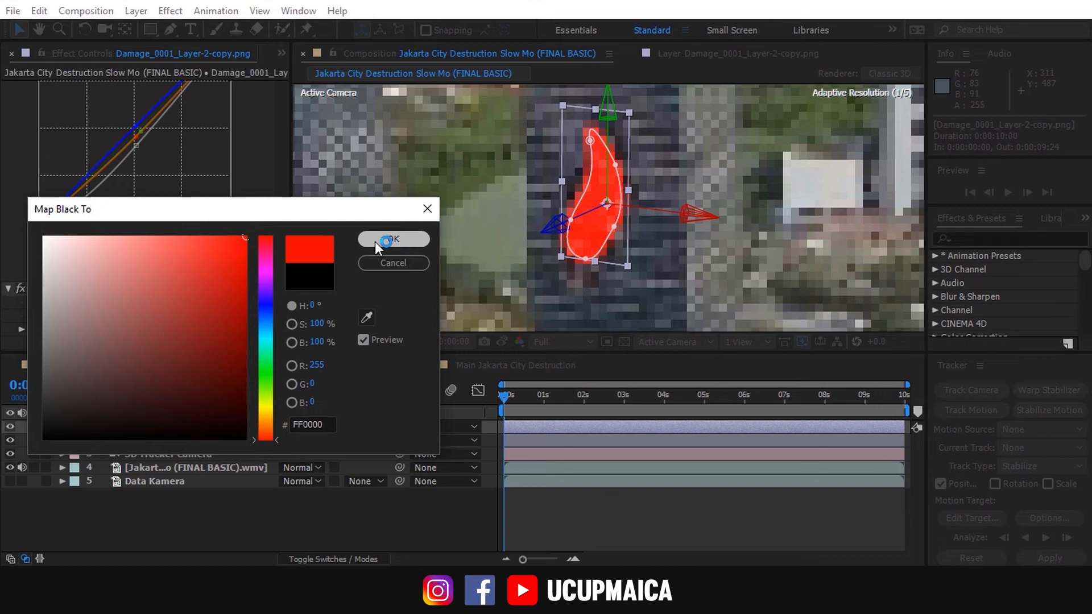
{"action": "left_click", "coordinate": [374, 241]}
{"action": "left_click", "coordinate": [187, 315]}
{"action": "left_click", "coordinate": [168, 302]}
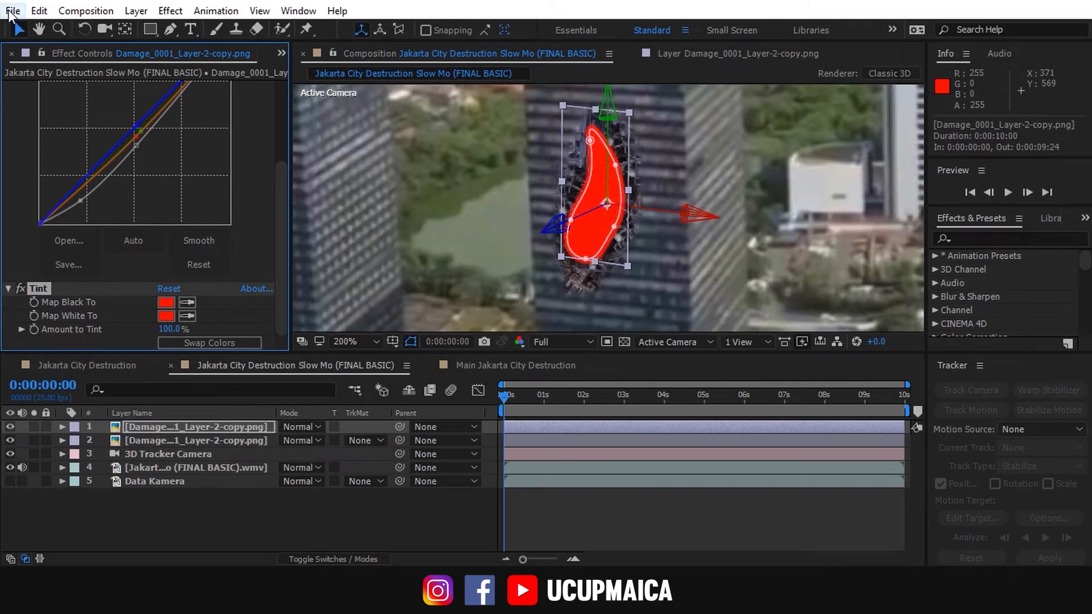
{"action": "left_click", "coordinate": [21, 36]}
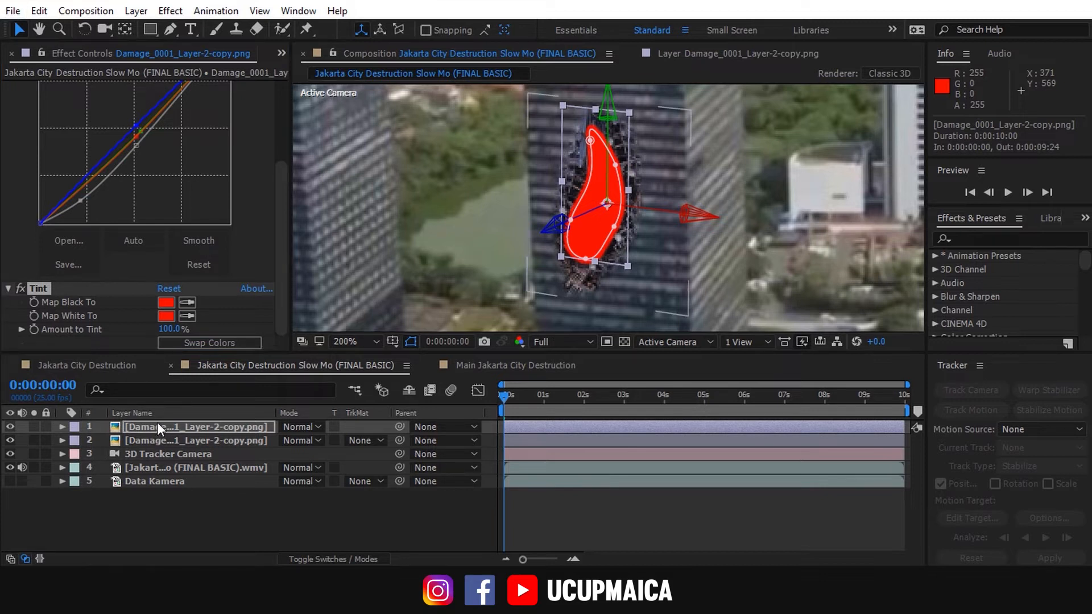
Step: Move the red-tinted layer below the other damage layer and rename it Mask
{"action": "left_click", "coordinate": [167, 441]}
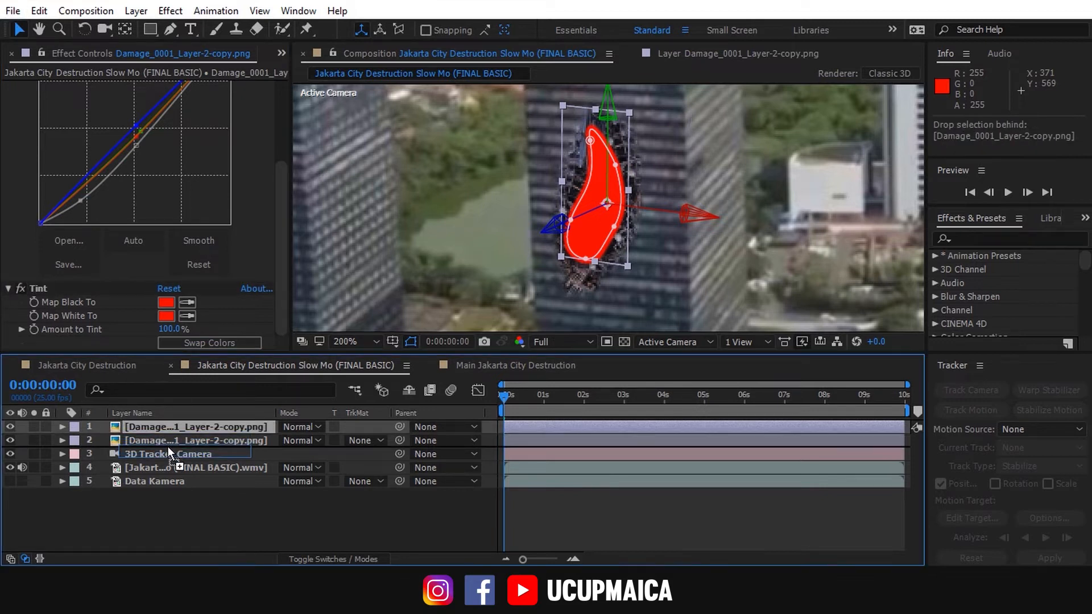
{"action": "right_click", "coordinate": [217, 439]}
{"action": "left_click", "coordinate": [438, 93]}
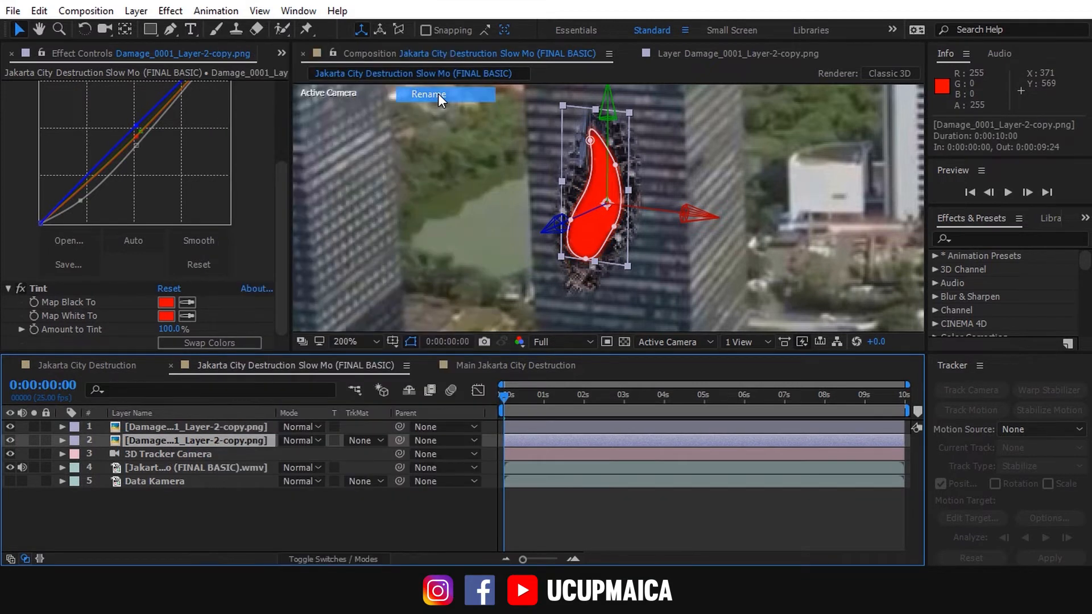
{"action": "type", "text": "Mask"}
{"action": "key", "text": "Return"}
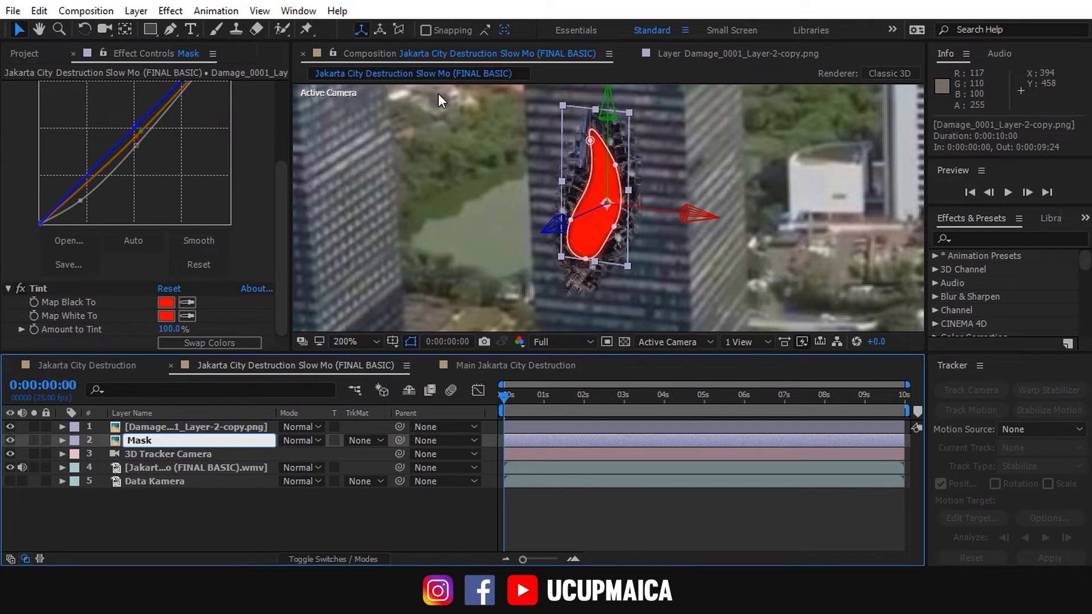
Step: Duplicate the untinted damage layer and apply the Tint color correction effect to the upper copy
{"action": "left_click", "coordinate": [207, 427]}
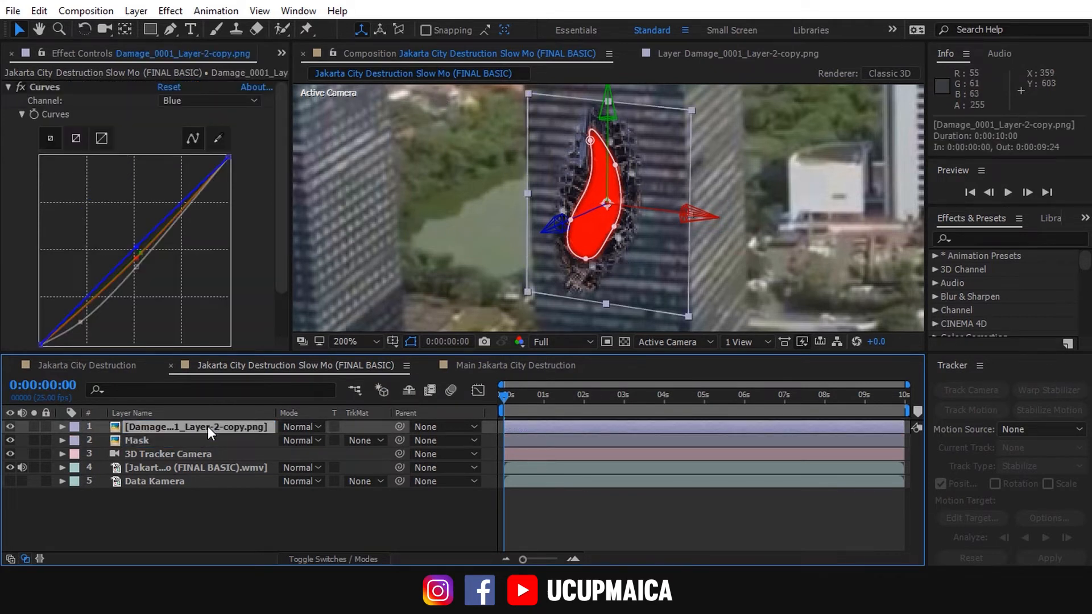
{"action": "key", "text": "ctrl+d"}
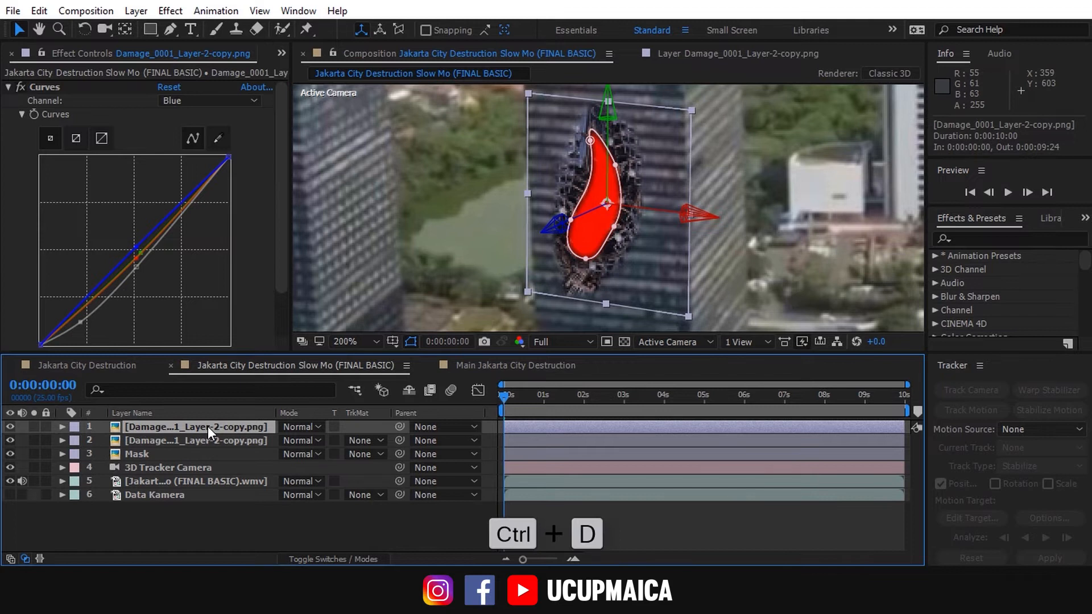
{"action": "left_click", "coordinate": [170, 10]}
{"action": "mouse_move", "coordinate": [382, 120]}
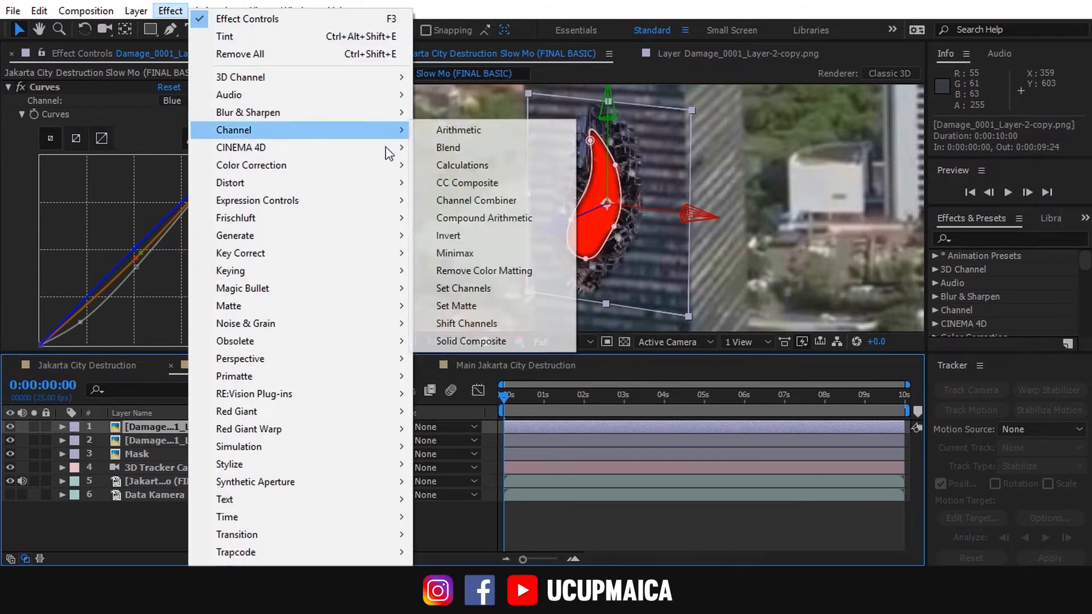
{"action": "mouse_move", "coordinate": [390, 165]}
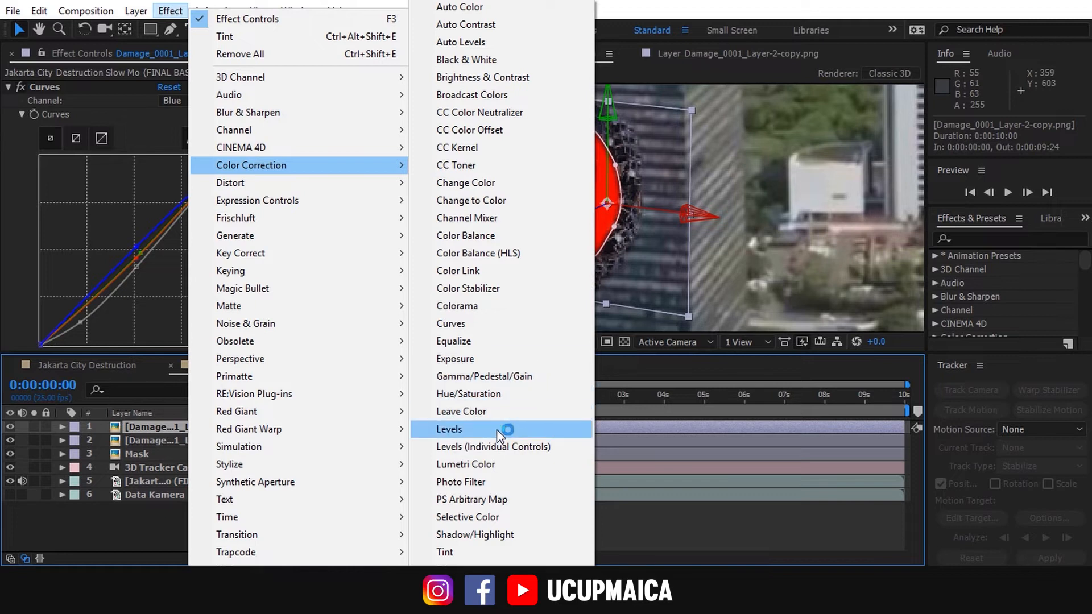
{"action": "left_click", "coordinate": [466, 552]}
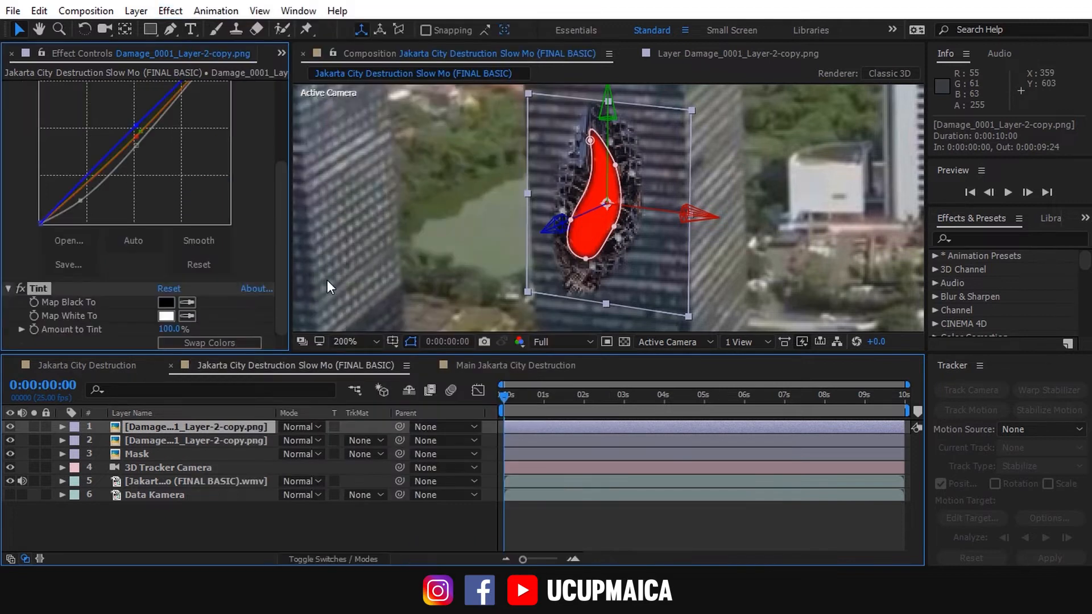
Step: Map both black and white of the upper damage copy's Tint effect to saturated blue, RGB 24, 0, 255
{"action": "left_click", "coordinate": [165, 303]}
{"action": "left_click", "coordinate": [165, 302]}
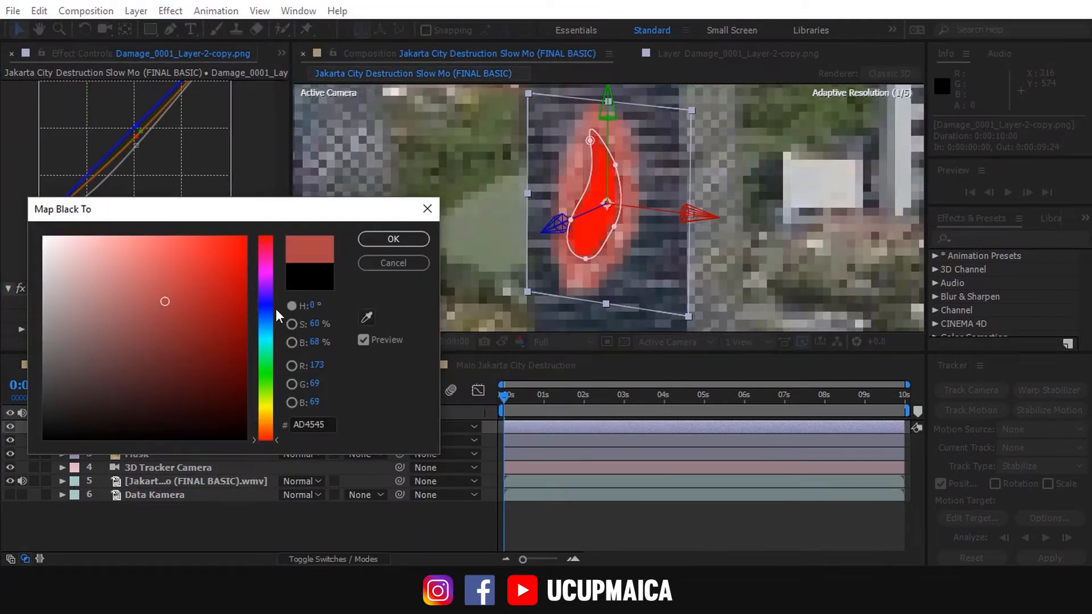
{"action": "left_click", "coordinate": [270, 301]}
{"action": "left_click_drag", "start_coordinate": [245, 249], "coordinate": [252, 229]}
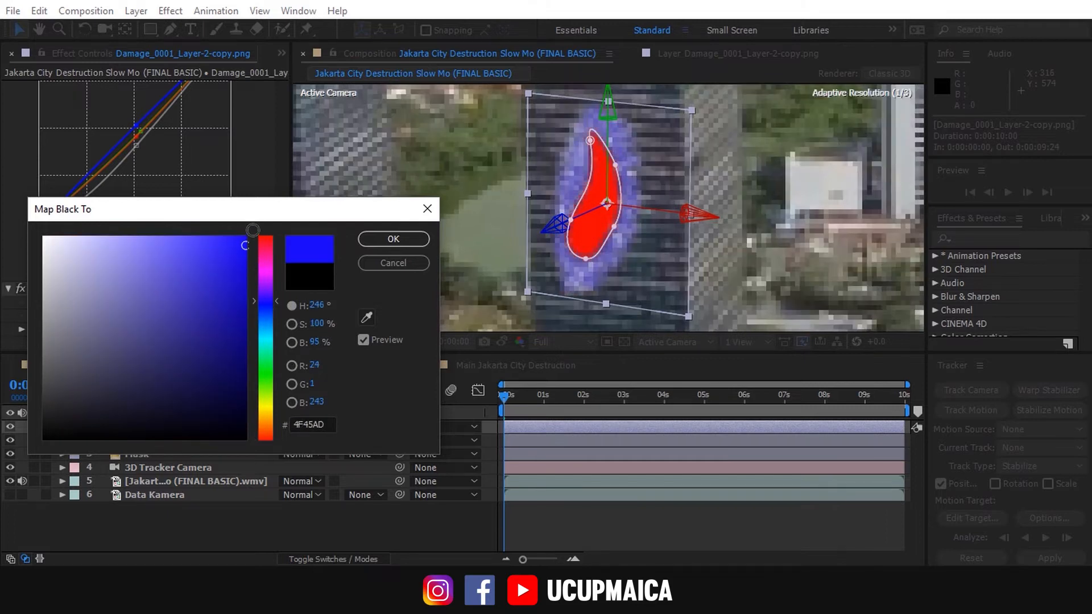
{"action": "left_click", "coordinate": [426, 238]}
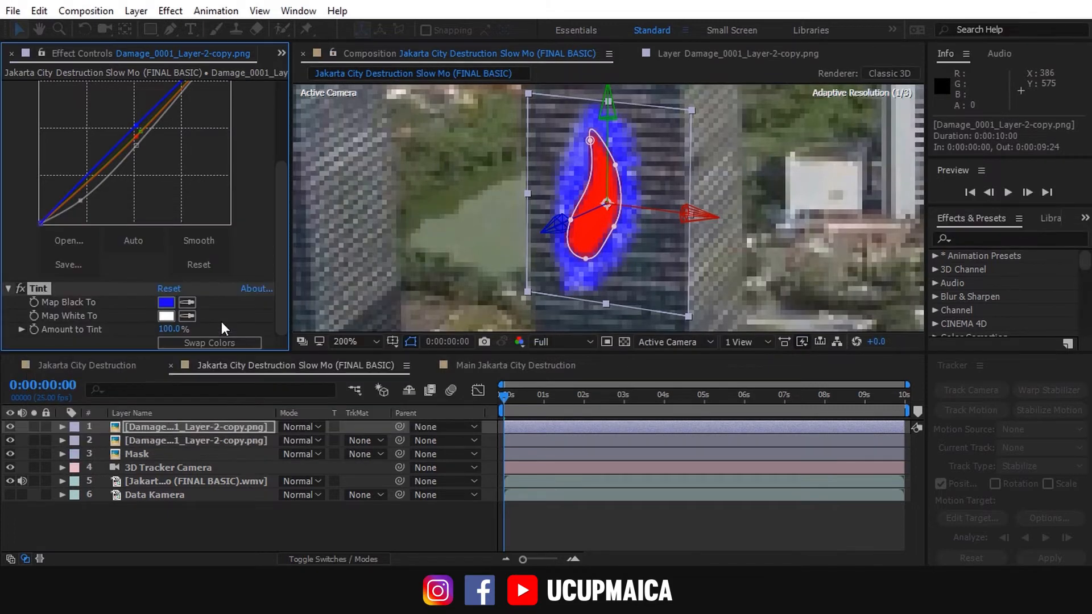
{"action": "left_click", "coordinate": [187, 316]}
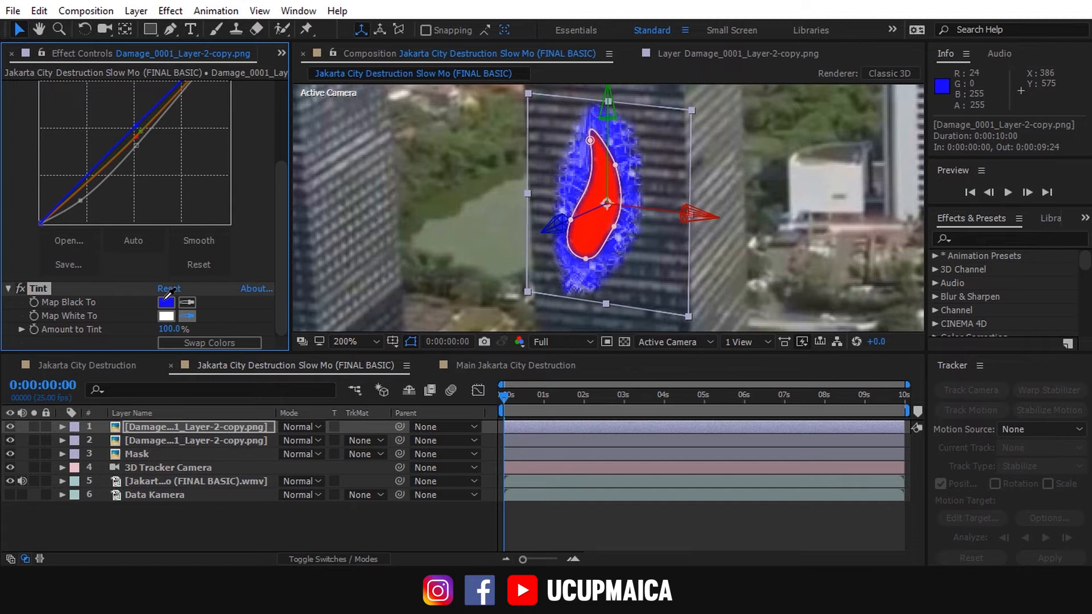
{"action": "left_click", "coordinate": [166, 303]}
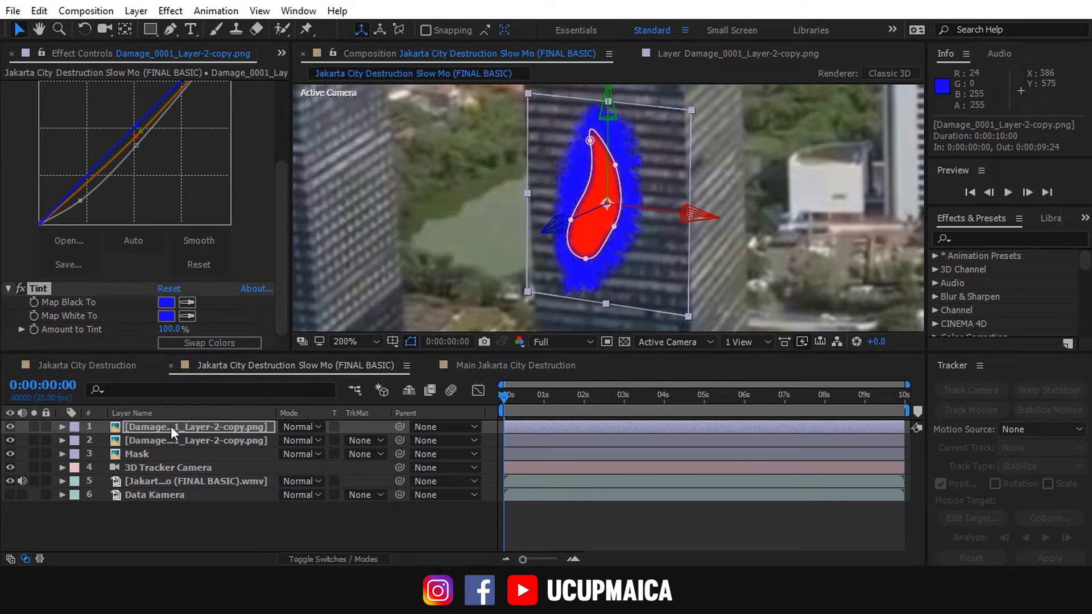
Step: Delete Mask 1 from the blue-tinted damage layer so the tint fills its whole shape
{"action": "key", "text": "m"}
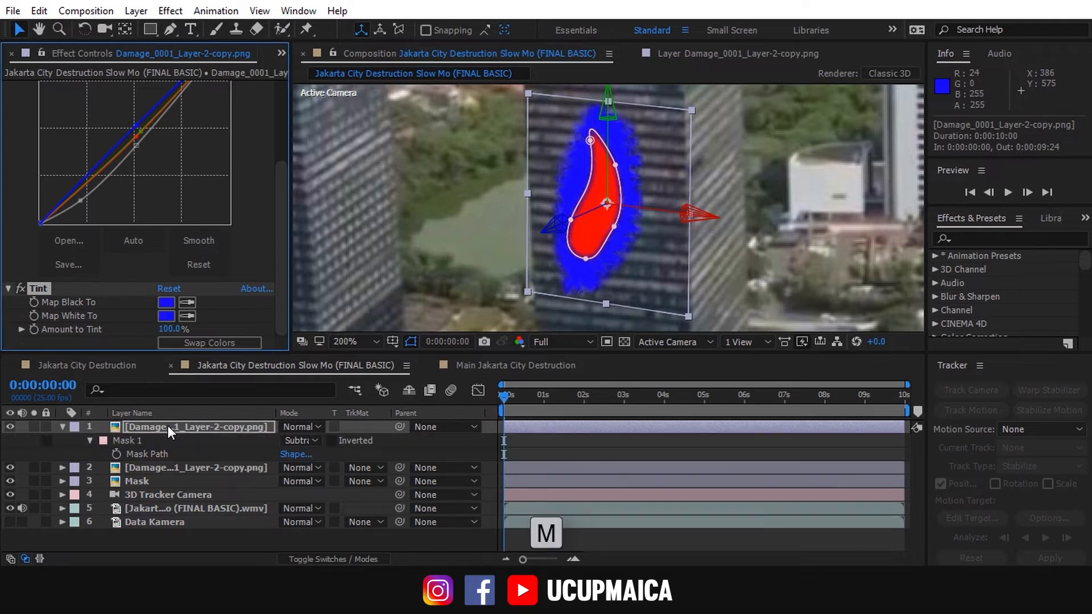
{"action": "left_click", "coordinate": [143, 435]}
{"action": "key", "text": "Delete"}
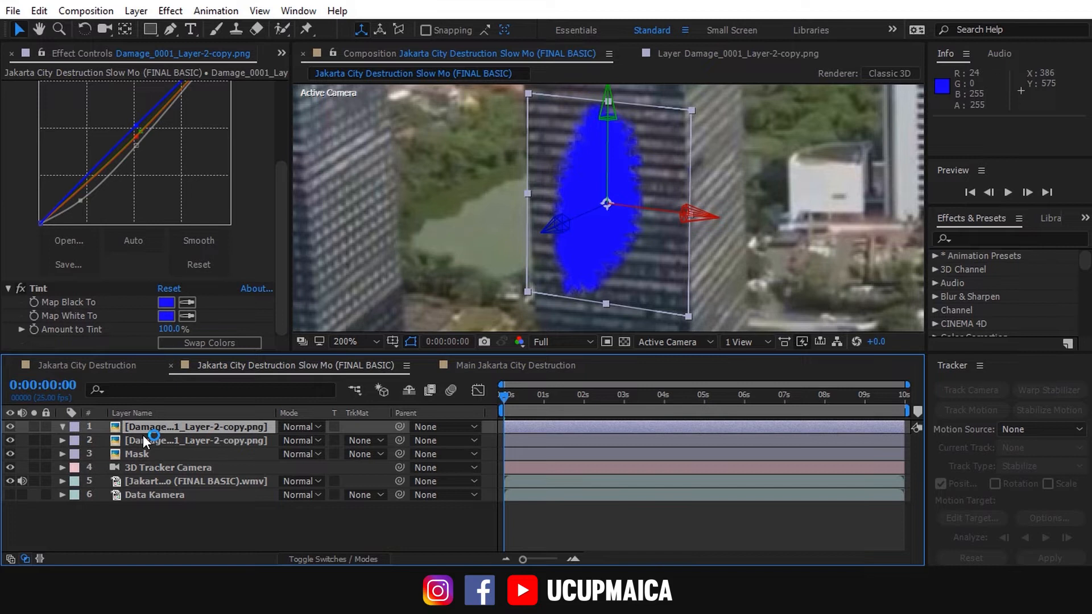
Step: Move the blue-tinted layer directly below the Mask layer and set its track matte to Alpha Matte "Mask"
{"action": "left_click_drag", "start_coordinate": [147, 425], "coordinate": [153, 458]}
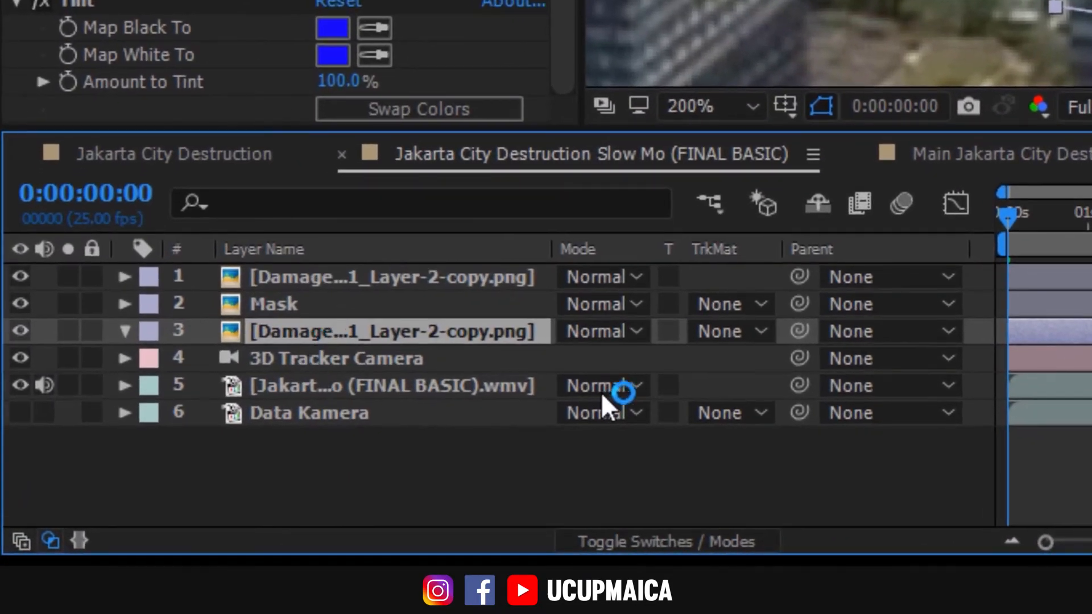
{"action": "left_click", "coordinate": [699, 335]}
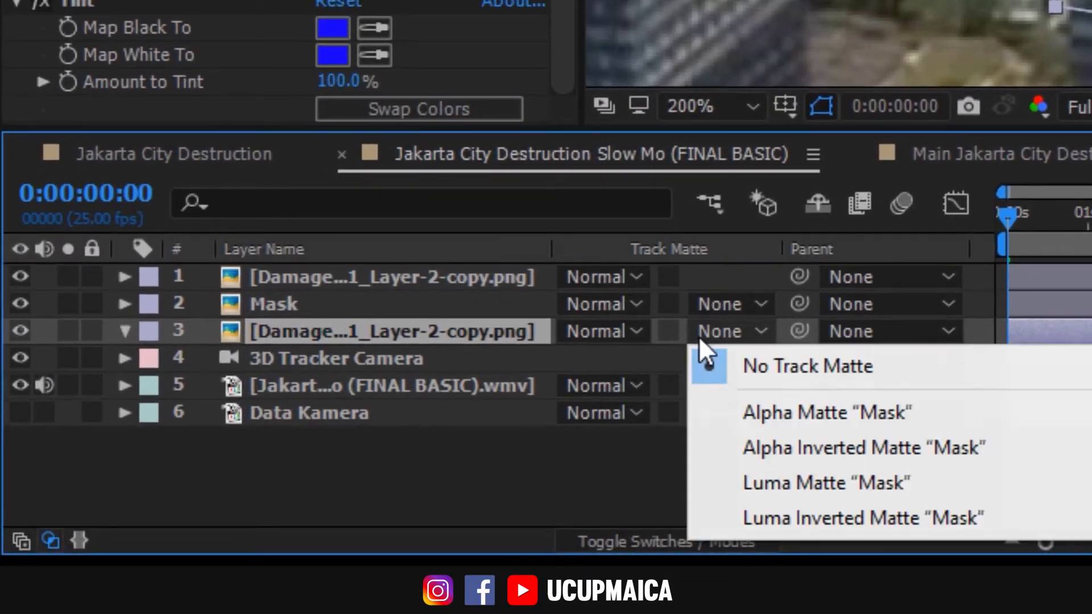
{"action": "left_click", "coordinate": [733, 403]}
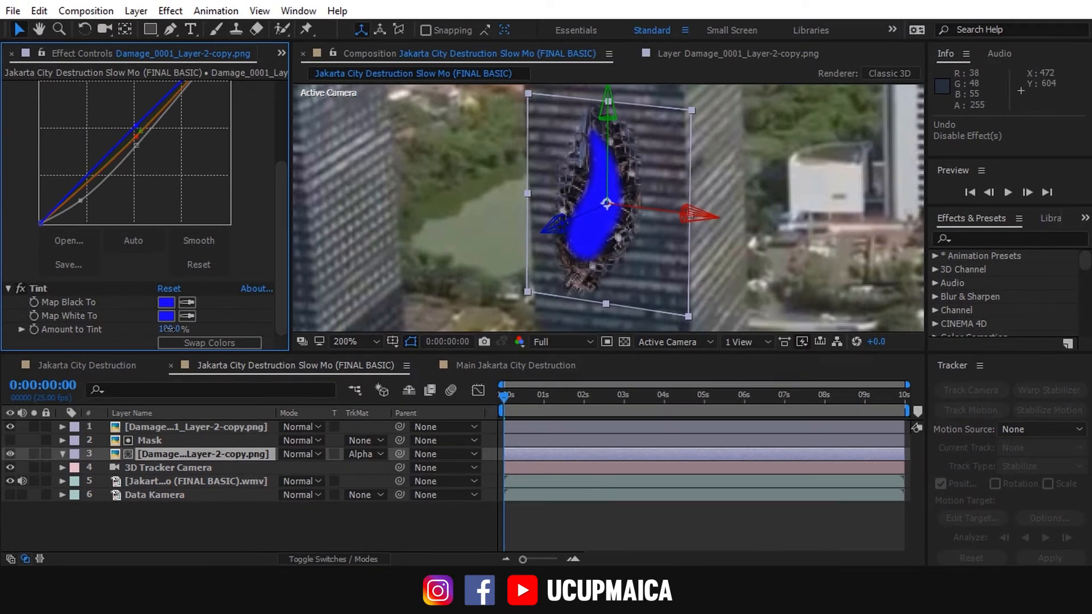
Step: Lower the blue layer's Tint amount to 52% and offset the layer in 3D to position 0.3, 6.2, -24.9
{"action": "left_click_drag", "start_coordinate": [170, 329], "coordinate": [156, 328]}
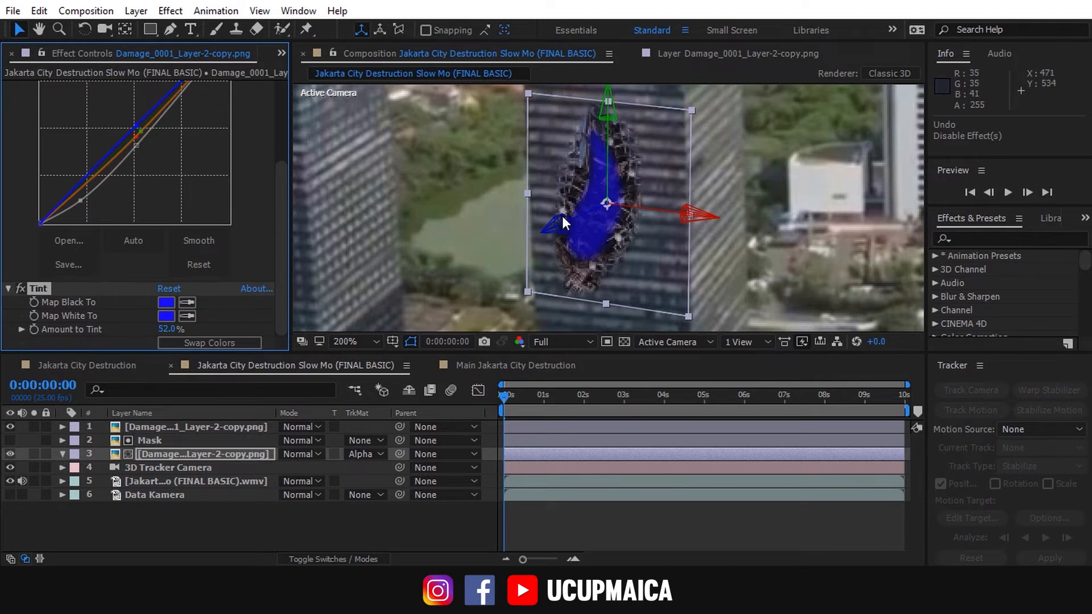
{"action": "left_click_drag", "start_coordinate": [561, 227], "coordinate": [563, 230]}
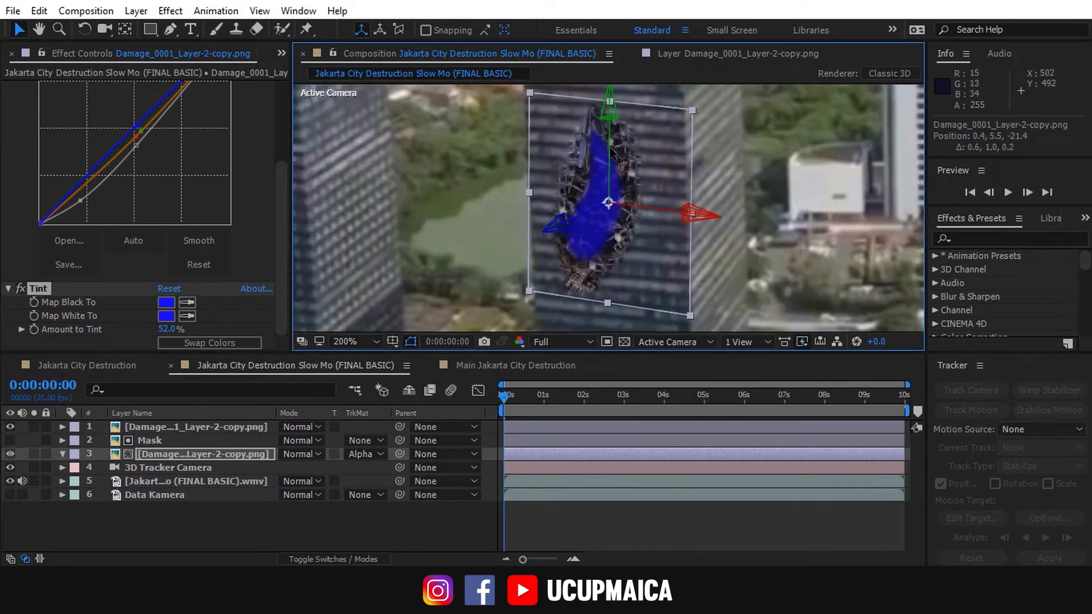
{"action": "left_click_drag", "start_coordinate": [611, 154], "coordinate": [612, 157]}
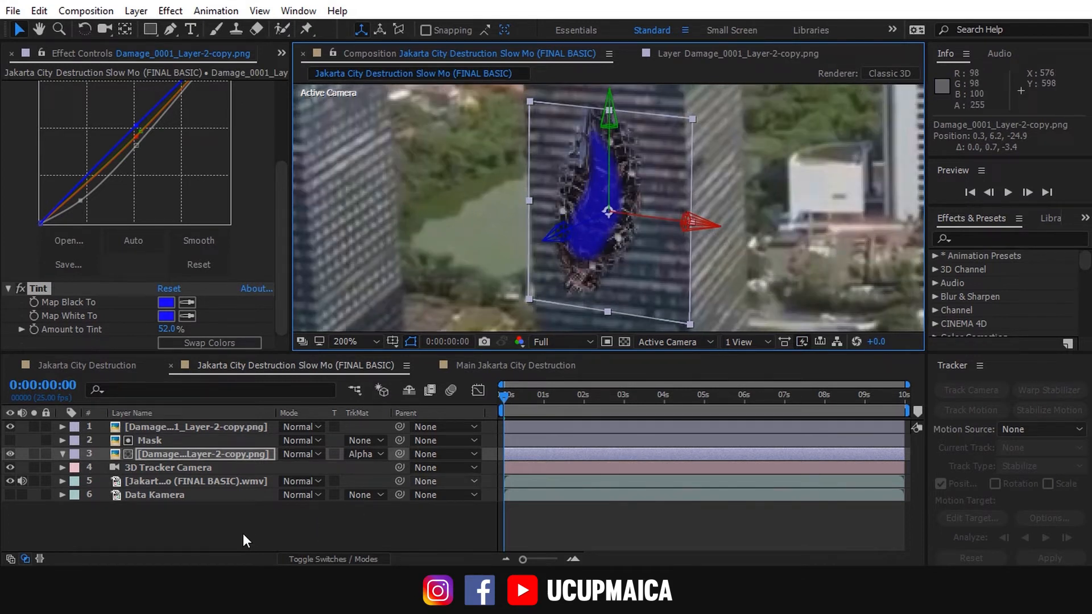
Step: Turn off the Tint effect on the matted damage layer and rename that layer Hole
{"action": "left_click", "coordinate": [20, 288]}
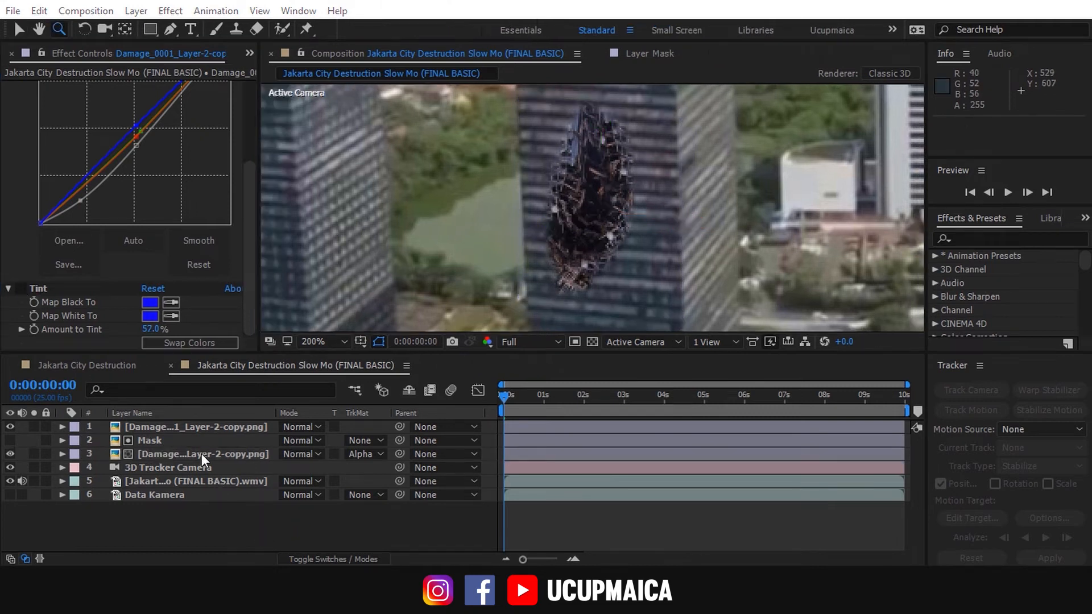
{"action": "left_click", "coordinate": [200, 453]}
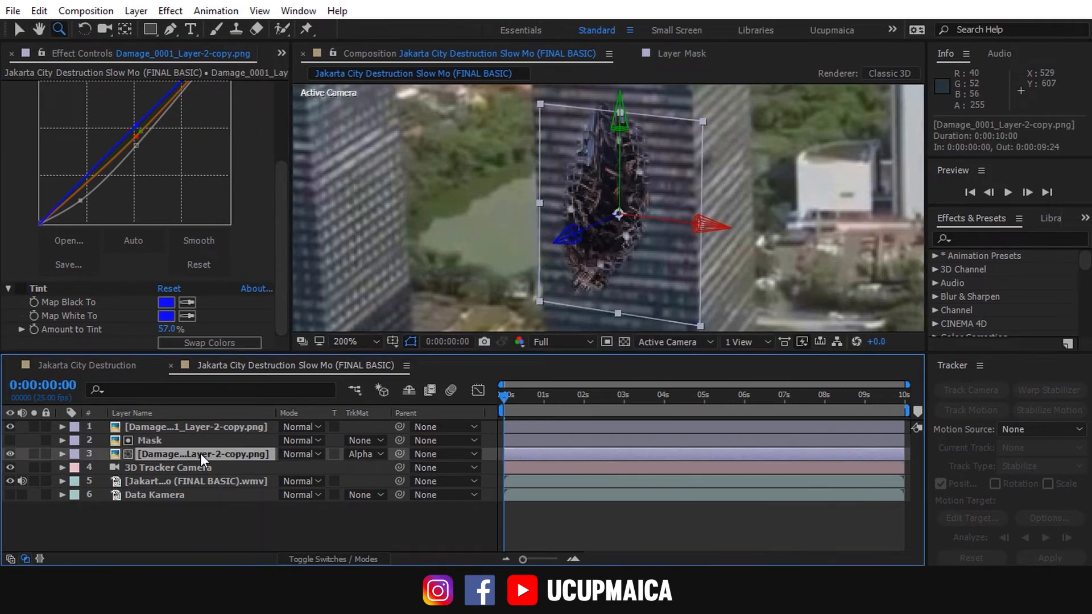
{"action": "right_click", "coordinate": [200, 452]}
{"action": "left_click", "coordinate": [420, 90]}
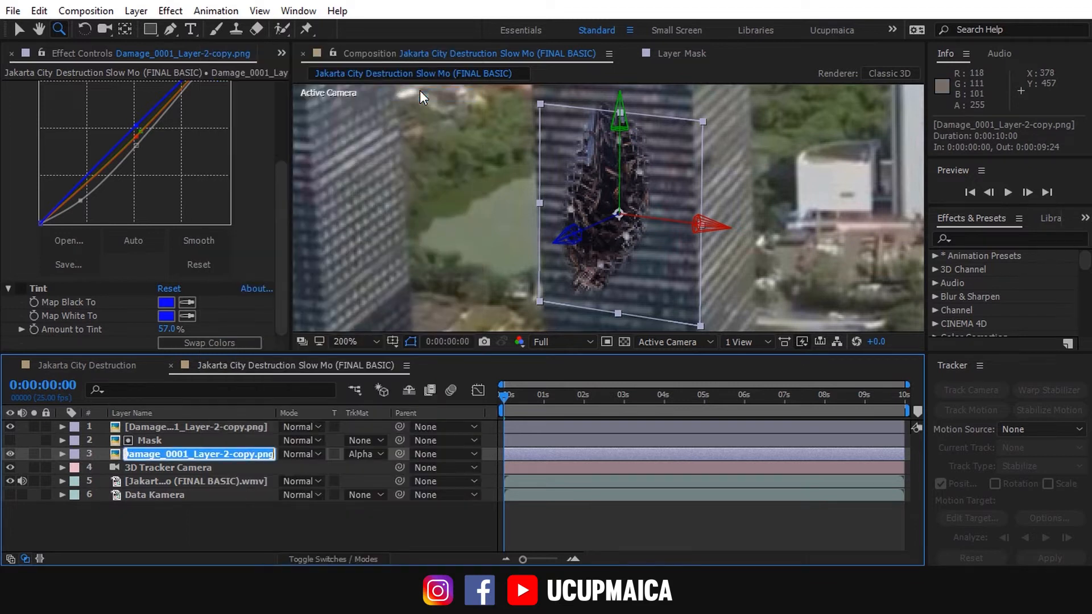
{"action": "type", "text": "Hole"}
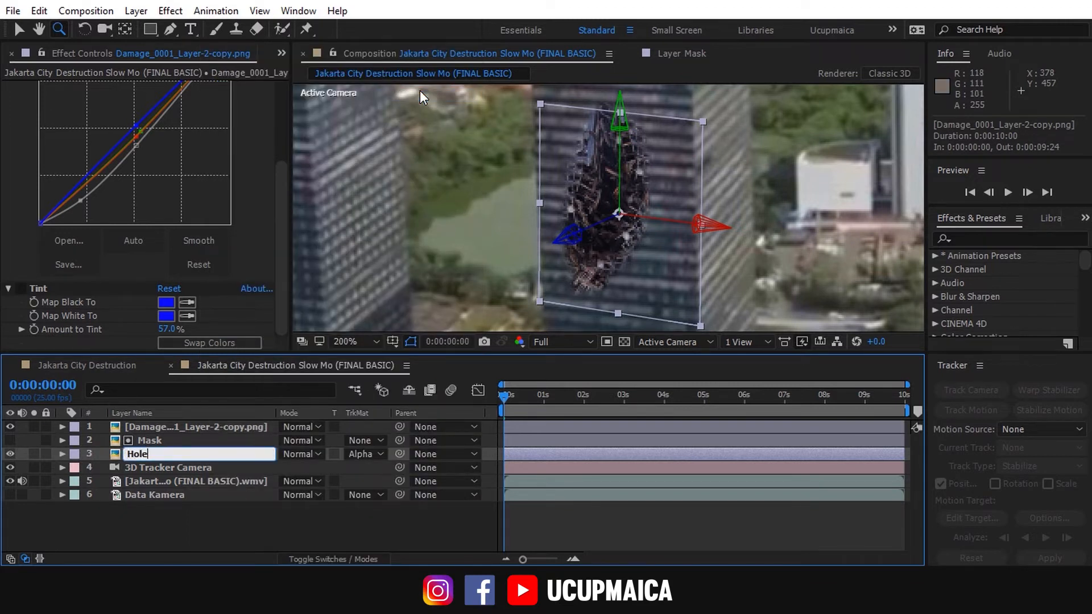
{"action": "key", "text": "Return"}
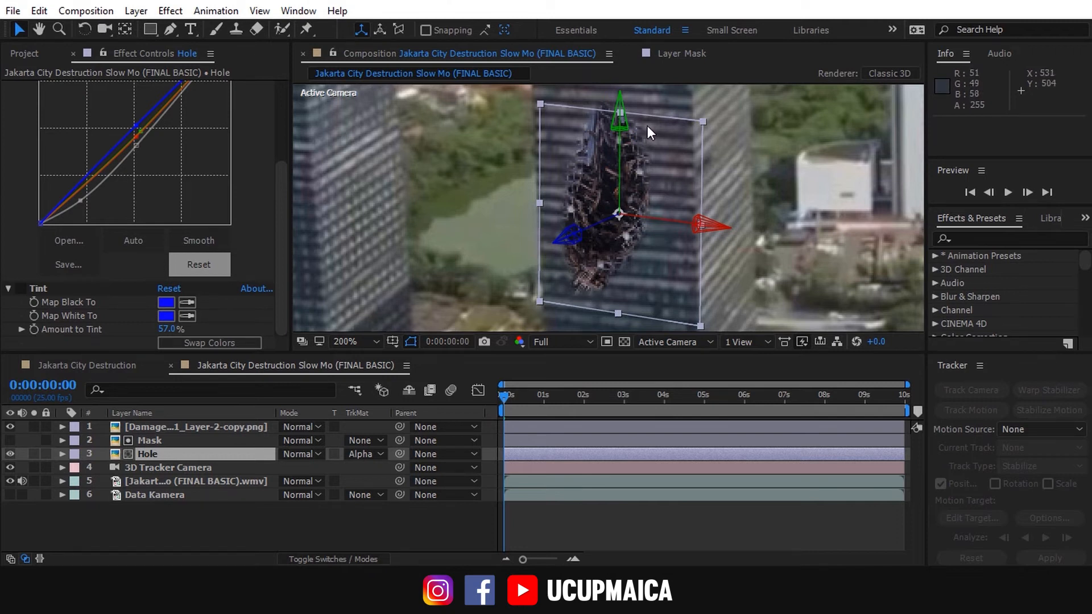
Step: Duplicate the Jakarta footage layer and move the copy to the top of the layer stack
{"action": "left_click", "coordinate": [240, 479]}
{"action": "key", "text": "ctrl+d"}
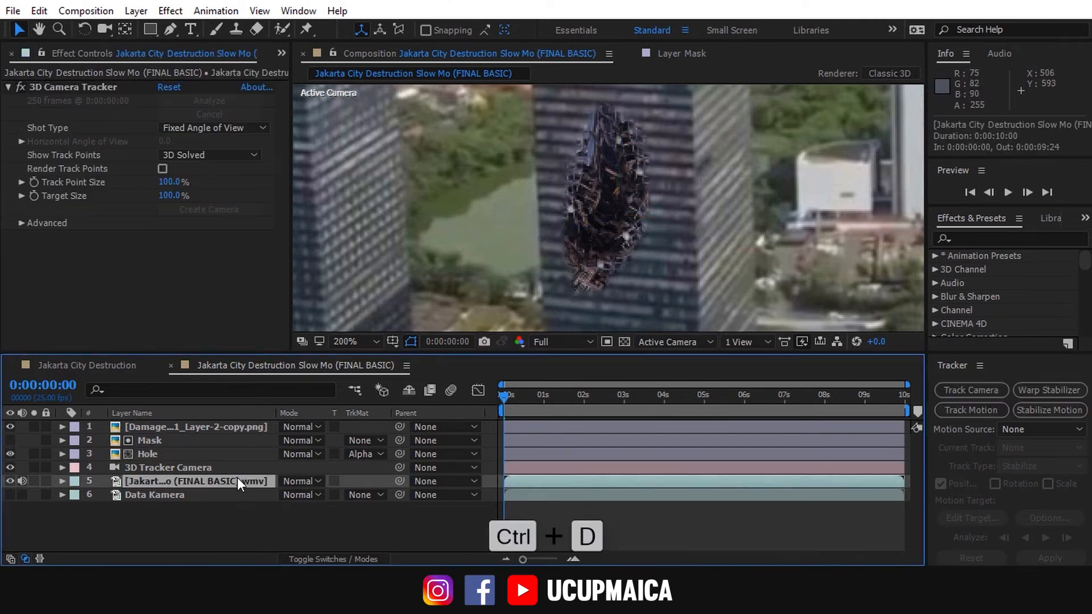
{"action": "left_click_drag", "start_coordinate": [237, 478], "coordinate": [238, 421]}
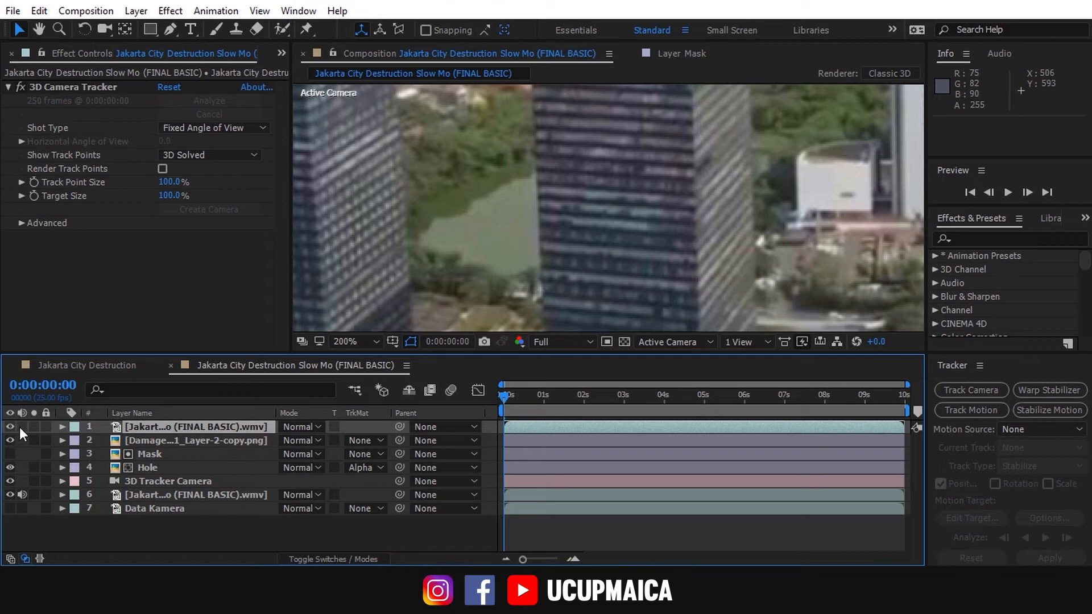
Step: Create a tracked solid from three 3D Camera Tracker points on the central tower's facade, using the lower footage layer
{"action": "left_click", "coordinate": [149, 497]}
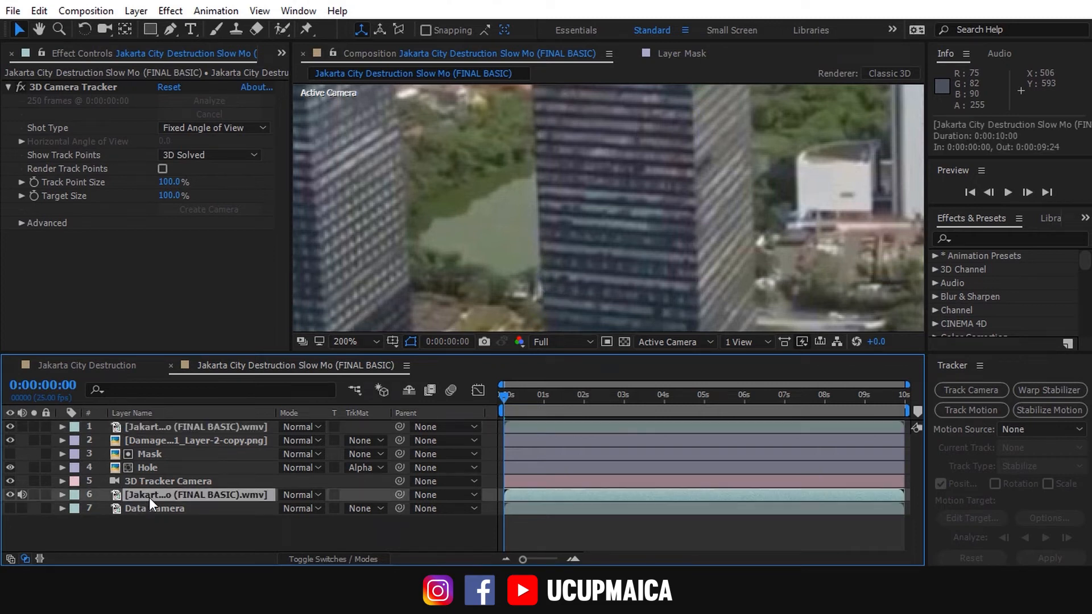
{"action": "left_click", "coordinate": [86, 88]}
{"action": "left_click", "coordinate": [685, 270]}
{"action": "left_click", "coordinate": [536, 169], "text": "shift"}
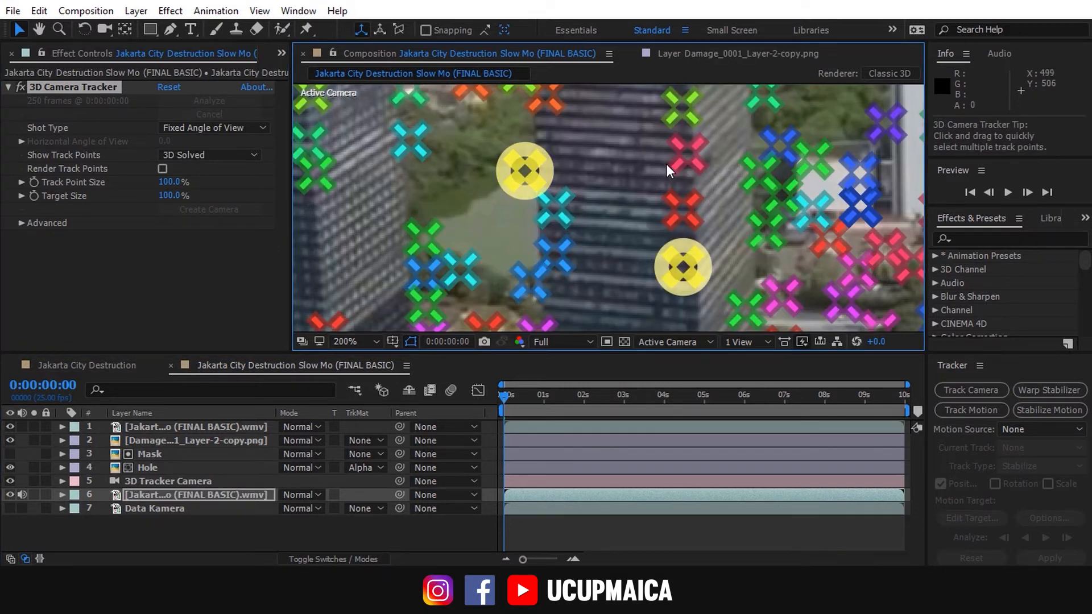
{"action": "left_click", "coordinate": [692, 158], "text": "shift"}
{"action": "right_click", "coordinate": [619, 181]}
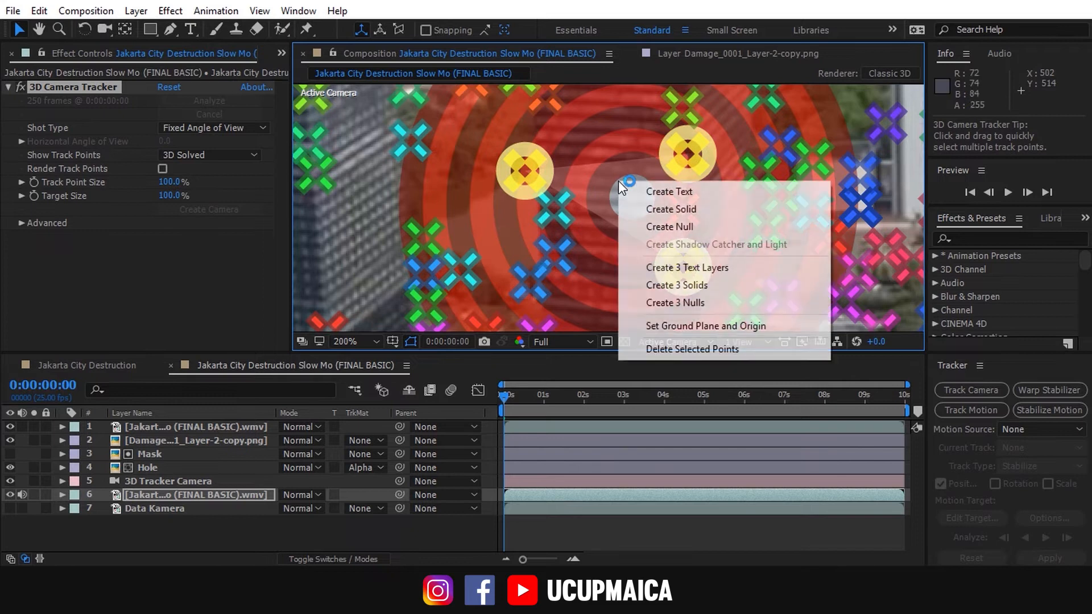
{"action": "left_click", "coordinate": [649, 210]}
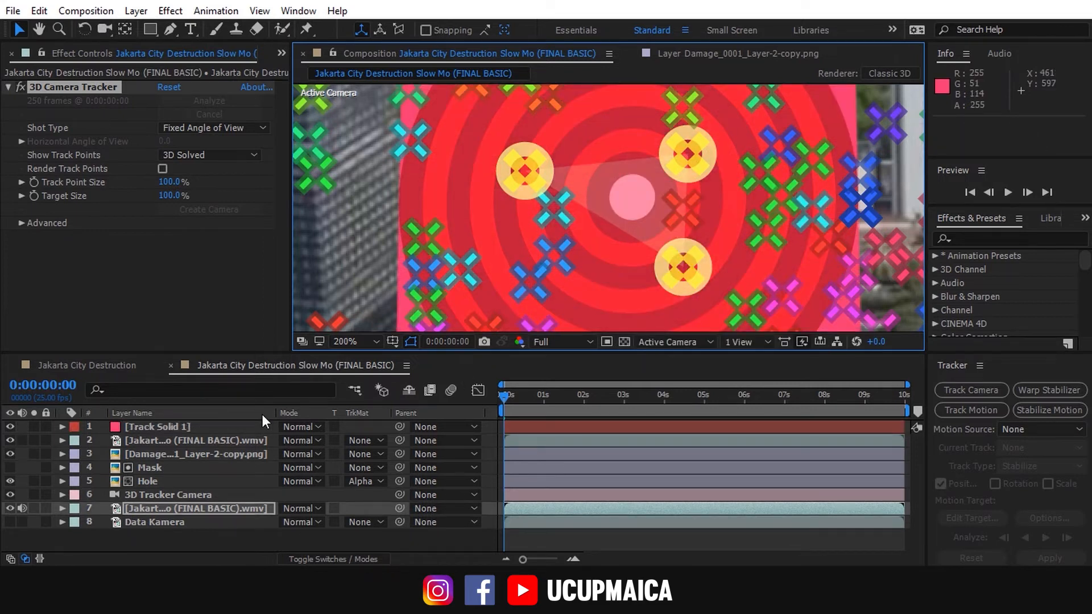
Step: Set the upper footage copy's track matte to Alpha Matte "[Track Solid 1]"
{"action": "left_click", "coordinate": [190, 427]}
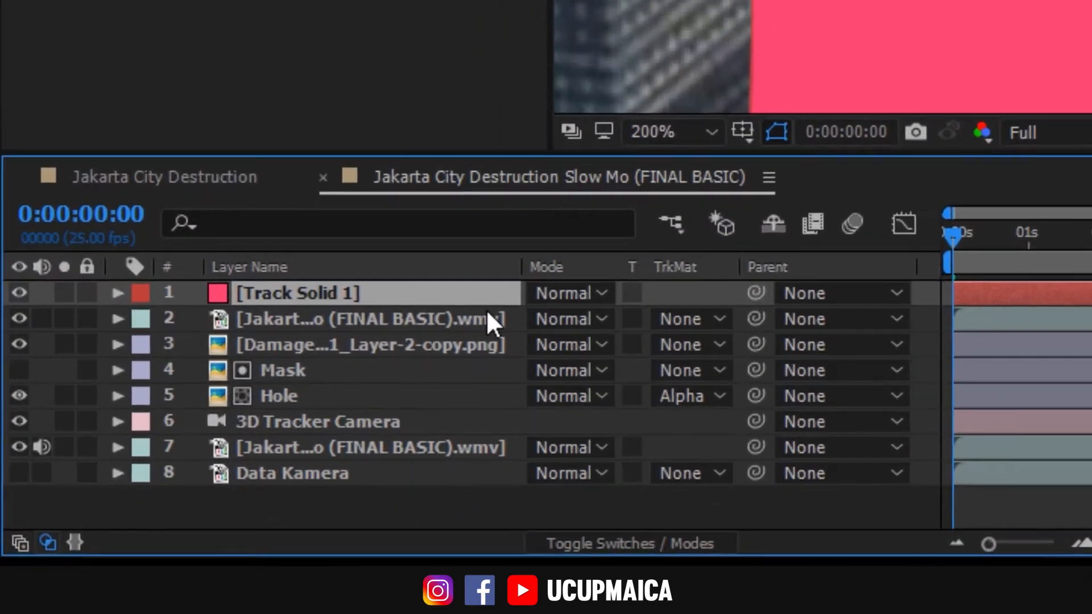
{"action": "left_click", "coordinate": [347, 435]}
{"action": "left_click", "coordinate": [721, 305]}
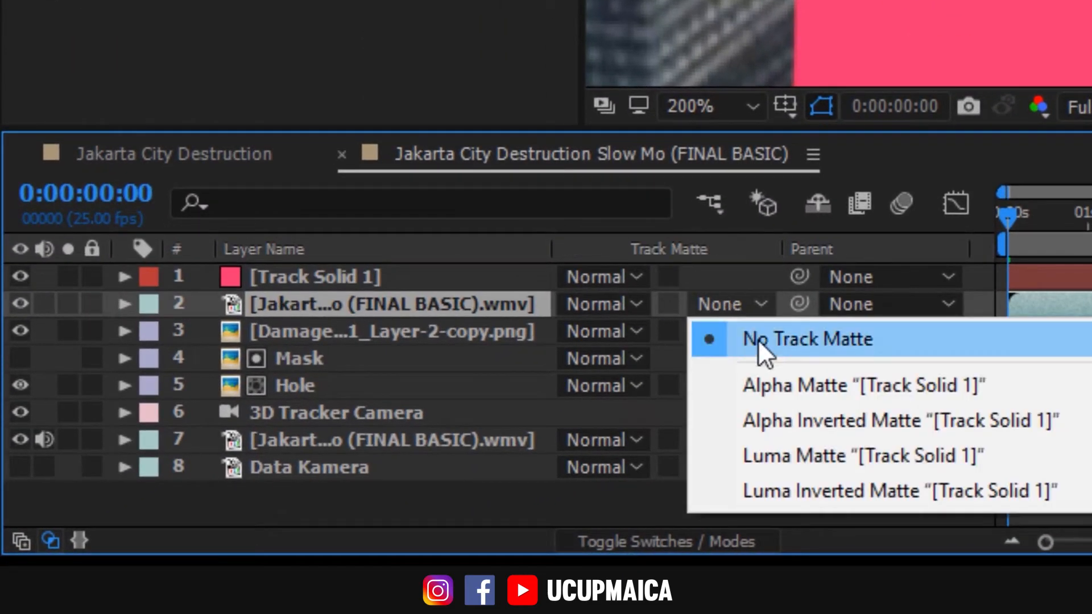
{"action": "left_click", "coordinate": [773, 380]}
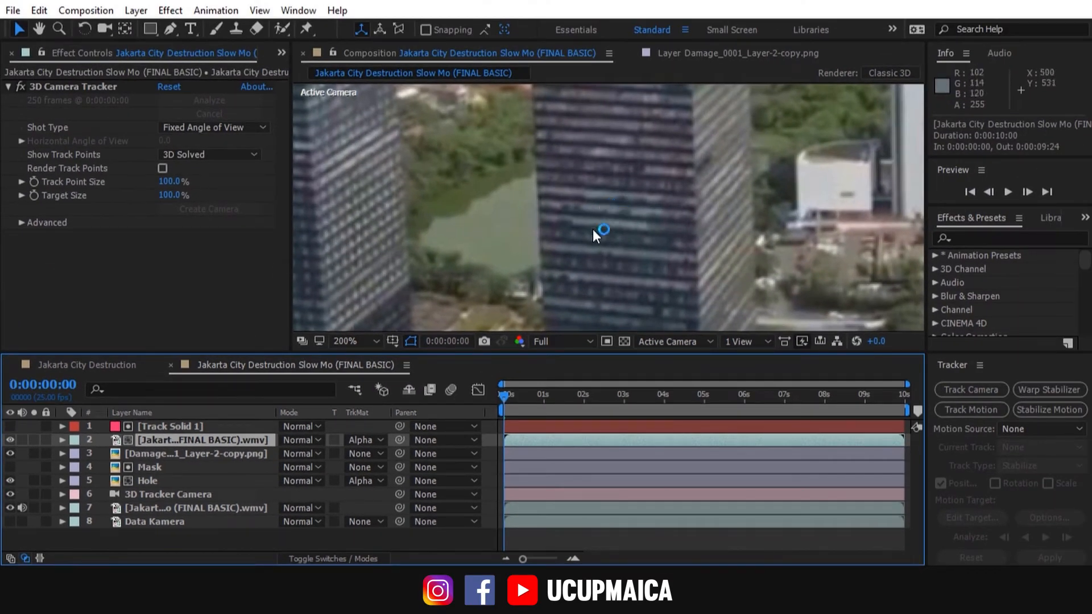
Step: Draw a thin four-point Pen mask on Track Solid 1 along a floor line at the damage's upper left edge
{"action": "left_click", "coordinate": [169, 430]}
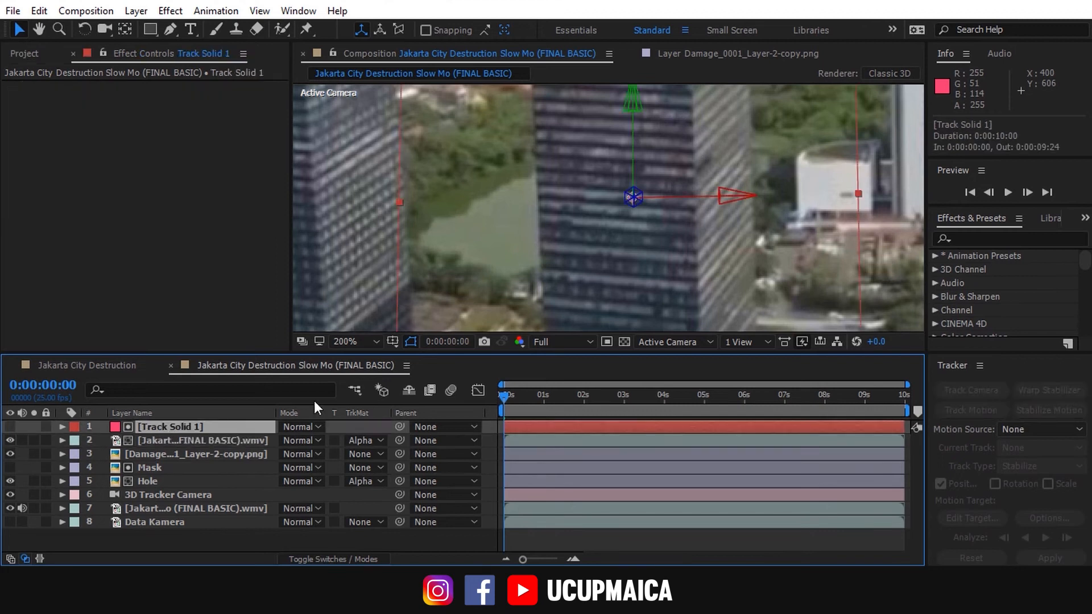
{"action": "key", "text": "z"}
{"action": "left_click", "coordinate": [594, 214]}
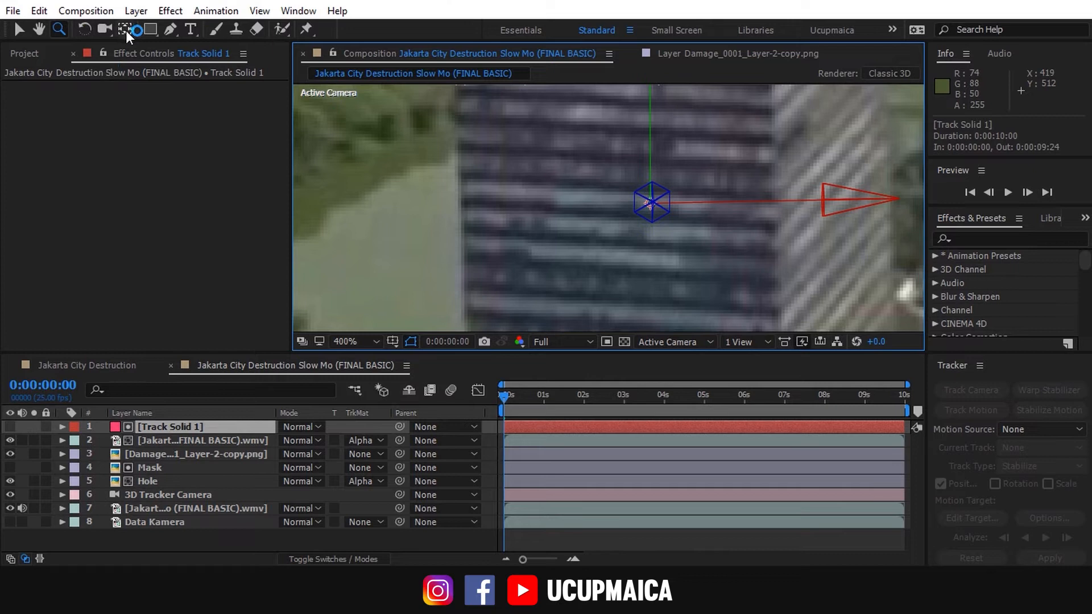
{"action": "left_click", "coordinate": [166, 29]}
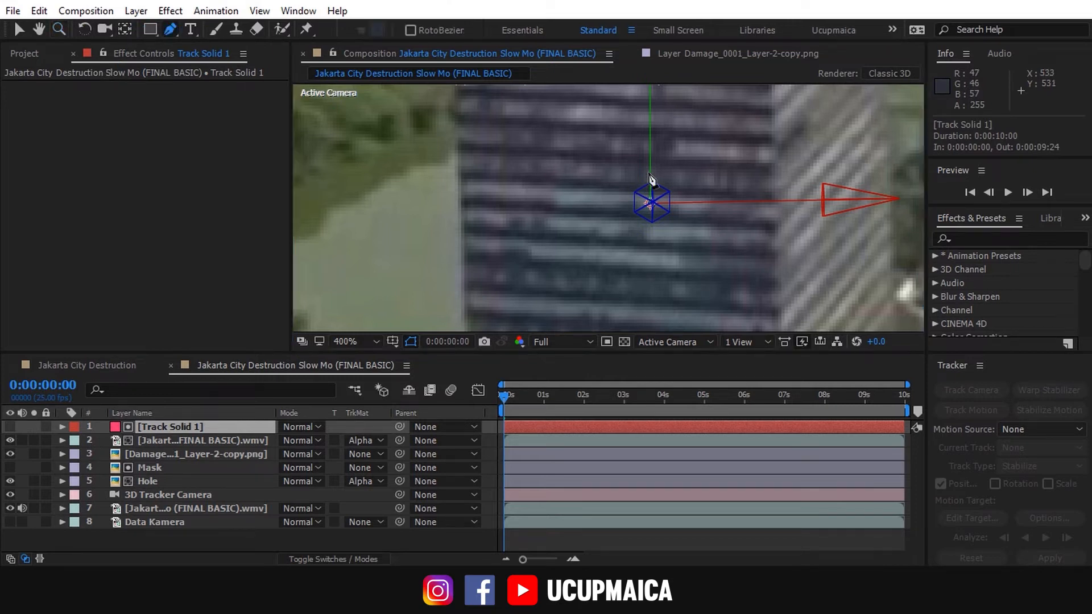
{"action": "left_click", "coordinate": [518, 118]}
{"action": "left_click", "coordinate": [597, 123]}
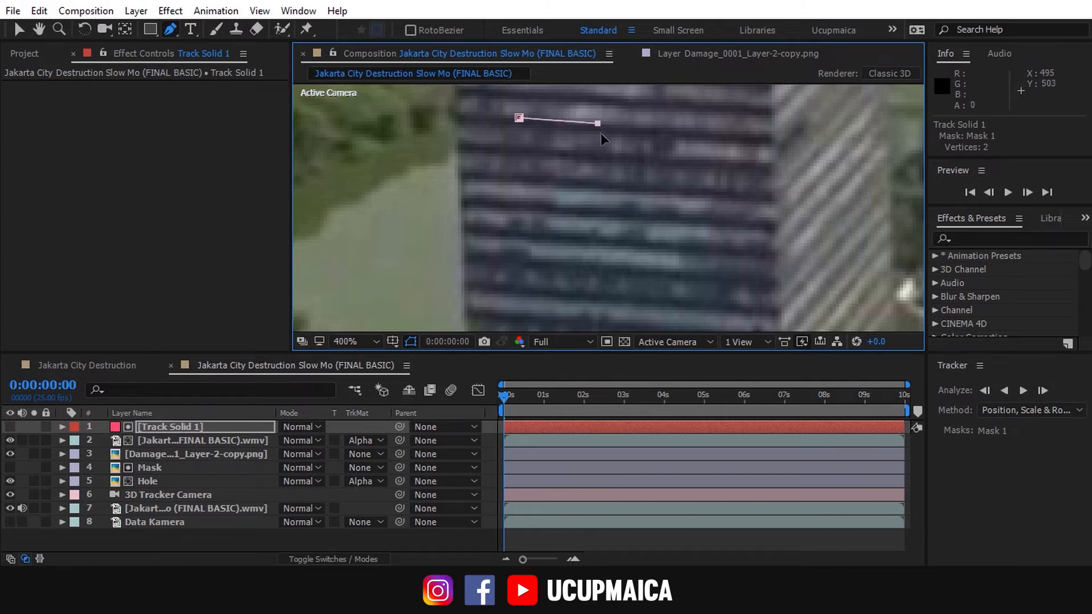
{"action": "left_click", "coordinate": [604, 133]}
{"action": "left_click", "coordinate": [523, 130]}
{"action": "left_click", "coordinate": [519, 118]}
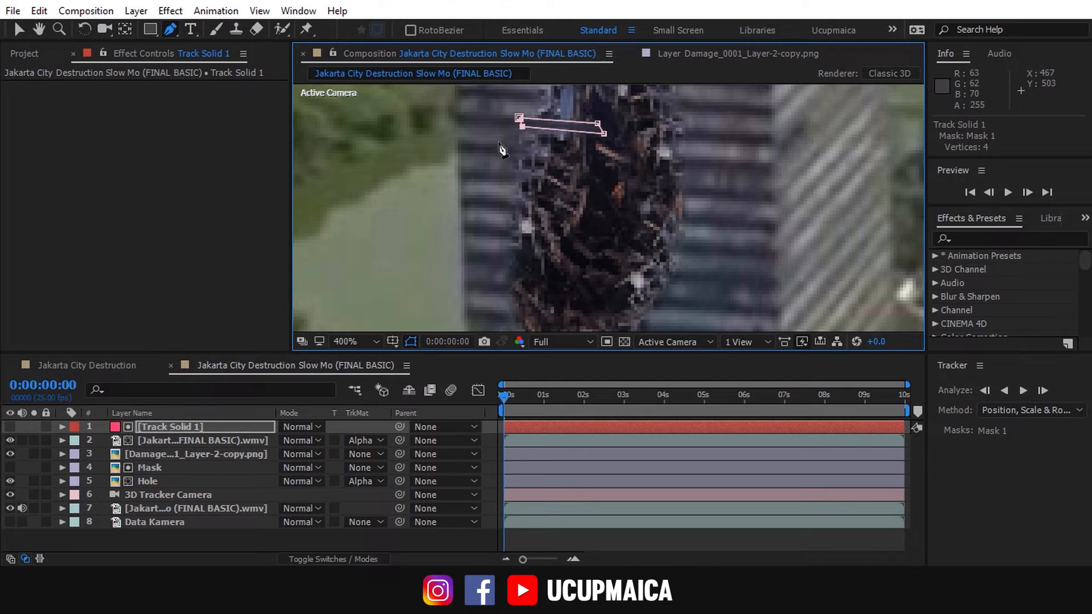
Step: Draw a second floor-strip mask just below the first on the damage's left edge and adjust both strips' corner points
{"action": "left_click", "coordinate": [498, 142]}
{"action": "left_click", "coordinate": [566, 152]}
{"action": "left_click", "coordinate": [564, 161]}
{"action": "left_click", "coordinate": [503, 154]}
{"action": "left_click", "coordinate": [499, 141]}
{"action": "left_click_drag", "start_coordinate": [564, 161], "coordinate": [547, 158]}
{"action": "mouse_move", "coordinate": [604, 133]}
{"action": "left_mouse_down"}
{"action": "mouse_move", "coordinate": [587, 133]}
{"action": "mouse_move", "coordinate": [586, 122]}
{"action": "left_mouse_up"}
{"action": "left_click_drag", "start_coordinate": [503, 154], "coordinate": [500, 152]}
Step: Draw a floor-strip mask with a pointed inner end across the damage's upper right edge
{"action": "left_click", "coordinate": [712, 131]}
{"action": "left_click", "coordinate": [665, 126]}
{"action": "left_click", "coordinate": [640, 133]}
{"action": "left_click", "coordinate": [669, 139]}
{"action": "left_click", "coordinate": [706, 140]}
Step: Undo the misplaced mask points on the right edge and redraw a five-point floor-strip mask below the first right strip
{"action": "left_click", "coordinate": [711, 160]}
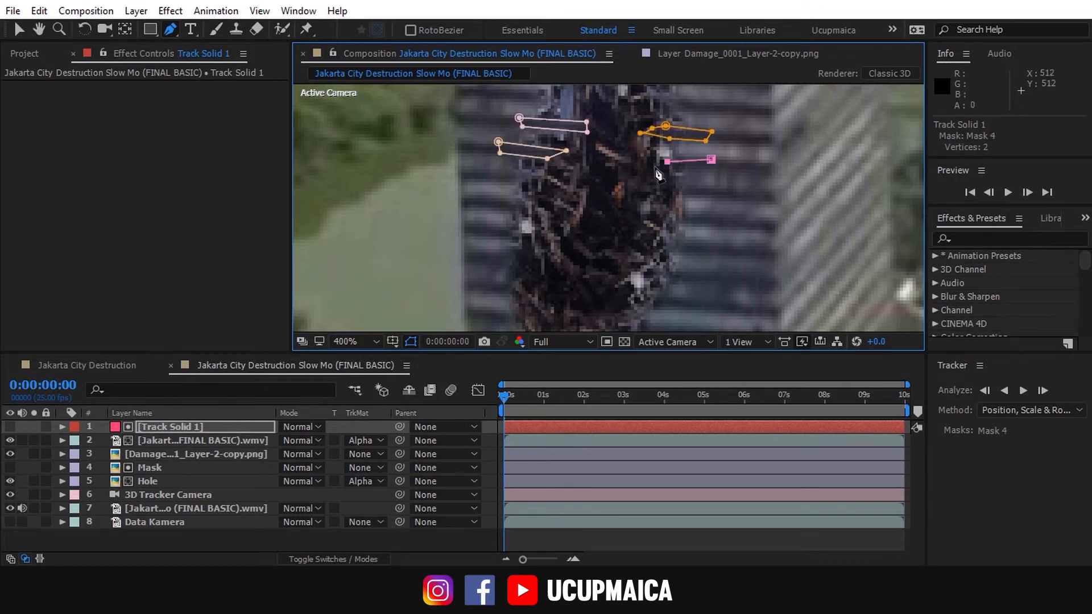
{"action": "key", "text": "ctrl+z"}
{"action": "key", "text": "ctrl+z"}
{"action": "left_click", "coordinate": [707, 159]}
{"action": "left_click", "coordinate": [675, 159]}
{"action": "left_click", "coordinate": [653, 153]}
{"action": "left_click", "coordinate": [659, 163]}
{"action": "left_click", "coordinate": [697, 168]}
{"action": "left_click", "coordinate": [707, 158]}
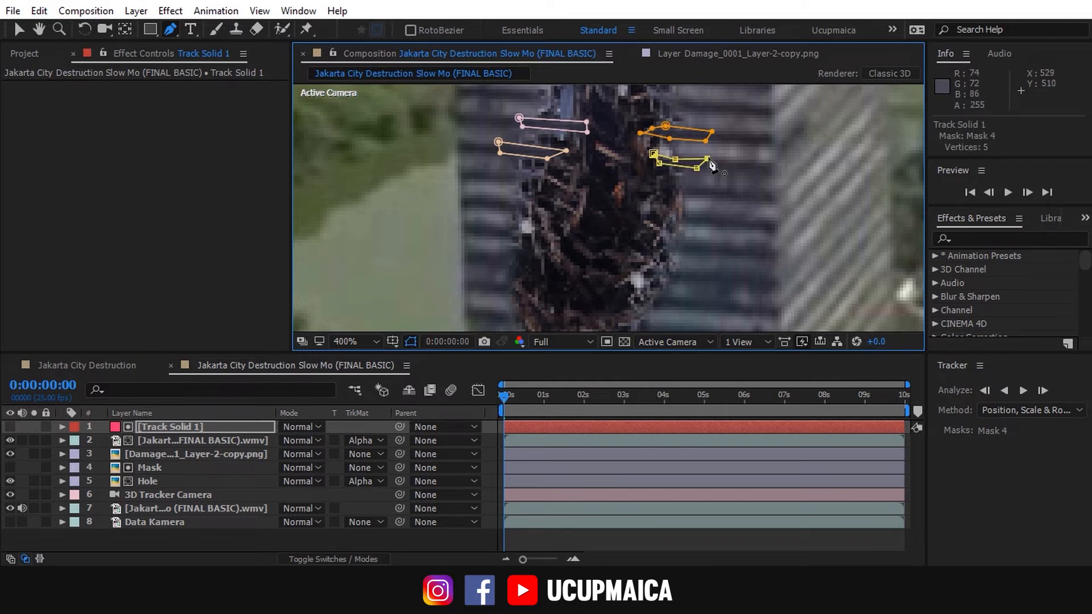
Step: Draw a third slanted-end floor-strip mask on the damage's left edge, one floor below the second strip
{"action": "left_click", "coordinate": [491, 172]}
{"action": "left_click", "coordinate": [556, 174]}
{"action": "left_click", "coordinate": [541, 185]}
{"action": "left_click", "coordinate": [494, 182]}
{"action": "left_click", "coordinate": [492, 171]}
Step: Add further floor-strip masks down the right edge of the damage, below the two existing right strips
{"action": "left_click", "coordinate": [711, 190]}
{"action": "left_click", "coordinate": [659, 183]}
{"action": "left_click", "coordinate": [665, 196]}
{"action": "left_click", "coordinate": [661, 222]}
{"action": "left_click", "coordinate": [695, 226]}
{"action": "left_click", "coordinate": [706, 217]}
Step: Draw a fourth four-point floor-strip mask on the damage's left edge, below the third strip
{"action": "left_click", "coordinate": [491, 198]}
{"action": "left_click", "coordinate": [534, 204]}
{"action": "left_click", "coordinate": [542, 214]}
{"action": "left_click", "coordinate": [492, 211]}
{"action": "left_click", "coordinate": [491, 199]}
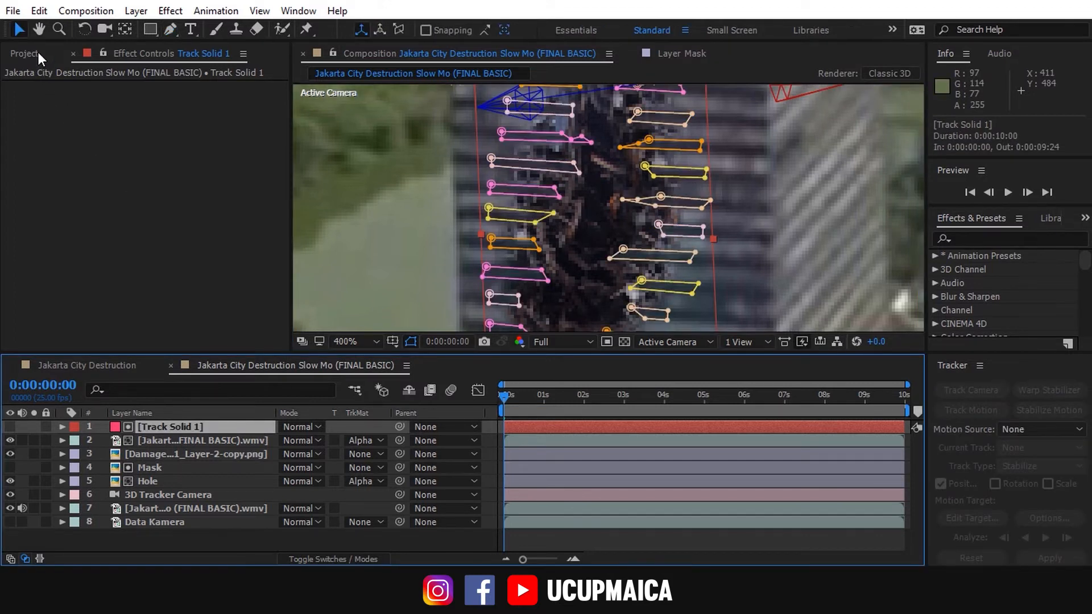
Step: Apply the Roughen Edges effect to the Track Solid 1 layer
{"action": "left_click", "coordinate": [964, 238]}
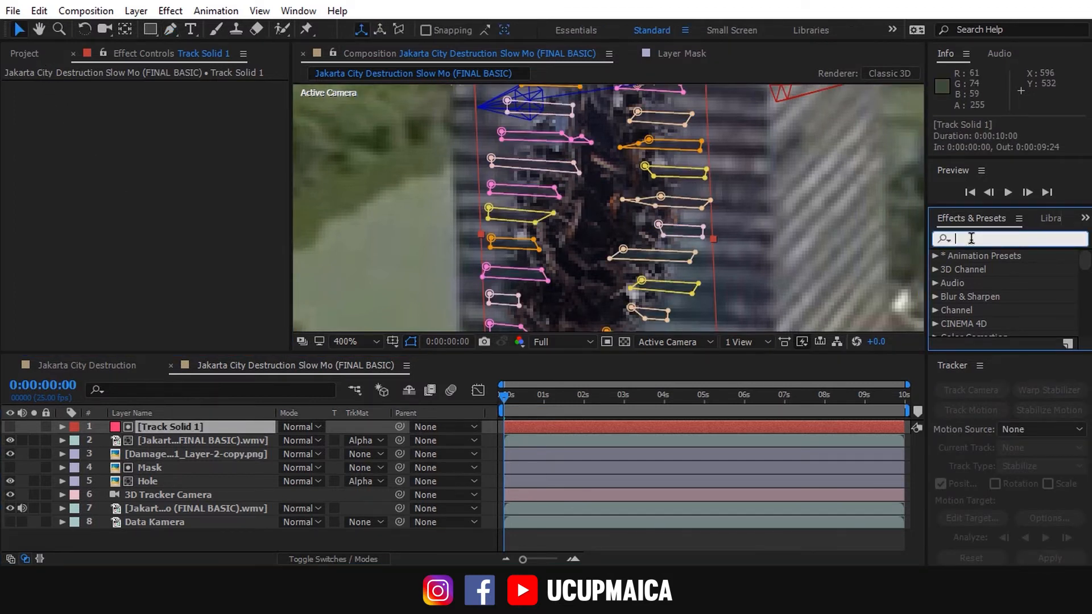
{"action": "type", "text": "rough"}
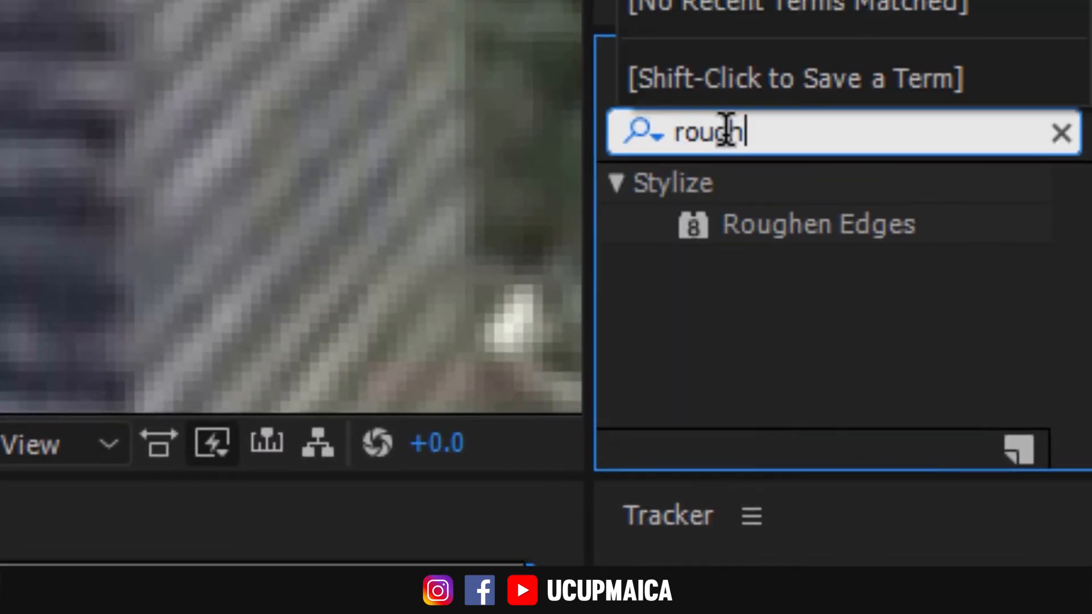
{"action": "double_click", "coordinate": [822, 236]}
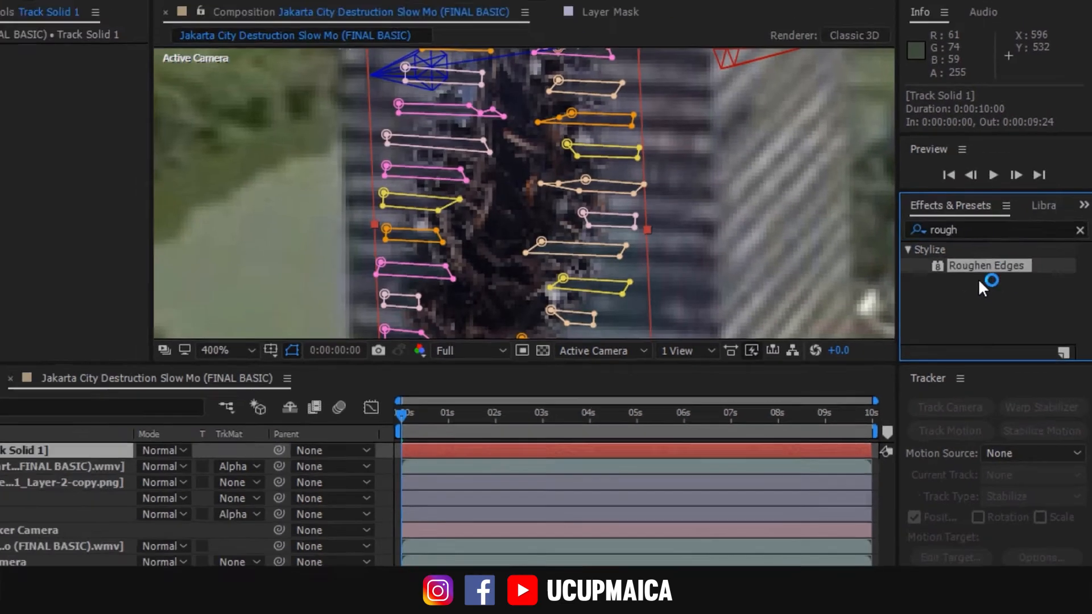
{"action": "left_click_drag", "start_coordinate": [979, 280], "coordinate": [116, 451]}
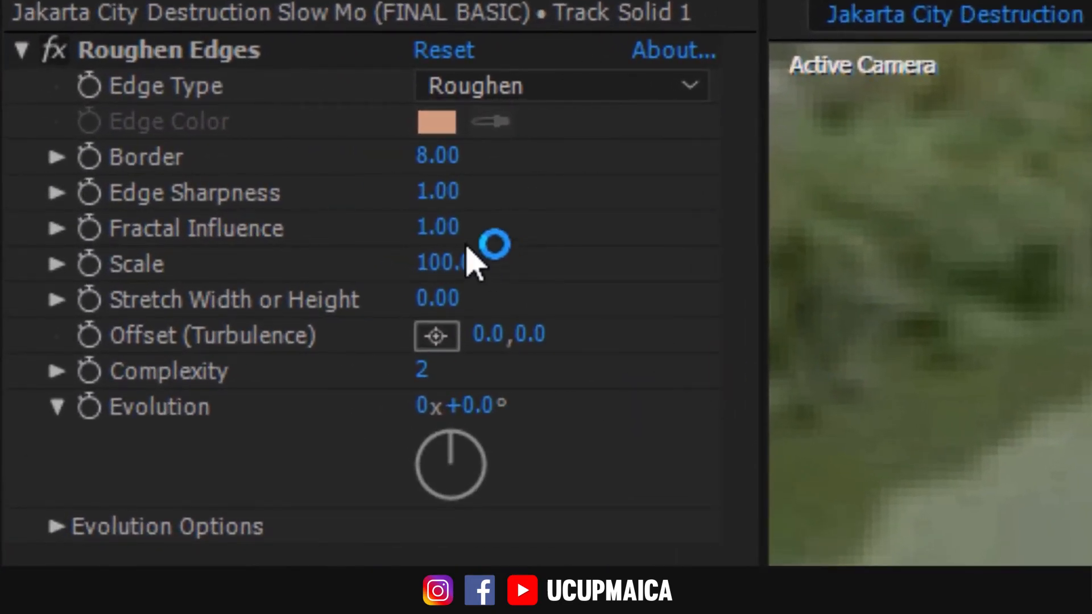
Step: Set Roughen Edges on Track Solid 1 to Border 0.60, Edge Sharpness 1.09 and Scale 73.0, leaving the layer deselected
{"action": "left_click_drag", "start_coordinate": [427, 158], "coordinate": [284, 154]}
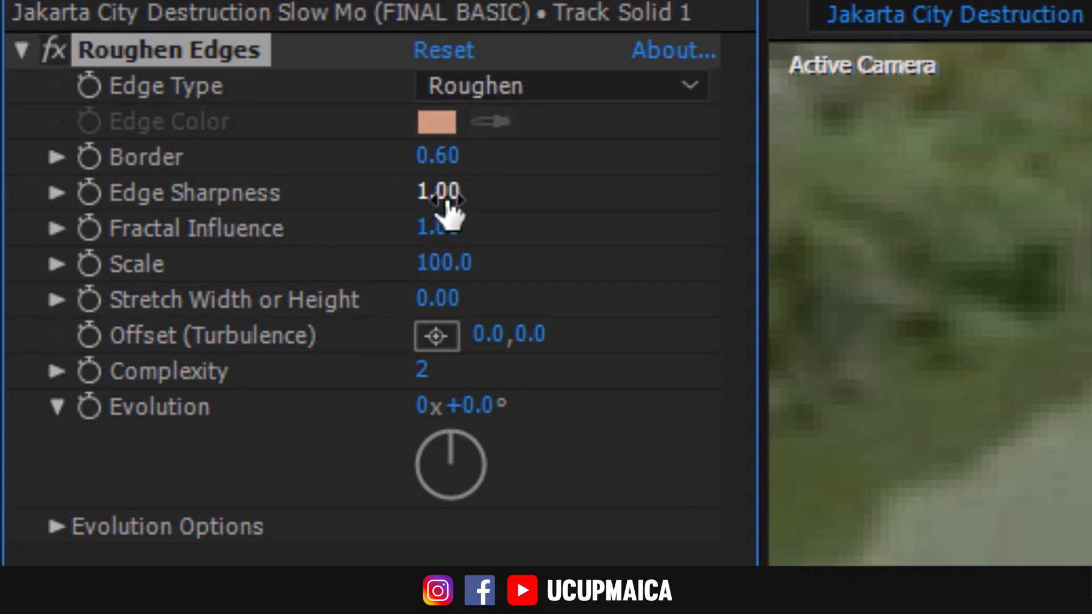
{"action": "left_click_drag", "start_coordinate": [459, 191], "coordinate": [463, 198]}
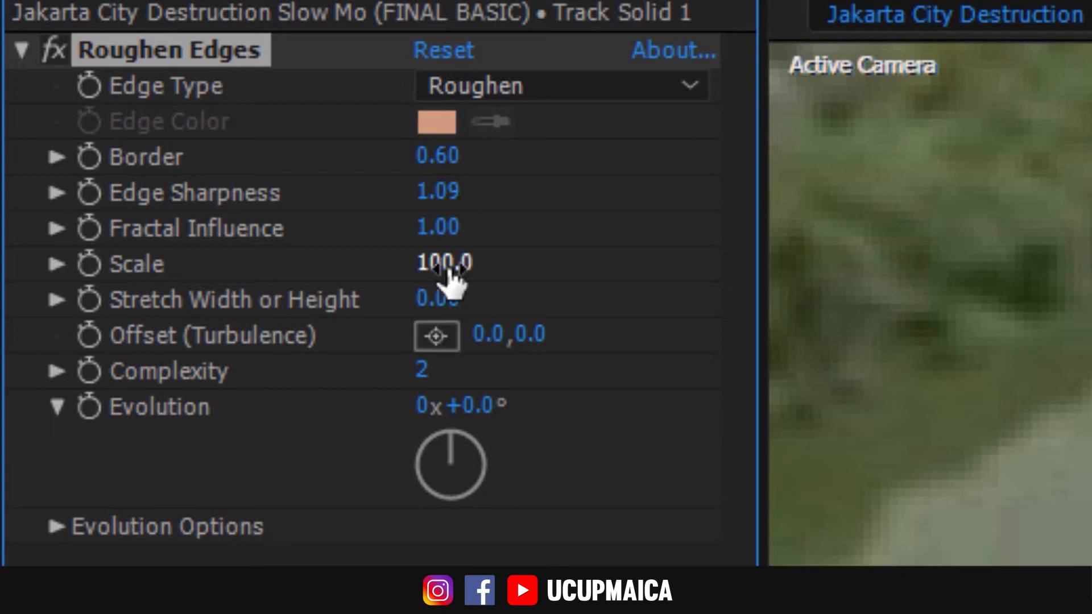
{"action": "left_click_drag", "start_coordinate": [435, 268], "coordinate": [390, 266]}
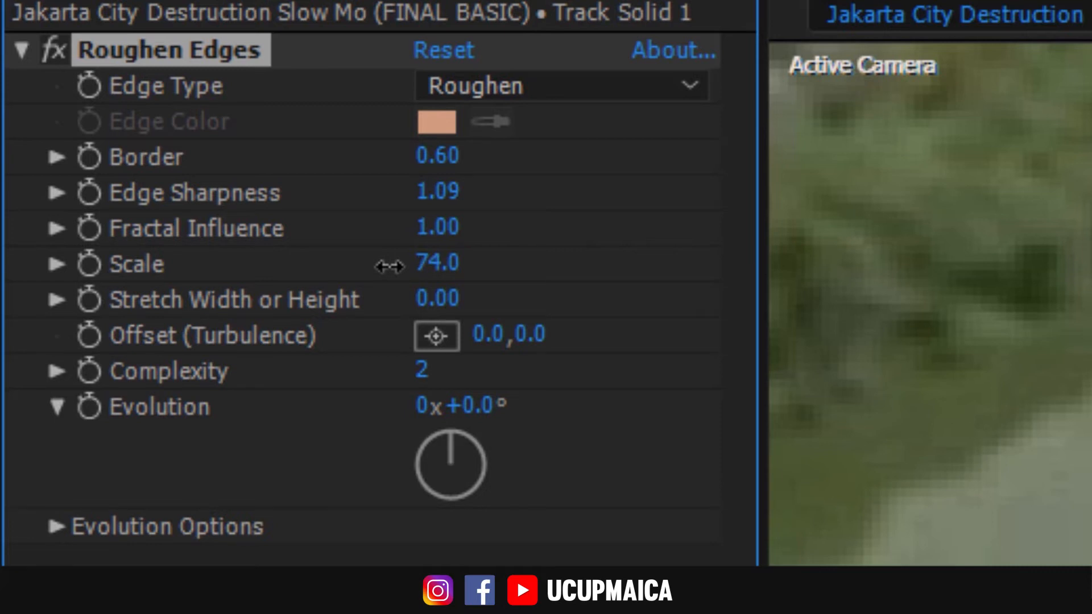
{"action": "left_click_drag", "start_coordinate": [390, 266], "coordinate": [386, 266]}
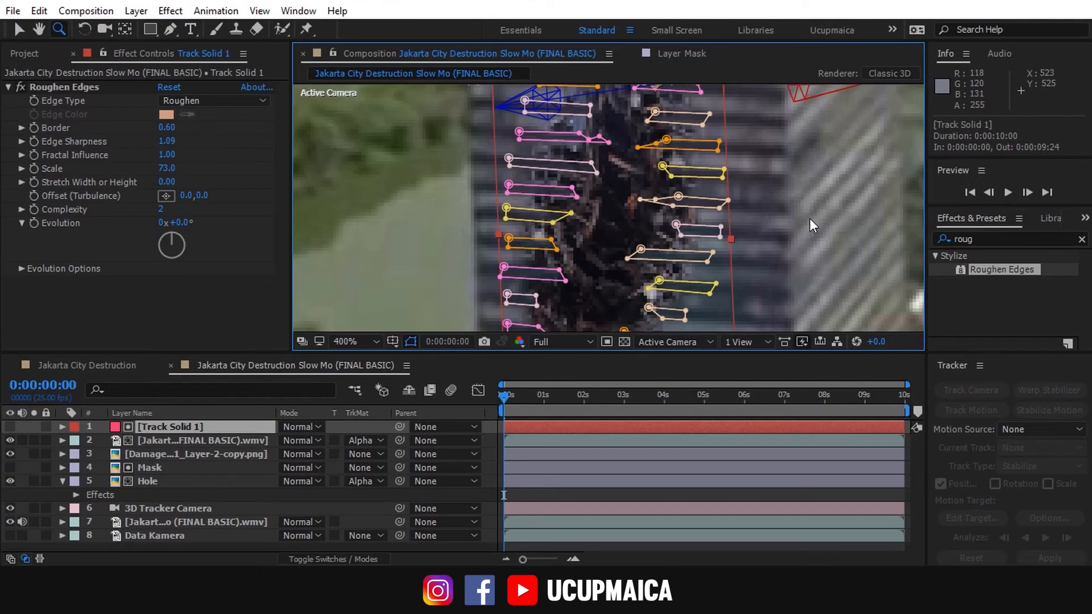
{"action": "key", "text": "v"}
{"action": "left_click", "coordinate": [811, 218]}
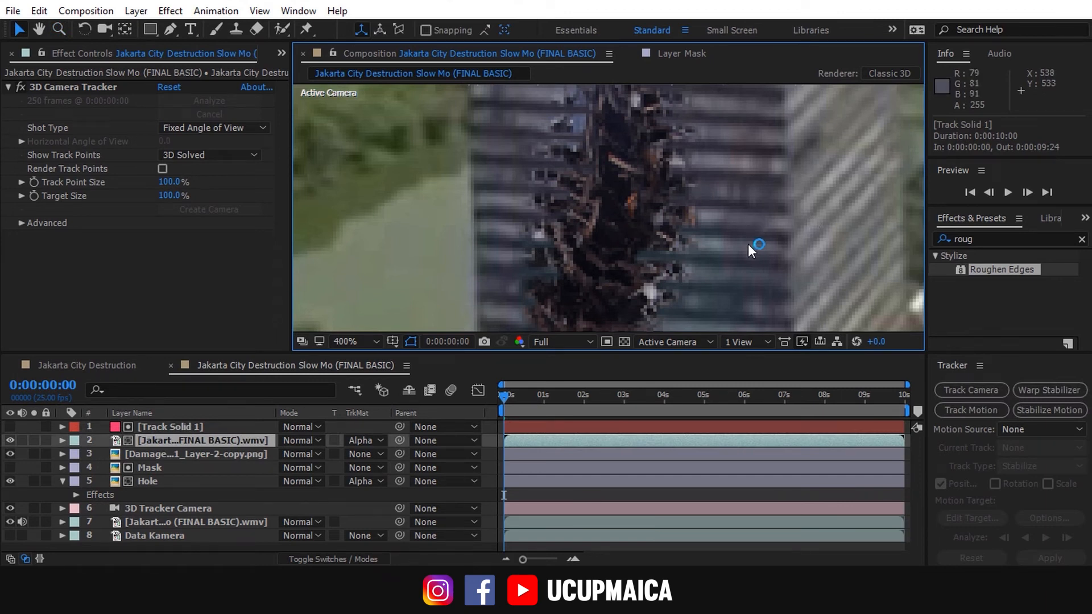
Step: Duplicate the Damage_0001_Layer-2-copy.png layer
{"action": "key", "text": "z"}
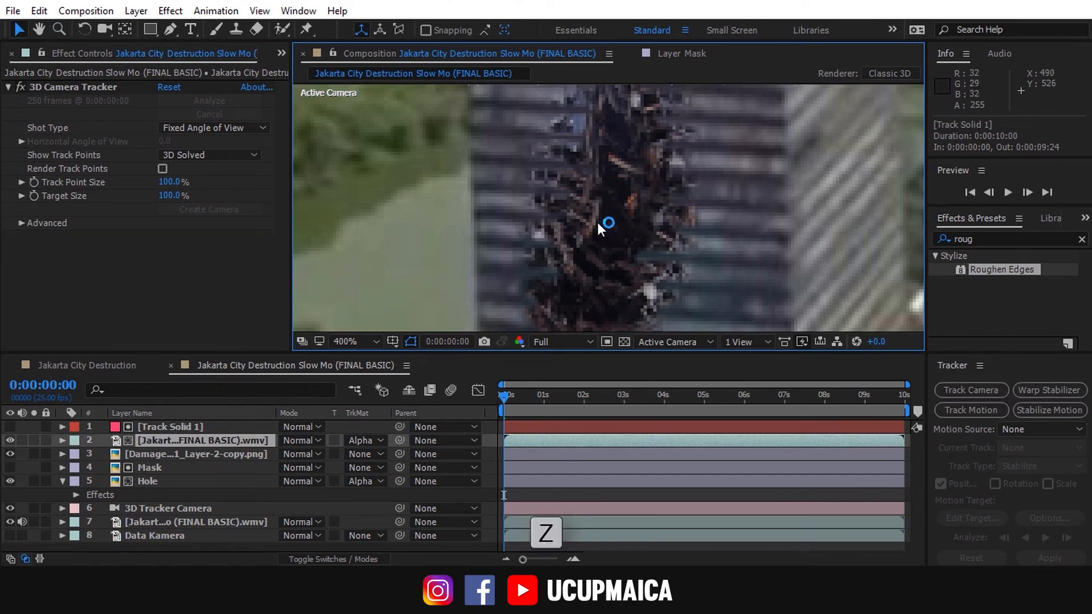
{"action": "left_click", "coordinate": [596, 220], "text": "alt"}
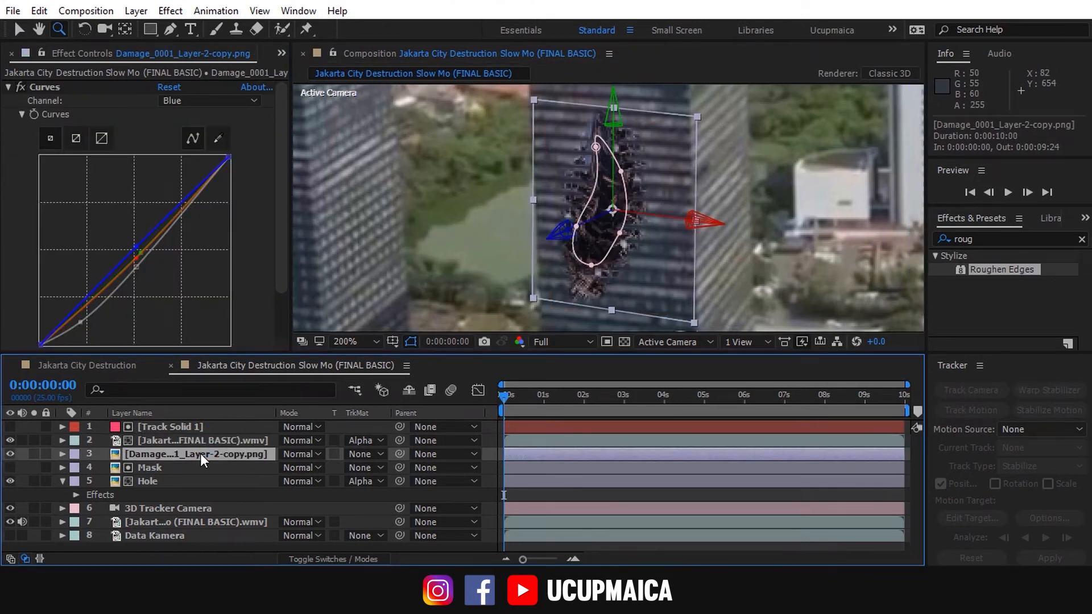
{"action": "key", "text": "ctrl+d"}
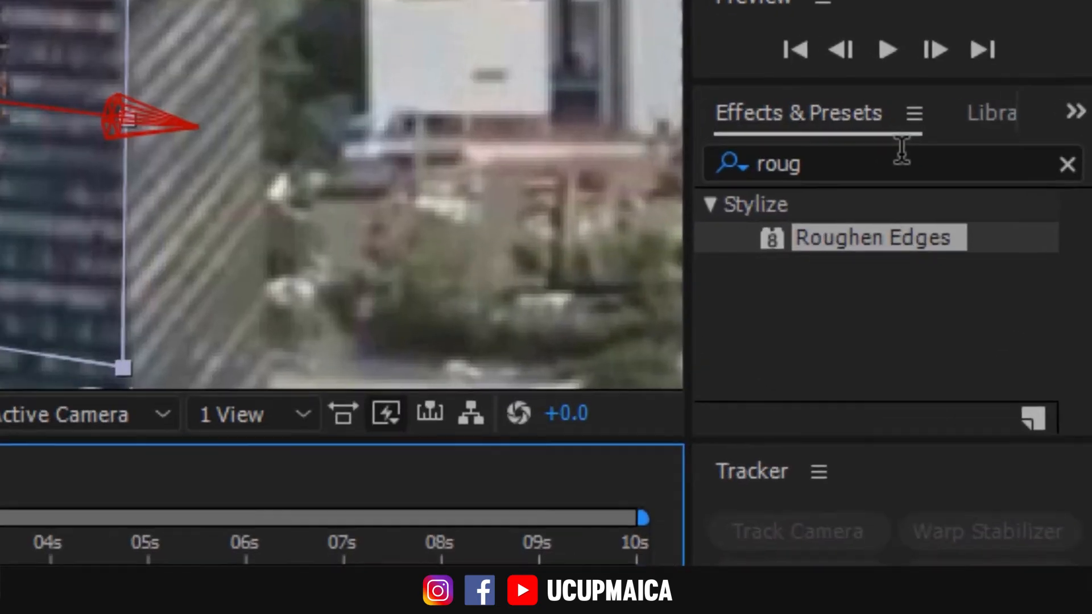
Step: Apply the Extract keying effect to the upper copy of the damage image layer
{"action": "left_click", "coordinate": [1011, 237]}
{"action": "left_click_drag", "start_coordinate": [839, 124], "coordinate": [558, 127]}
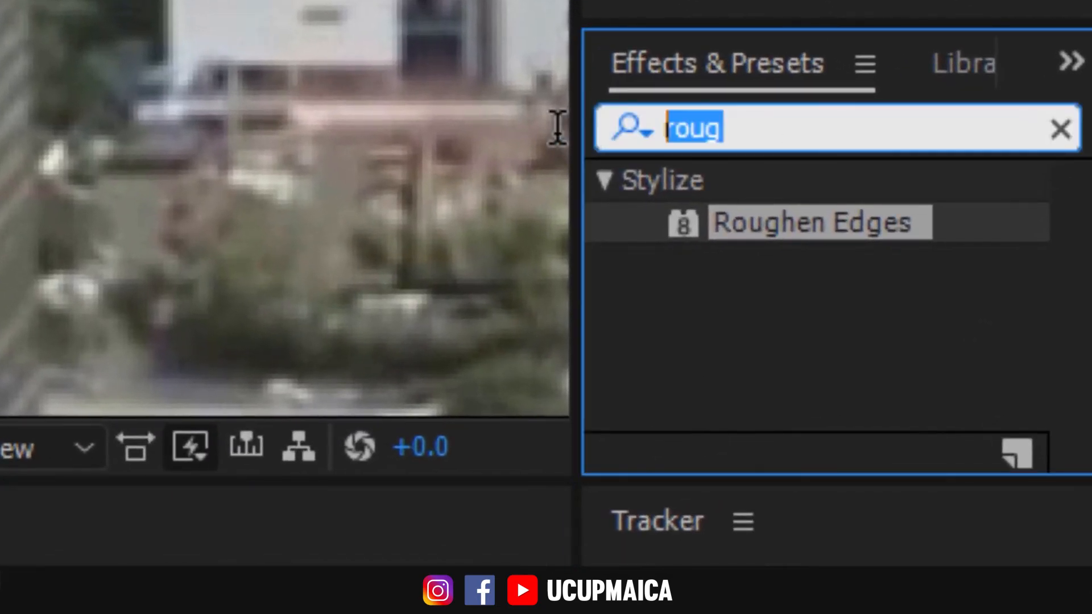
{"action": "type", "text": "extr"}
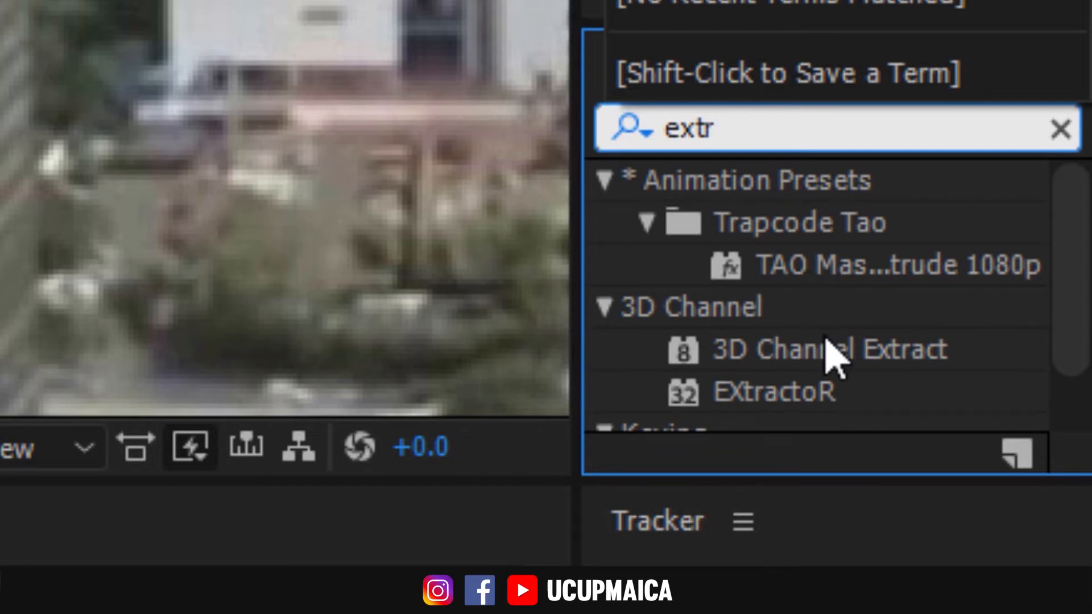
{"action": "type", "text": "a"}
{"action": "left_click_drag", "start_coordinate": [760, 350], "coordinate": [175, 456]}
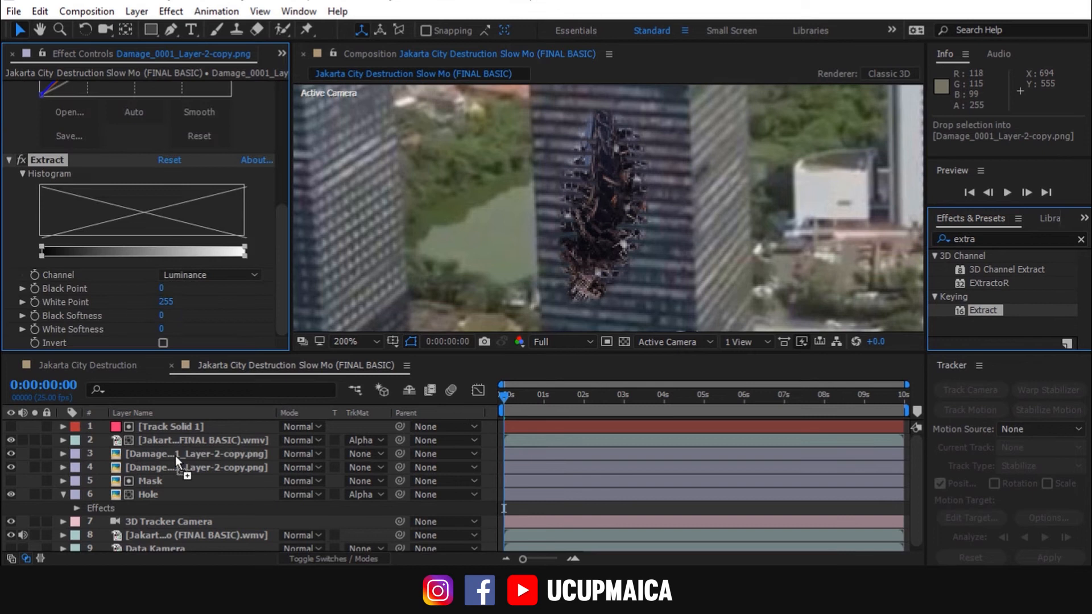
Step: Set Extract on the upper damage copy to Black Point 89 and Black Softness 20, checking it in the layer view
{"action": "double_click", "coordinate": [199, 453]}
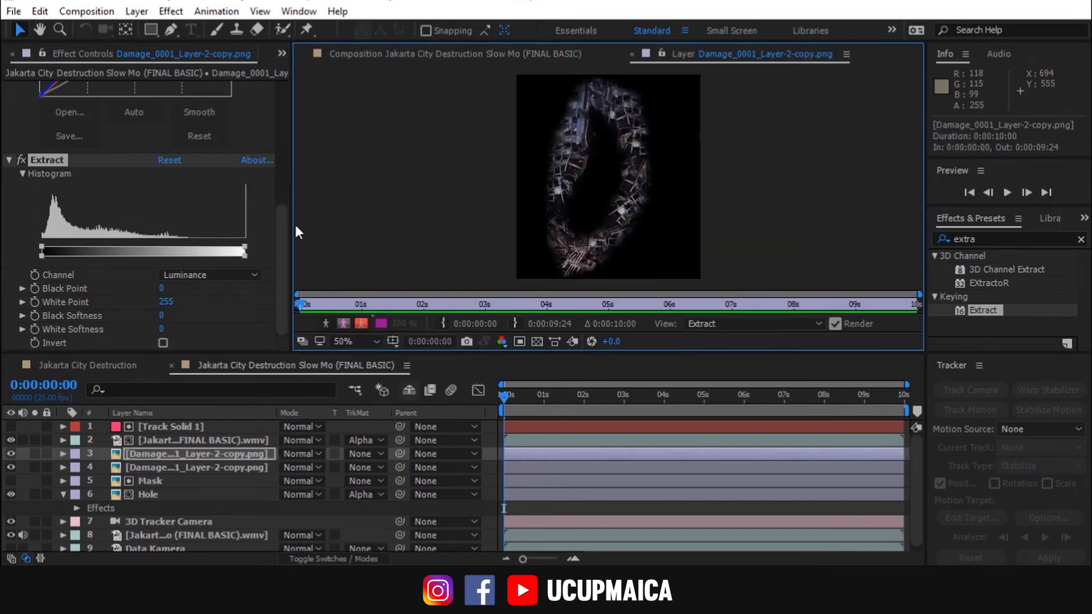
{"action": "left_click_drag", "start_coordinate": [40, 249], "coordinate": [111, 252]}
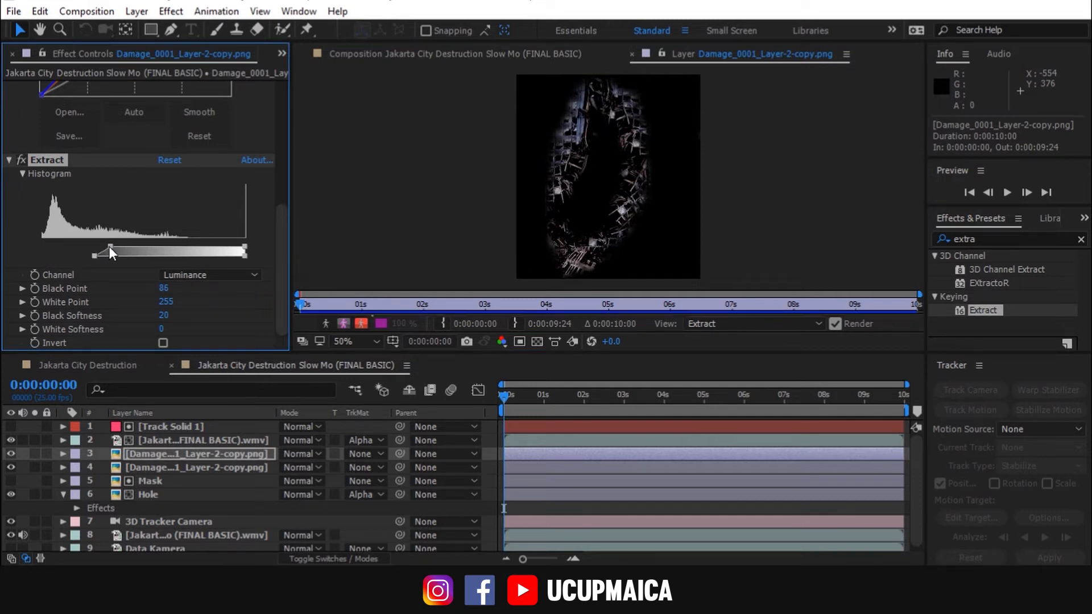
{"action": "left_click", "coordinate": [632, 55]}
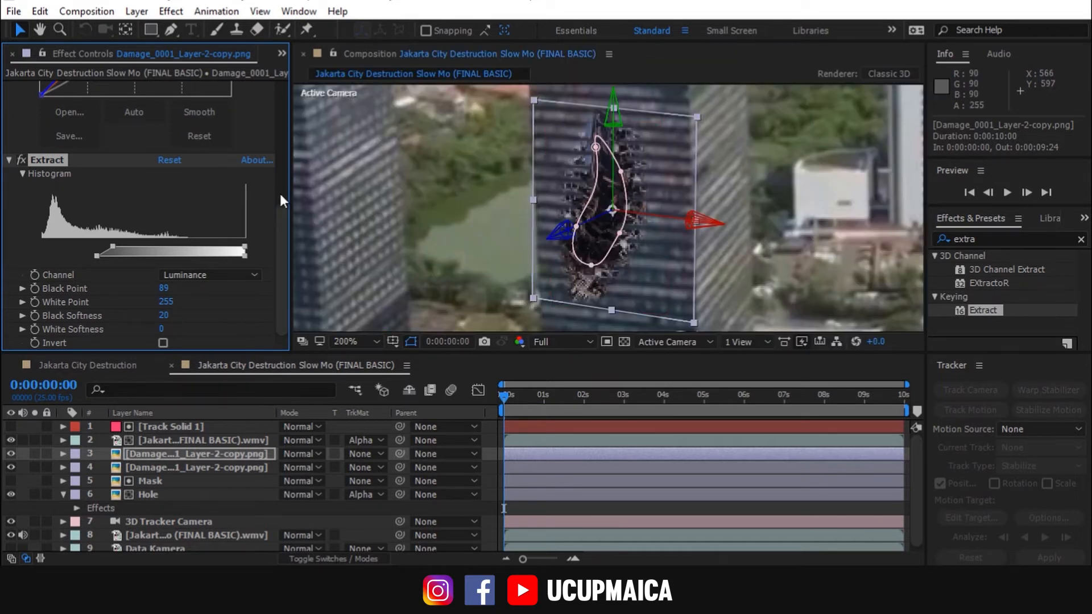
Step: Darken the upper damage copy with its RGB curve, lowering the white end, midtone and shadow points
{"action": "scroll", "coordinate": [285, 207], "scroll_direction": "up", "scroll_amount": 8}
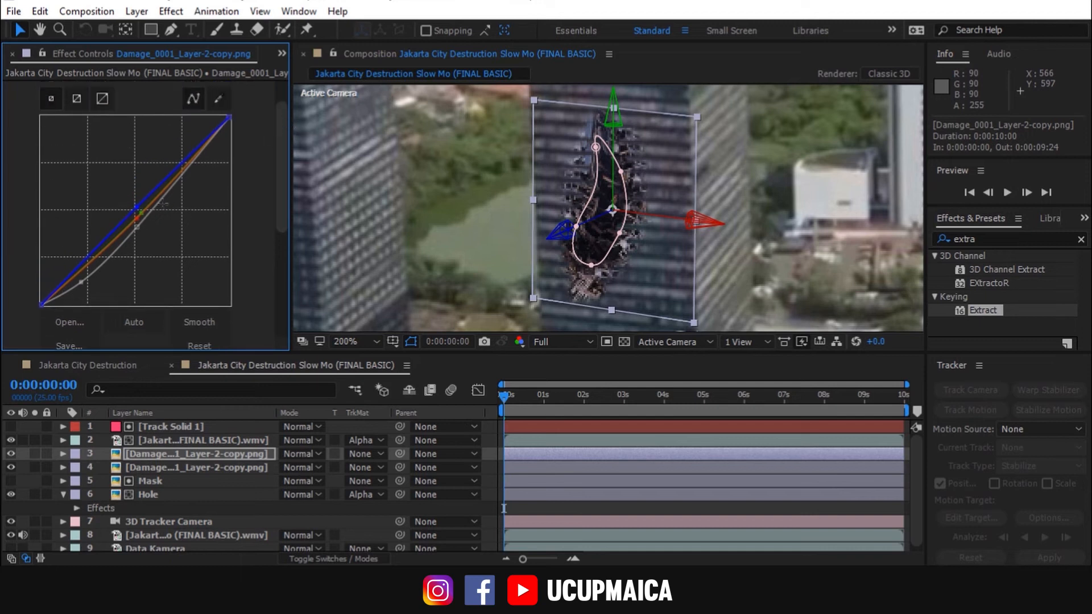
{"action": "scroll", "coordinate": [240, 143], "scroll_direction": "up", "scroll_amount": 2}
{"action": "left_click", "coordinate": [207, 99]}
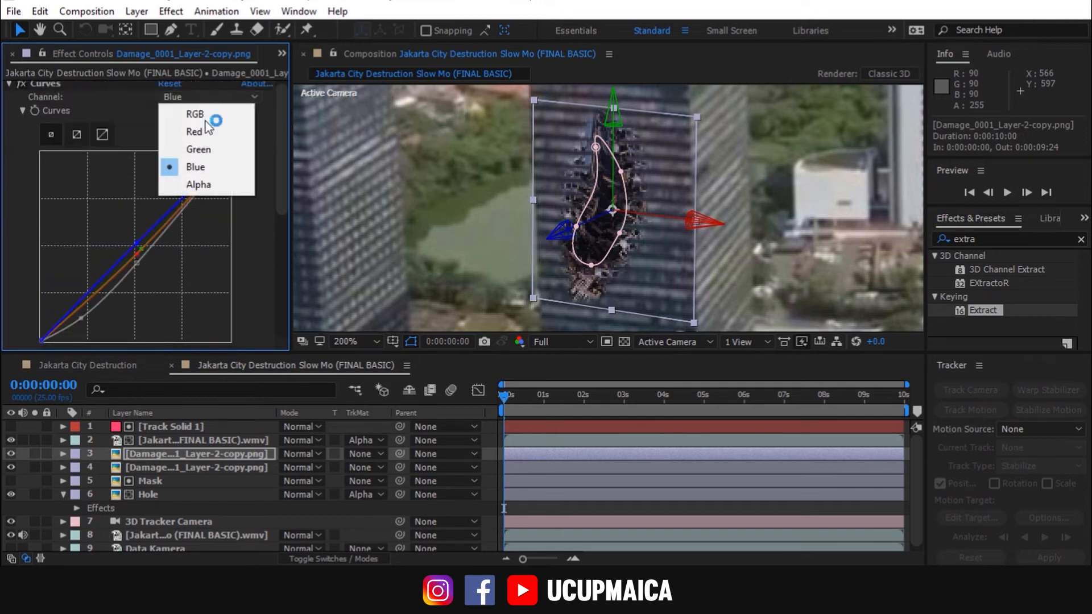
{"action": "left_click", "coordinate": [214, 110]}
{"action": "left_click_drag", "start_coordinate": [229, 154], "coordinate": [247, 209]}
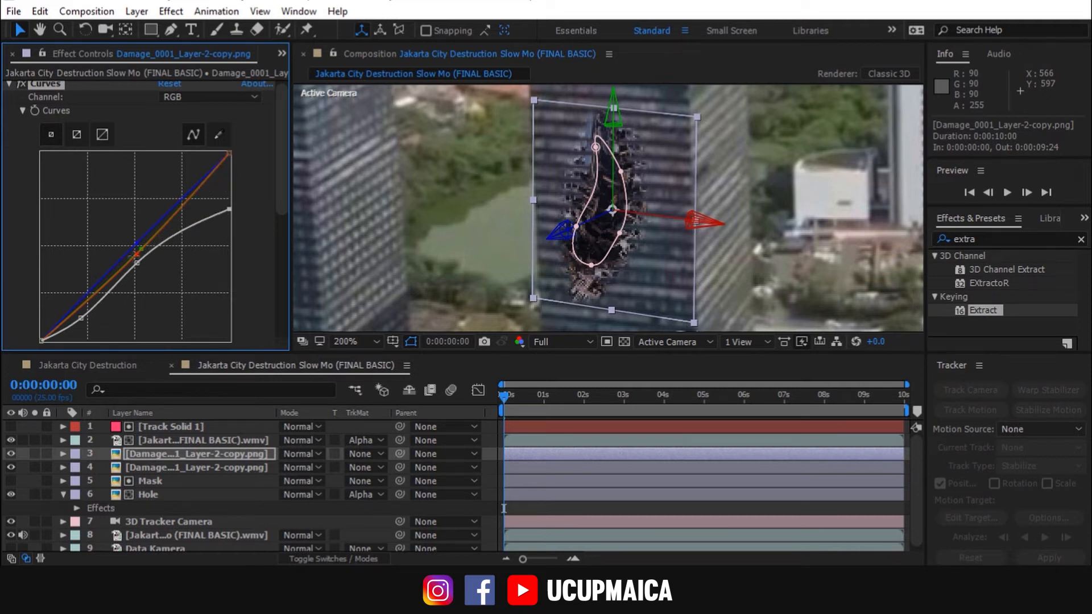
{"action": "left_click_drag", "start_coordinate": [155, 280], "coordinate": [170, 297]}
{"action": "left_click_drag", "start_coordinate": [84, 324], "coordinate": [106, 341]}
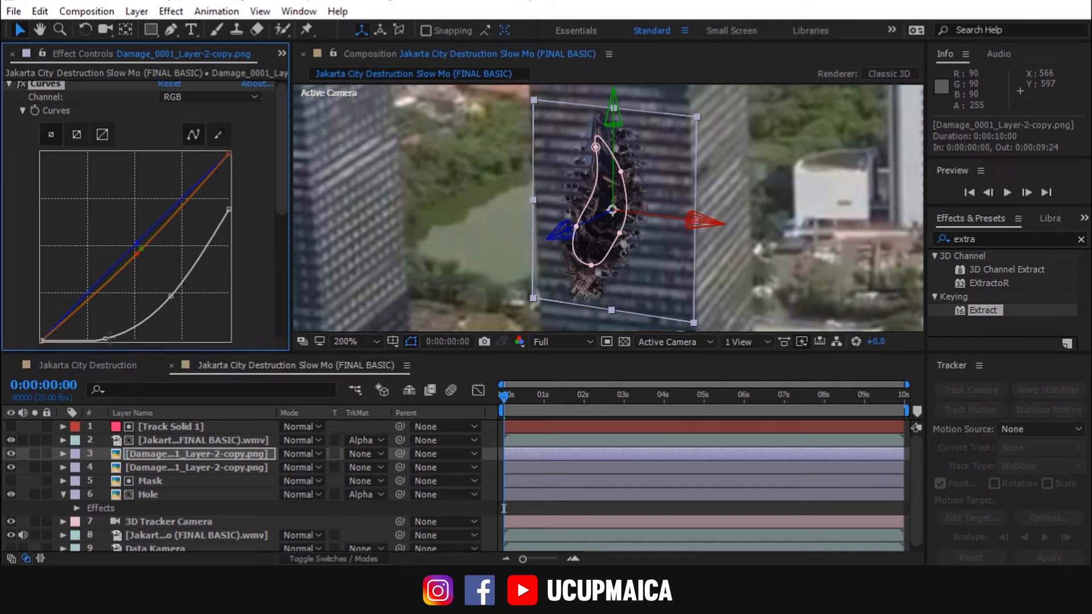
Step: Duplicate the lower damage image layer and replace the upper duplicate's source with Big_Fire_03.mov
{"action": "left_click", "coordinate": [153, 465]}
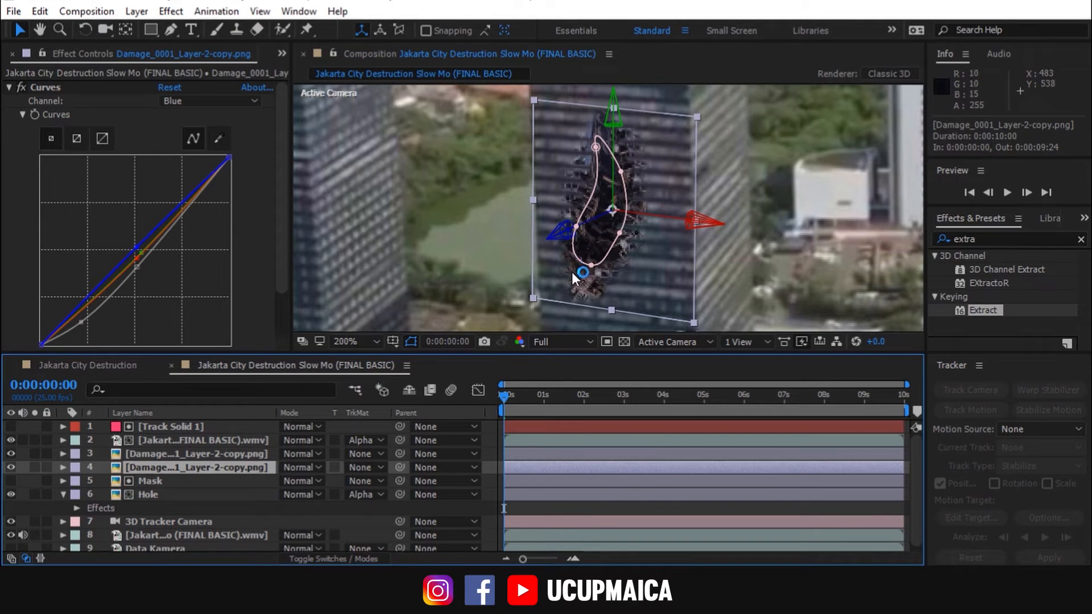
{"action": "key", "text": "ctrl+d"}
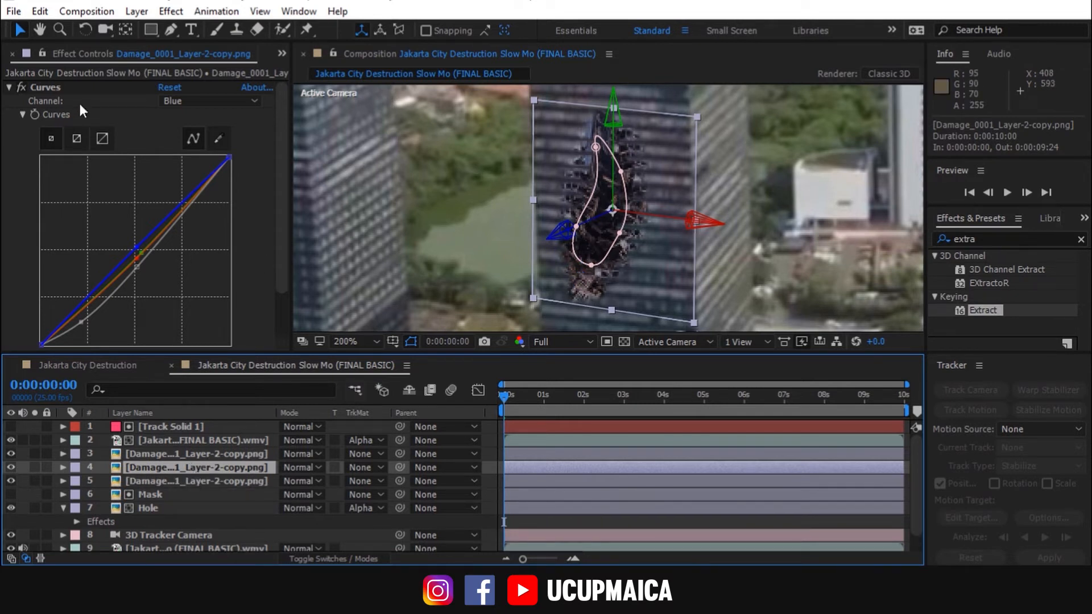
{"action": "left_click", "coordinate": [281, 54]}
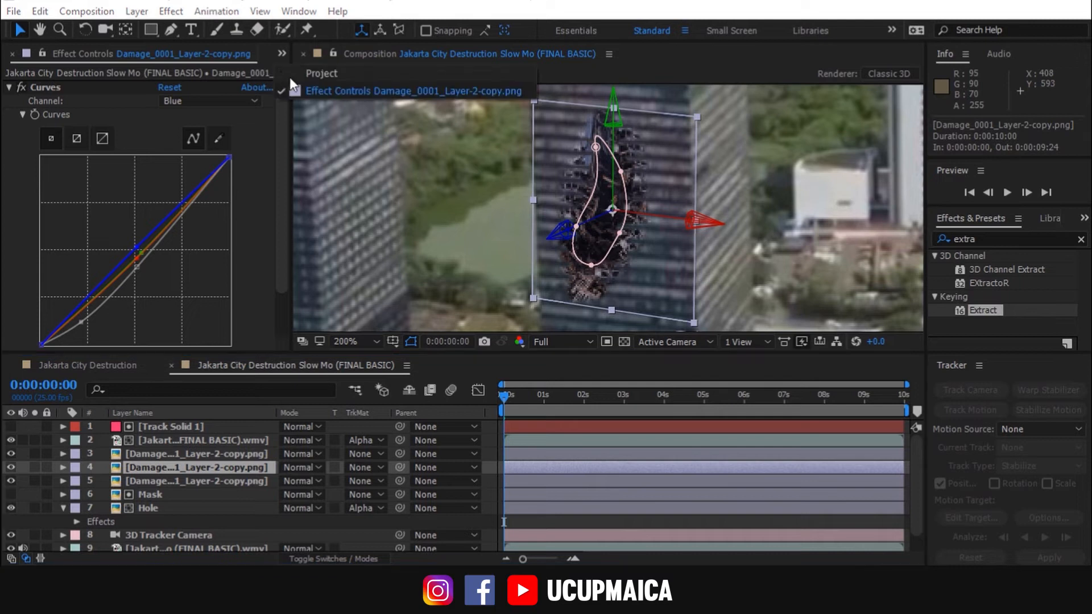
{"action": "left_click", "coordinate": [288, 74]}
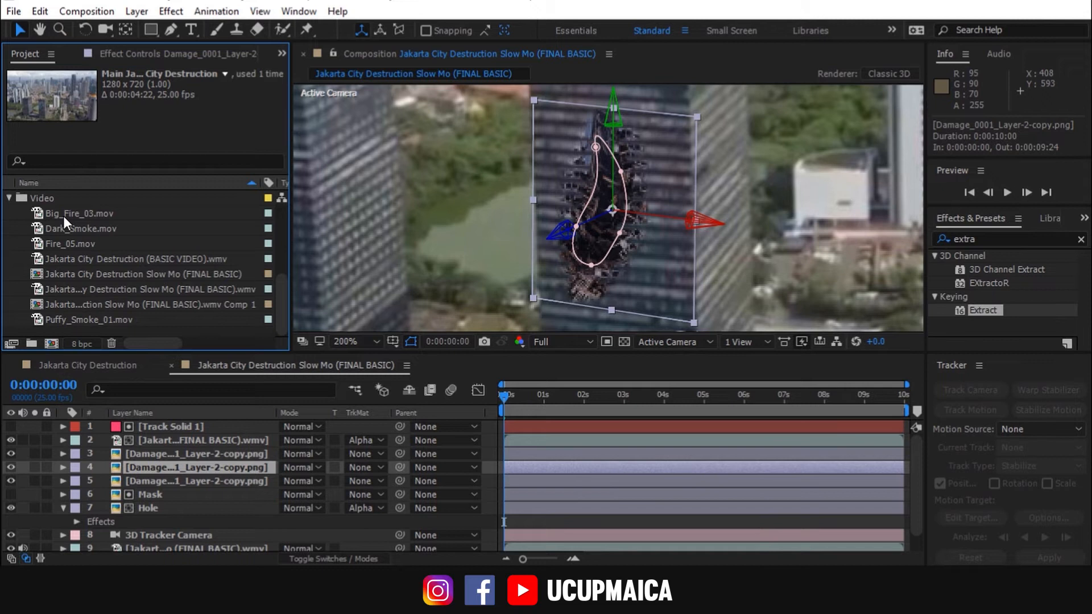
{"action": "left_click_drag", "start_coordinate": [63, 216], "coordinate": [612, 208]}
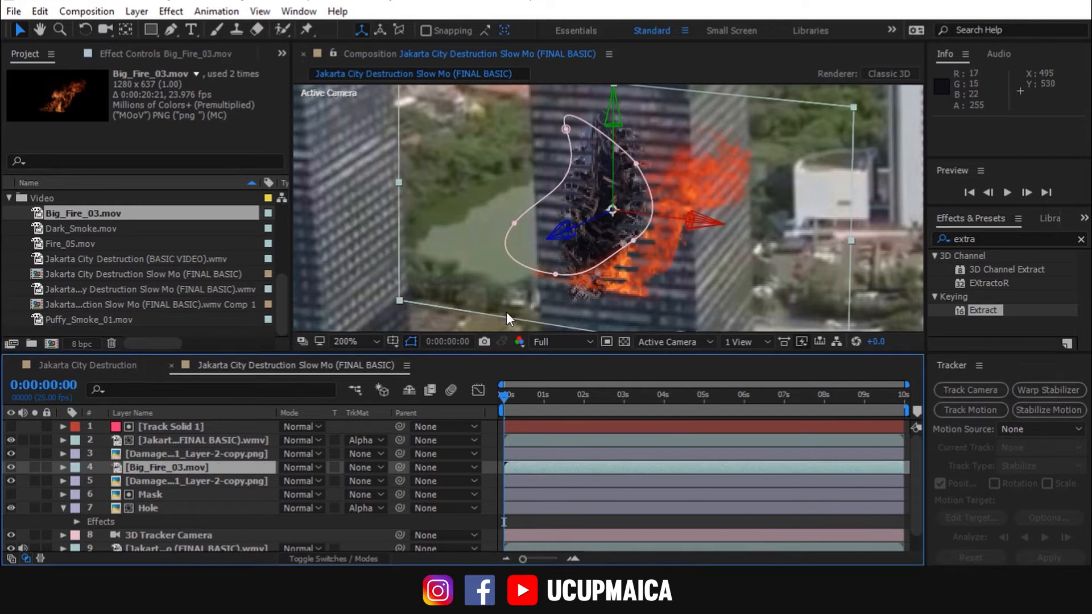
Step: Delete the inherited Mask 1 from the Big_Fire_03.mov layer
{"action": "key", "text": "m"}
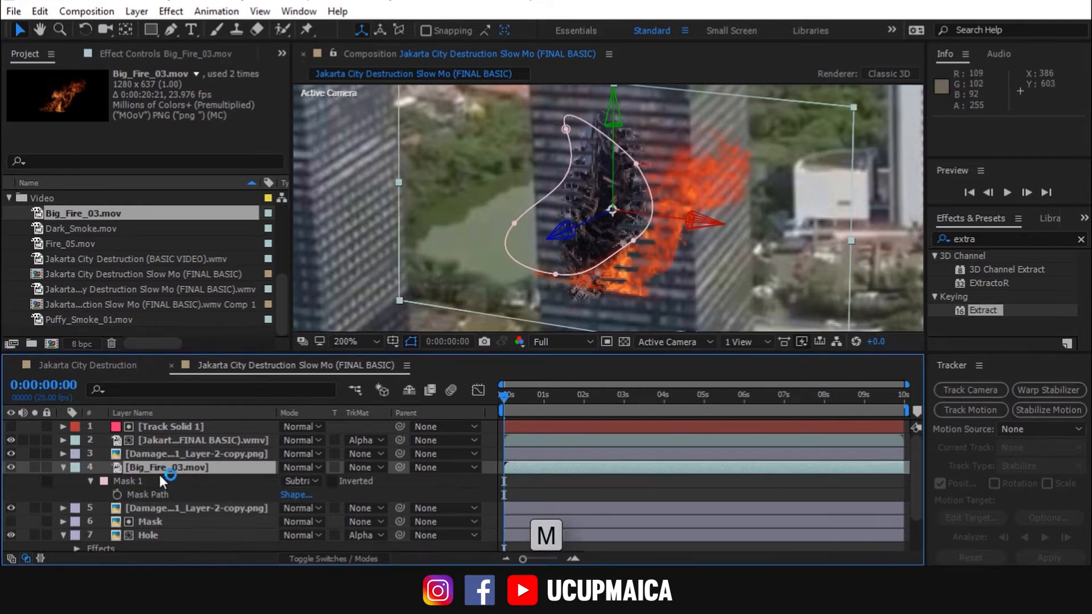
{"action": "left_click", "coordinate": [142, 482]}
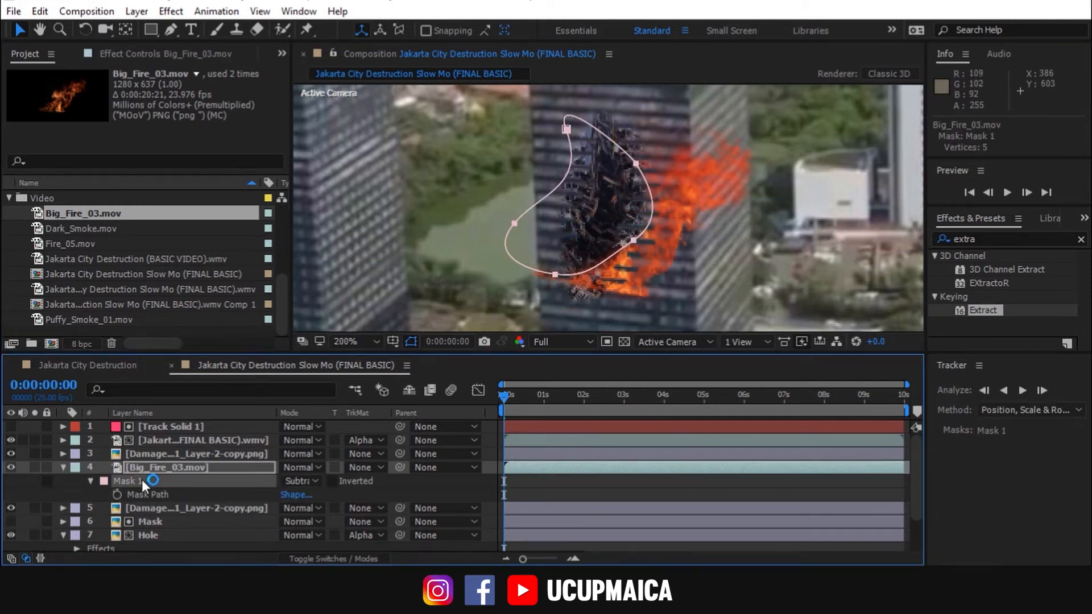
{"action": "key", "text": "Delete"}
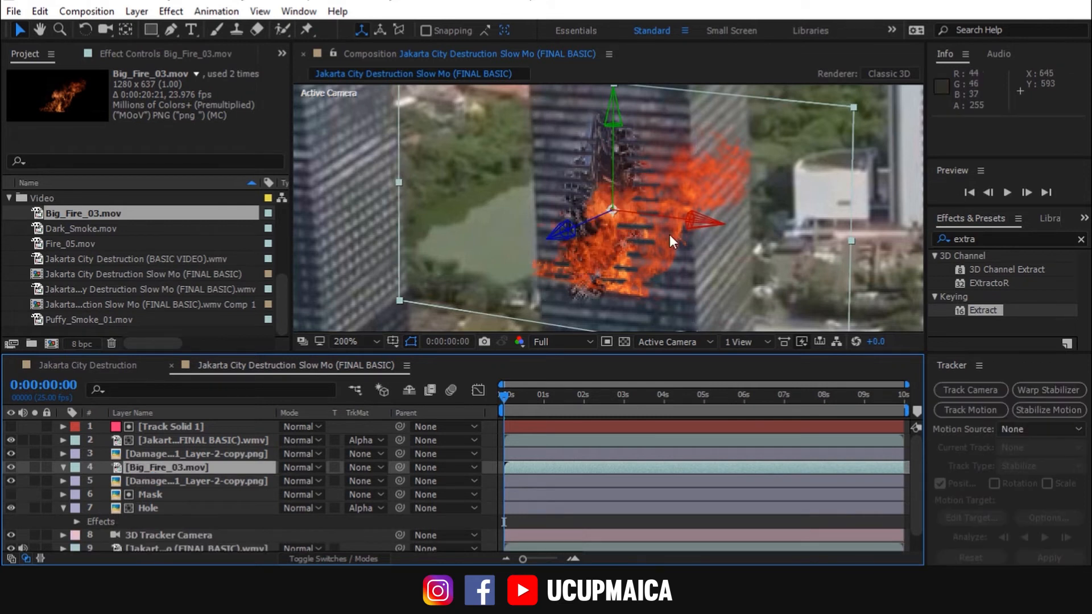
Step: Move the Big_Fire_03.mov layer to about -8.2, 12.1, -20.0 inside the damage and scale it to 3.0%
{"action": "left_click_drag", "start_coordinate": [673, 216], "coordinate": [656, 219]}
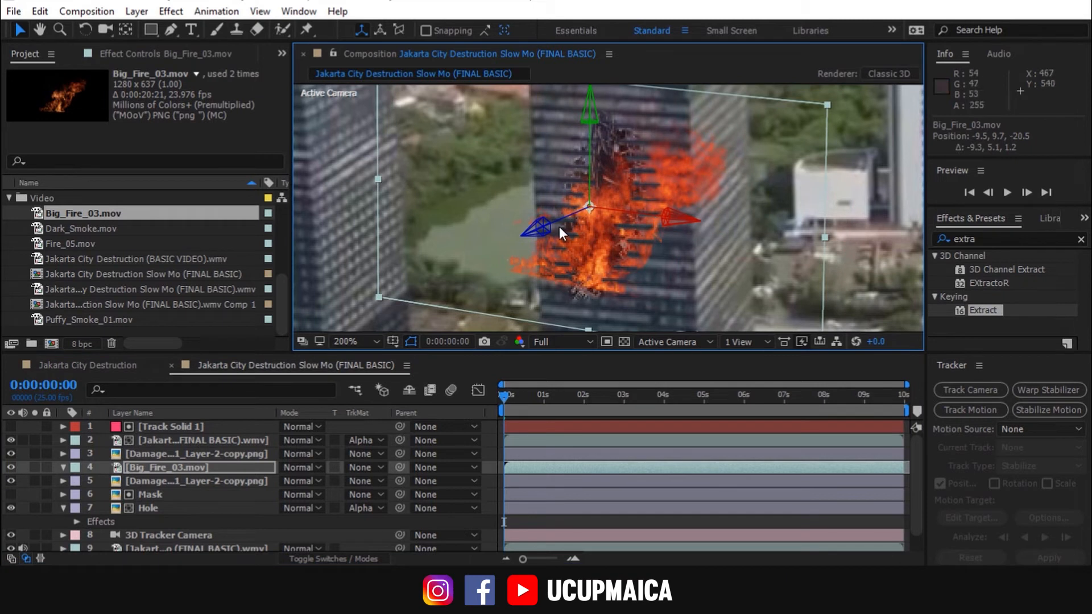
{"action": "left_click_drag", "start_coordinate": [566, 227], "coordinate": [575, 251]}
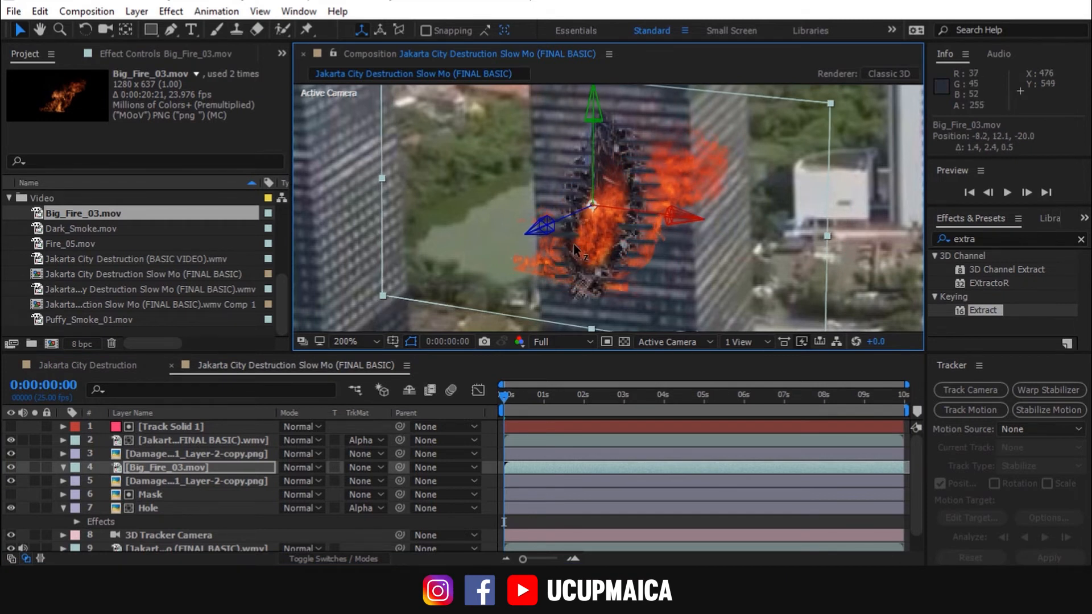
{"action": "left_click", "coordinate": [229, 466]}
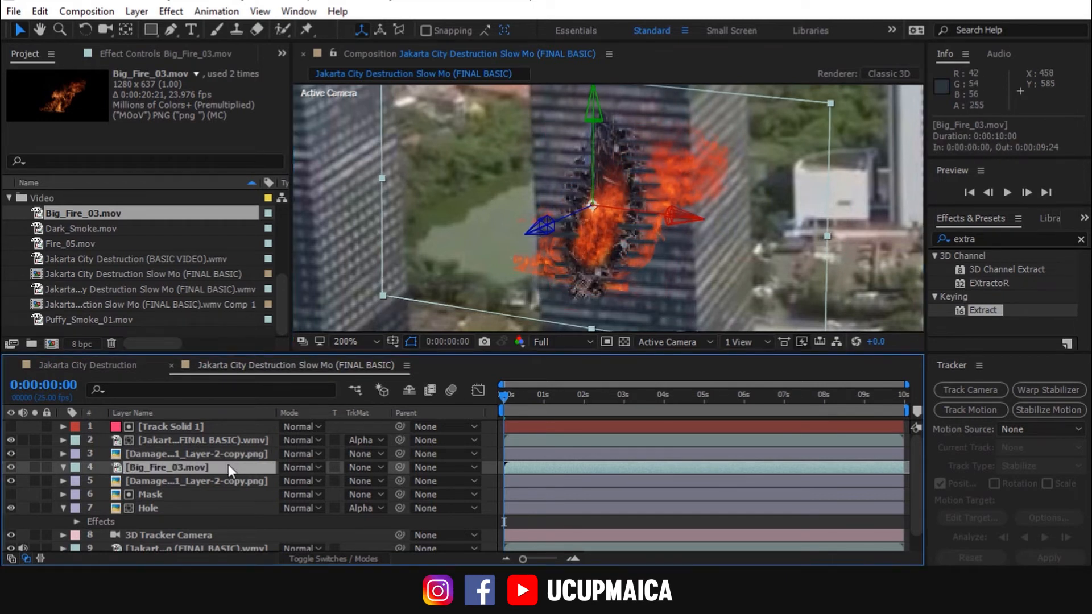
{"action": "key", "text": "s"}
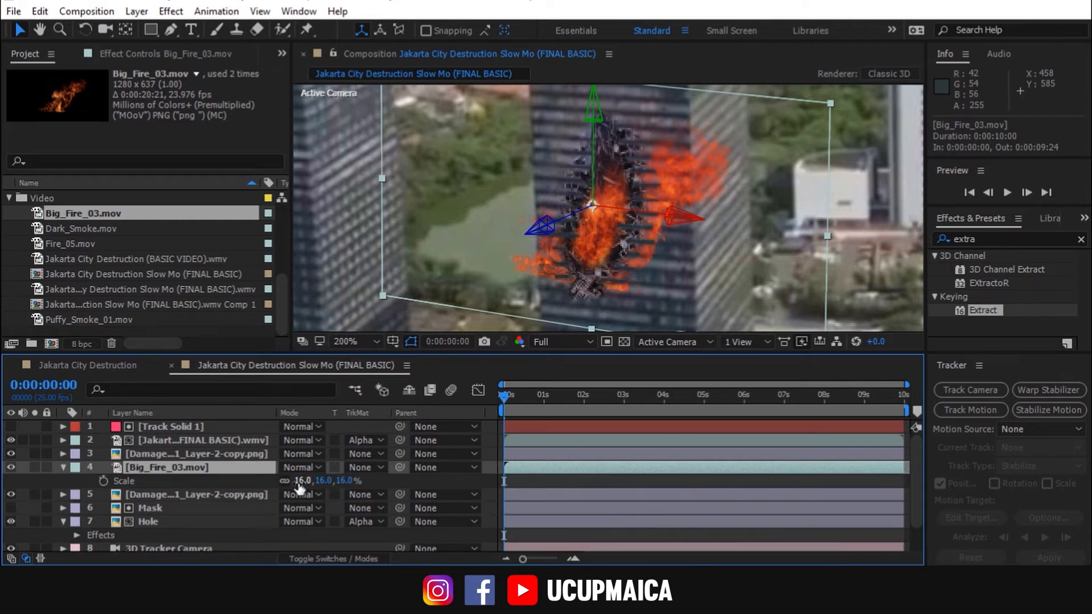
{"action": "left_click_drag", "start_coordinate": [292, 482], "coordinate": [294, 482]}
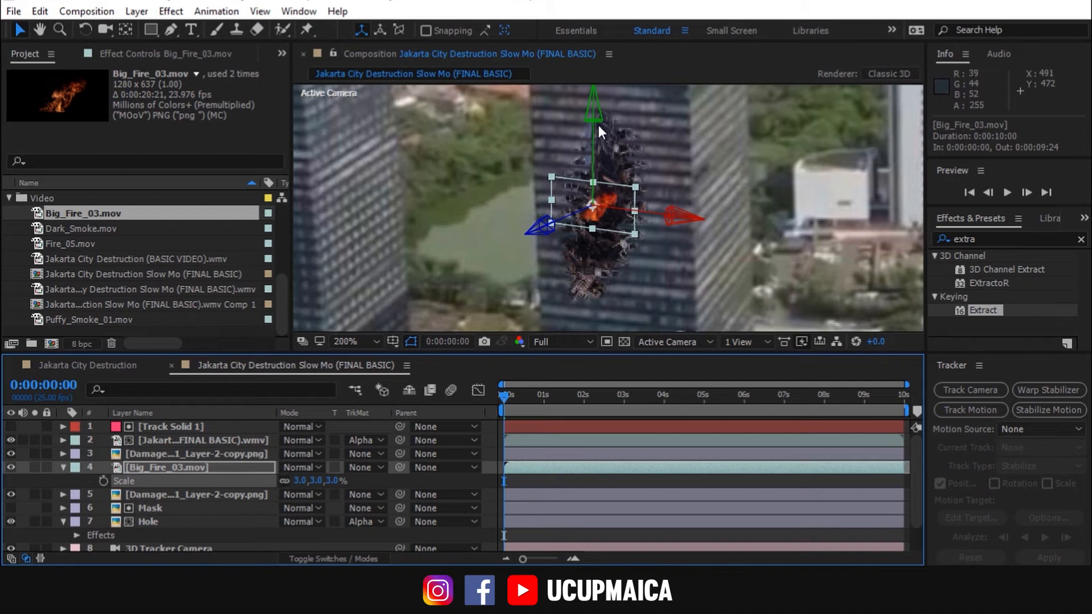
Step: Move the Big_Fire_03.mov layer down into the lower part of the damage, at about -4.3, 13.7, -39.1
{"action": "left_click_drag", "start_coordinate": [592, 131], "coordinate": [594, 182]}
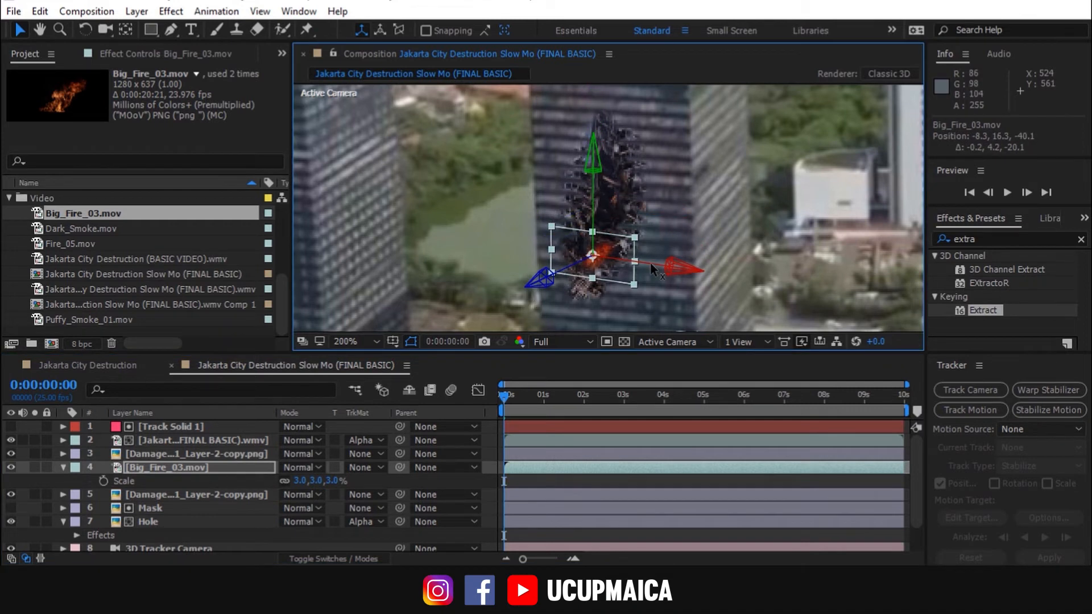
{"action": "left_click_drag", "start_coordinate": [646, 262], "coordinate": [664, 268]}
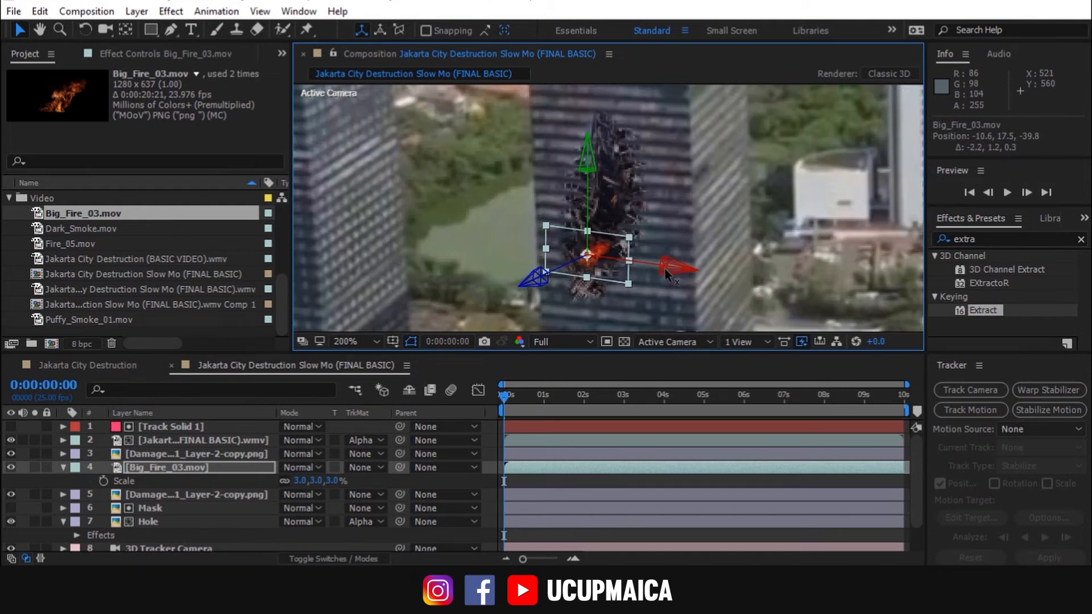
{"action": "left_click_drag", "start_coordinate": [602, 207], "coordinate": [602, 204]}
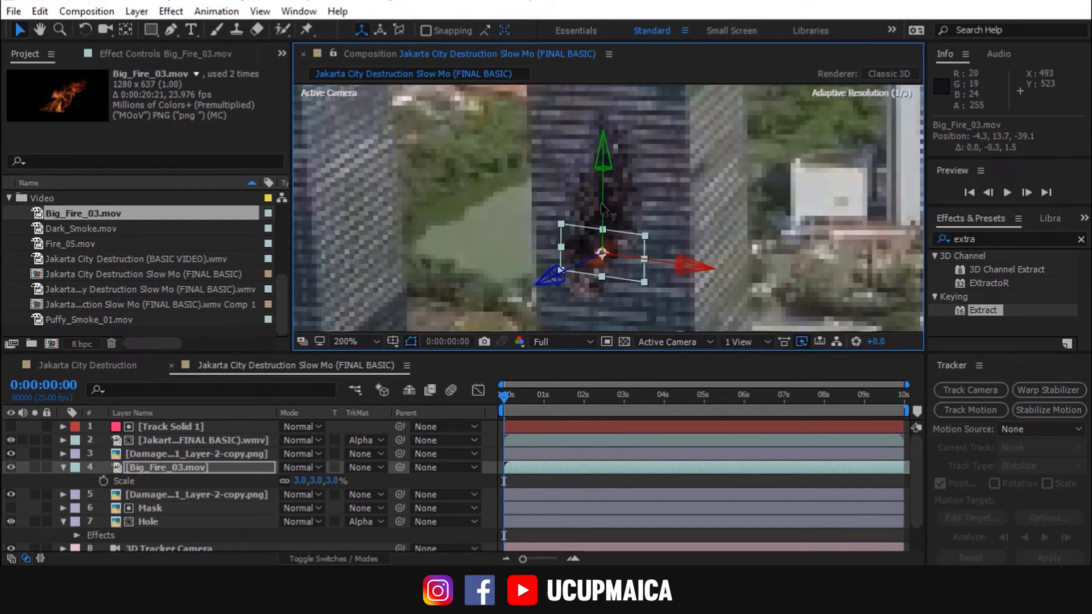
{"action": "left_click", "coordinate": [754, 248]}
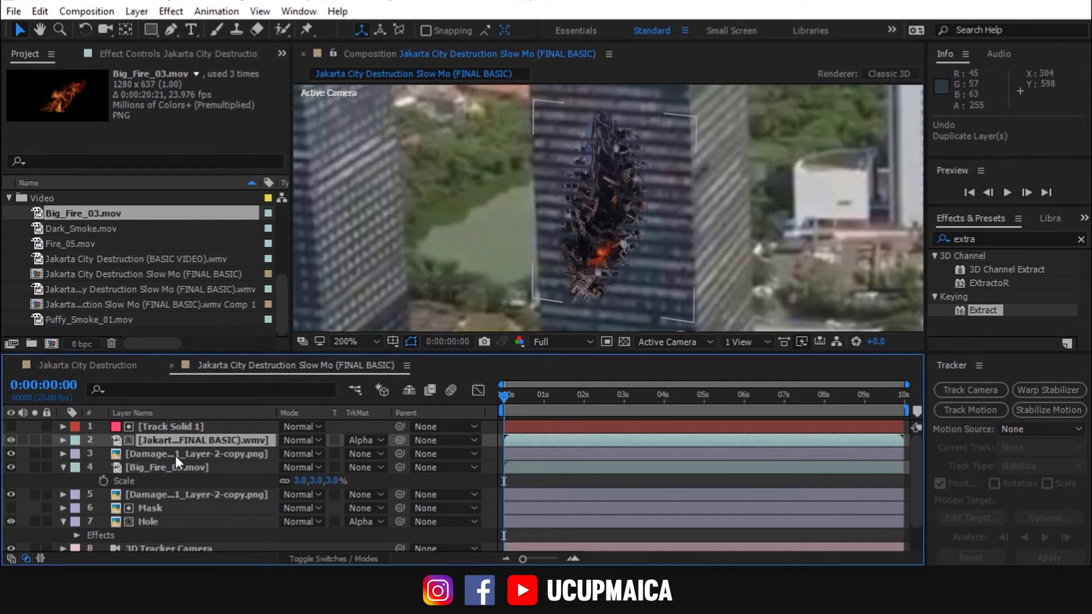
Step: Duplicate the Big_Fire_03.mov layer and rotate the copy about -16.4° around Z, to an orientation near 281.5°, 29.5°, 344.1°
{"action": "left_click", "coordinate": [175, 465]}
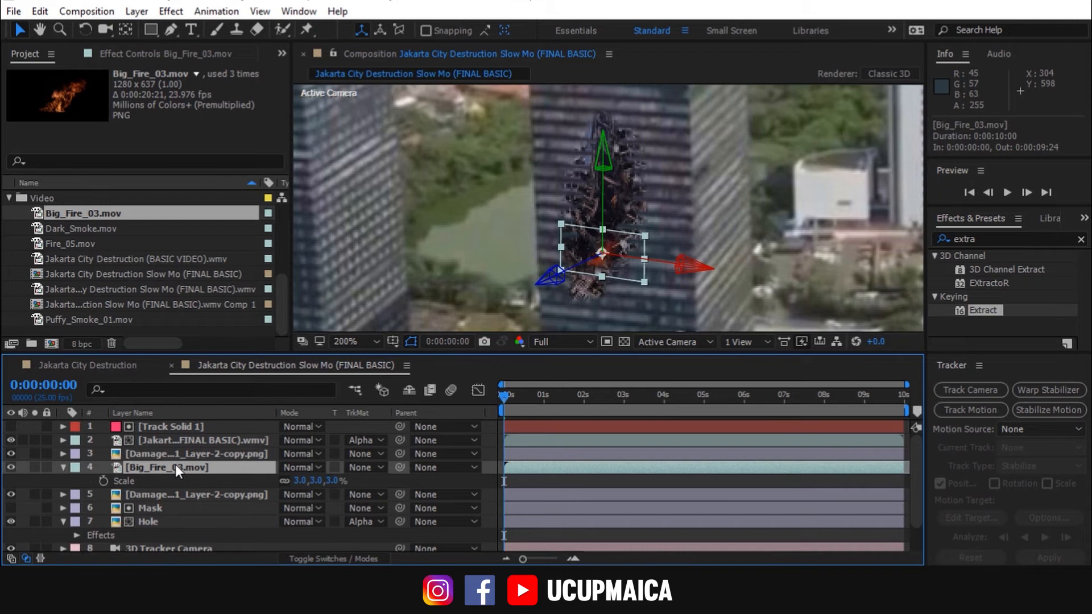
{"action": "key", "text": "ctrl+d"}
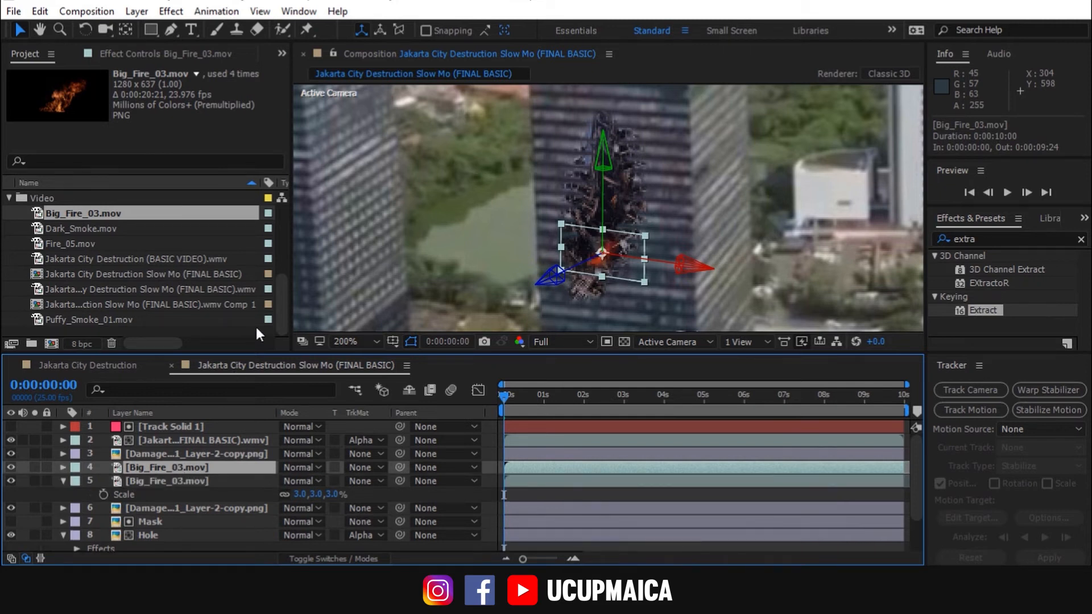
{"action": "left_click", "coordinate": [85, 30]}
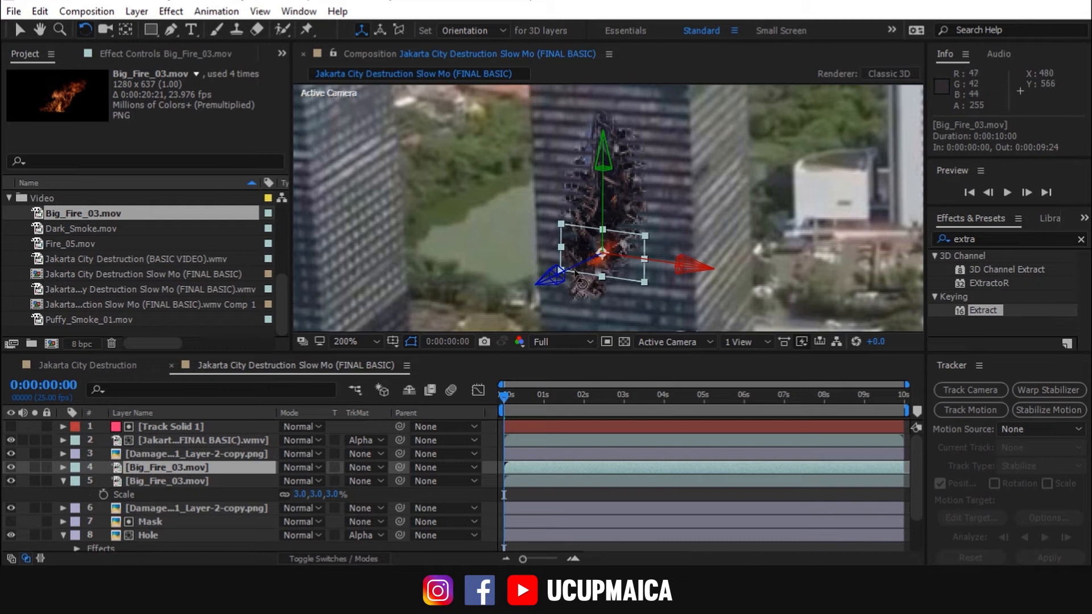
{"action": "left_click_drag", "start_coordinate": [579, 266], "coordinate": [599, 259]}
{"action": "key", "text": "v"}
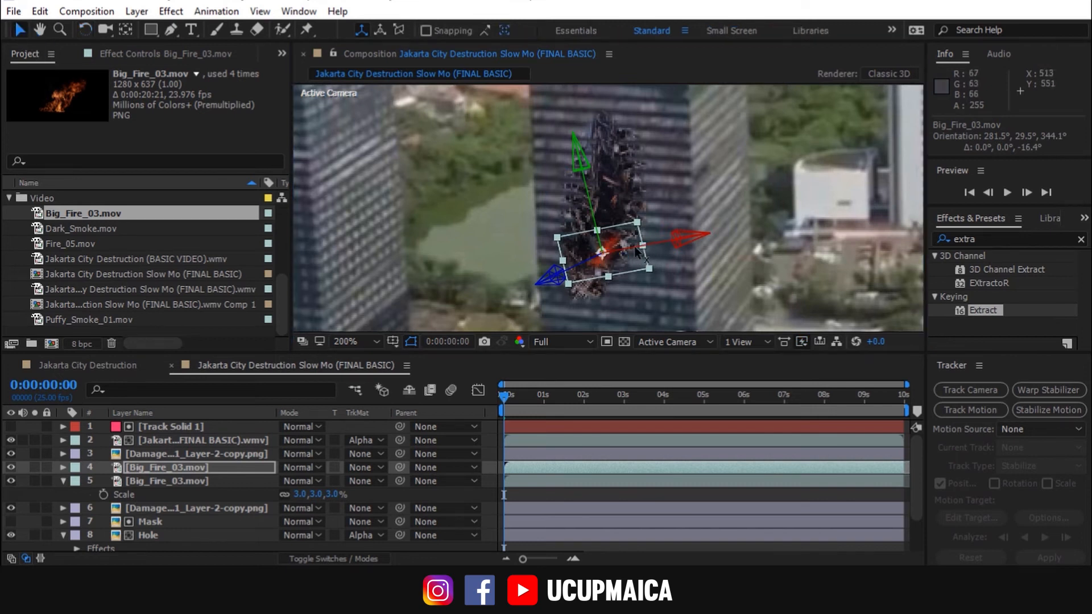
Step: Move the rotated fire copy to about -2.1, 11.8, -35.8 and check the burning hole against the whole tower
{"action": "left_click_drag", "start_coordinate": [663, 240], "coordinate": [646, 246]}
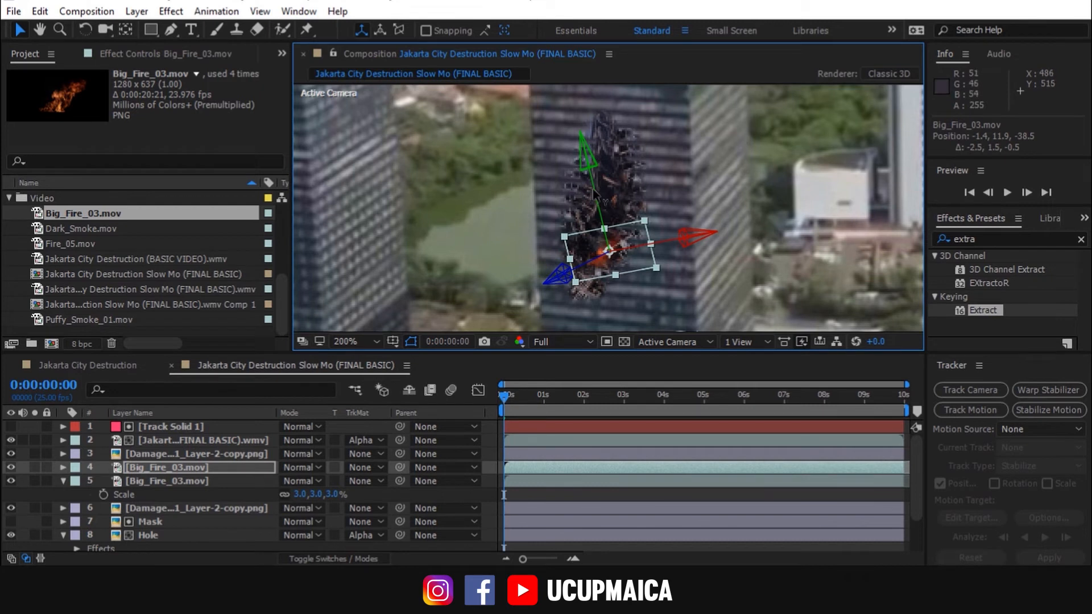
{"action": "left_click_drag", "start_coordinate": [593, 194], "coordinate": [591, 189]}
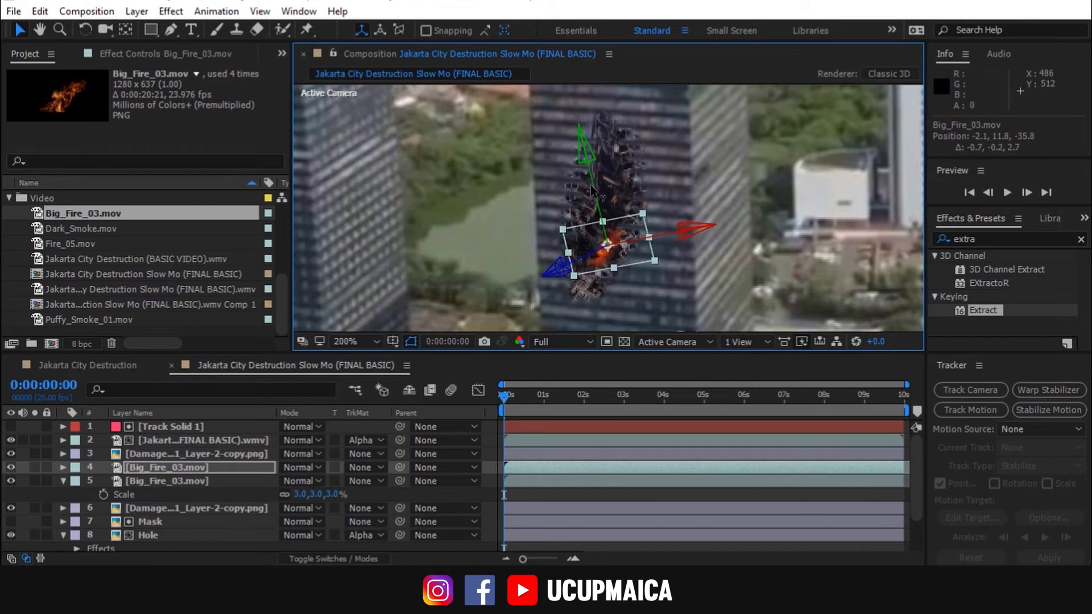
{"action": "left_click", "coordinate": [770, 272]}
{"action": "key", "text": "z"}
{"action": "left_click", "coordinate": [644, 183], "text": "alt"}
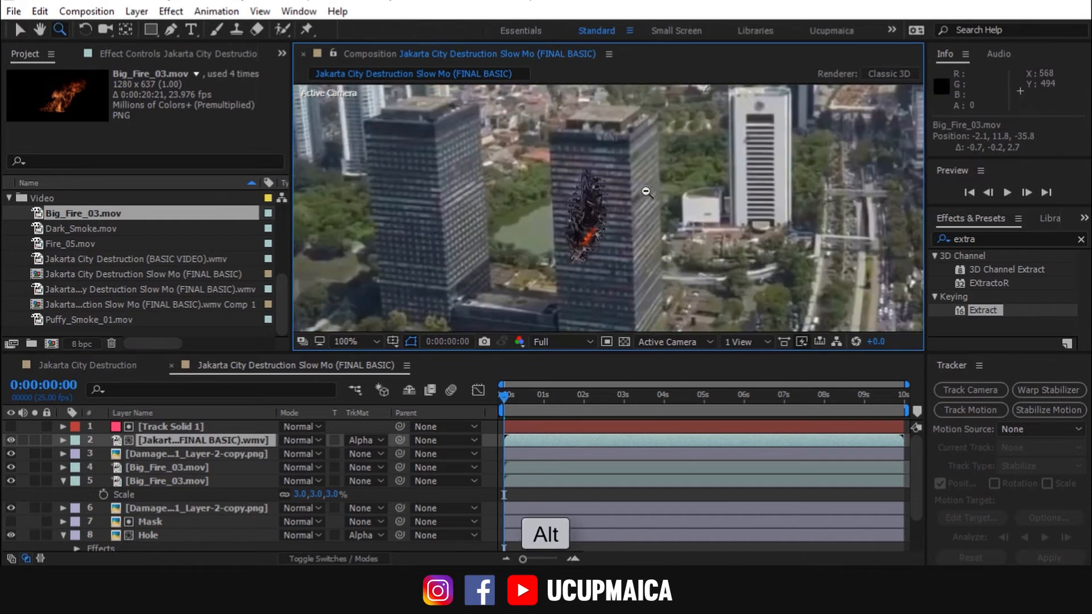
{"action": "left_click", "coordinate": [645, 183], "text": "alt"}
{"action": "key", "text": "z"}
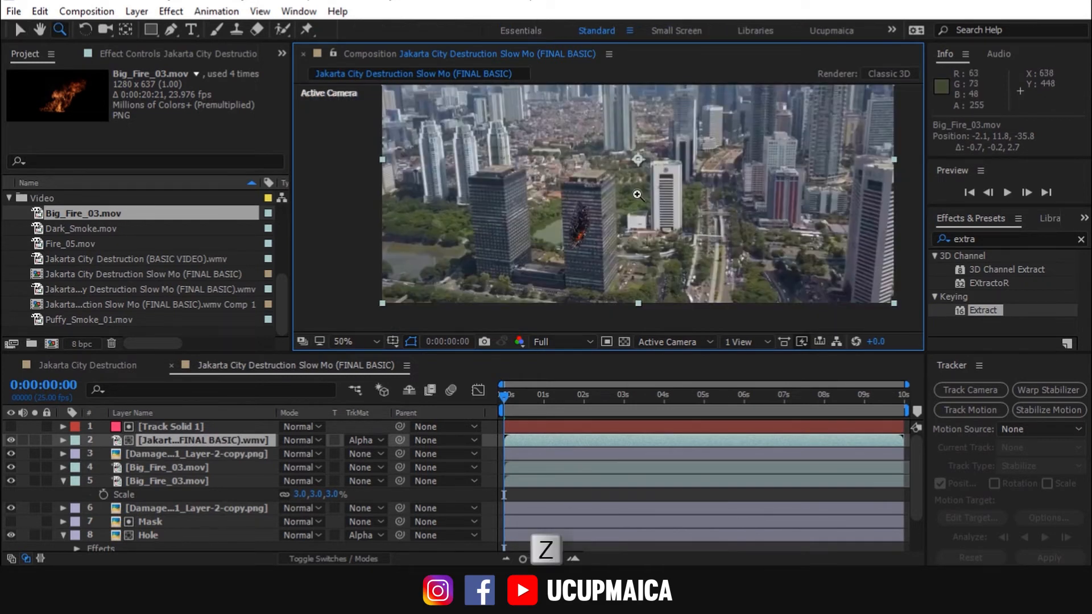
{"action": "left_click", "coordinate": [637, 195]}
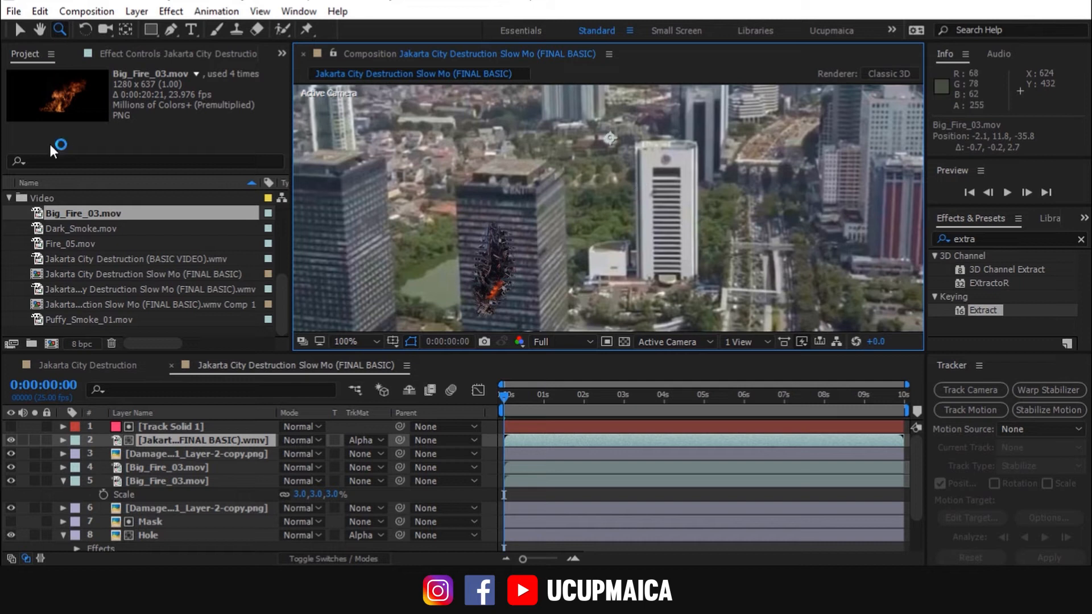
{"action": "key", "text": "v"}
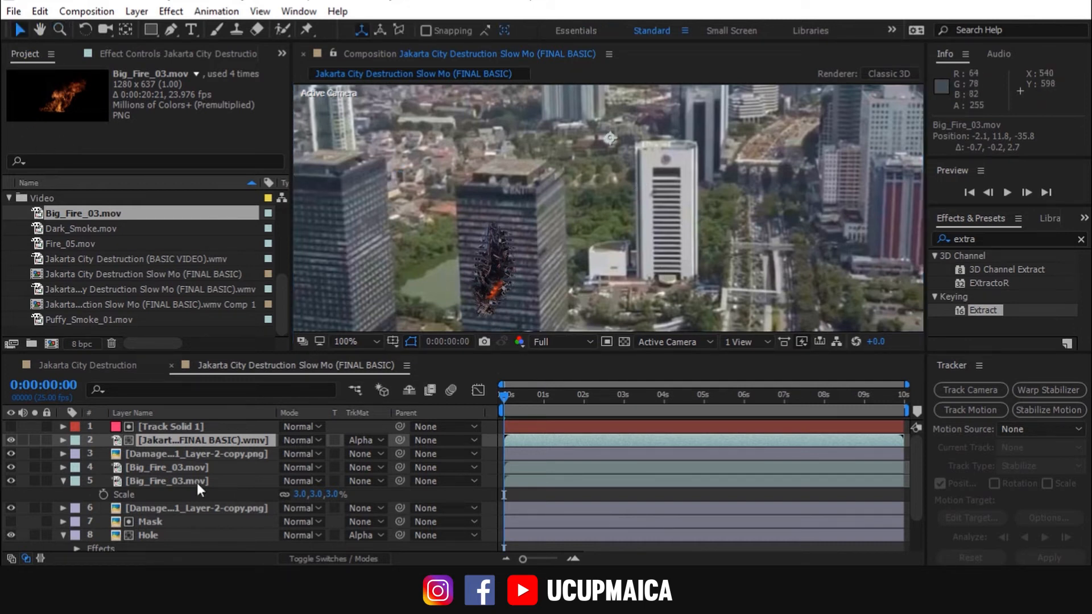
Step: Create a null from the 3D Camera Tracker point at the damaged tower's roof edge, using the base Jakarta footage layer
{"action": "scroll", "coordinate": [190, 510], "scroll_direction": "down", "scroll_amount": 1}
{"action": "left_click", "coordinate": [180, 537]}
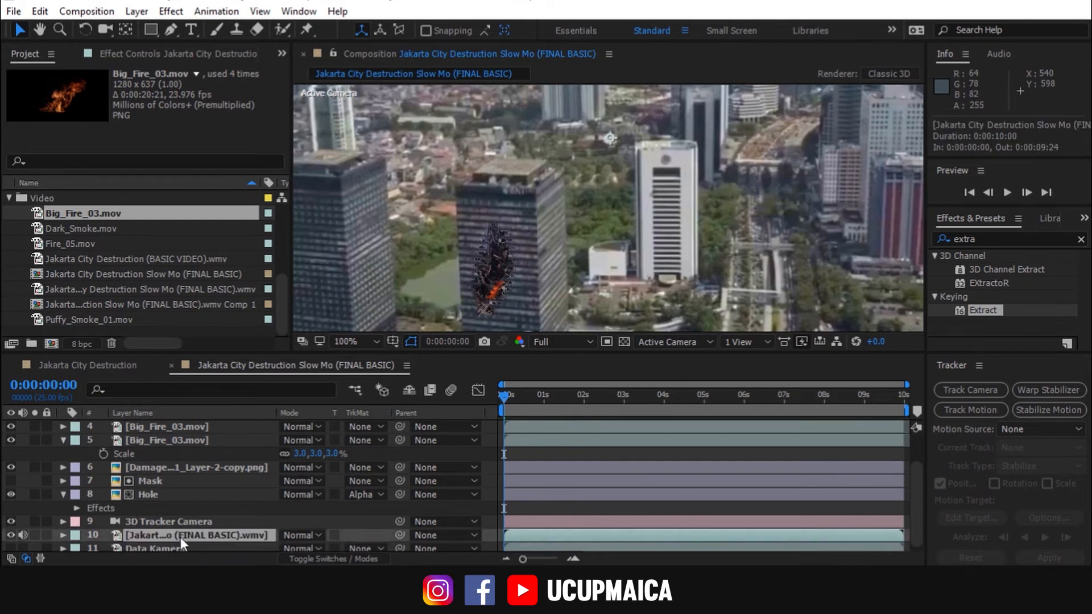
{"action": "left_click", "coordinate": [134, 51]}
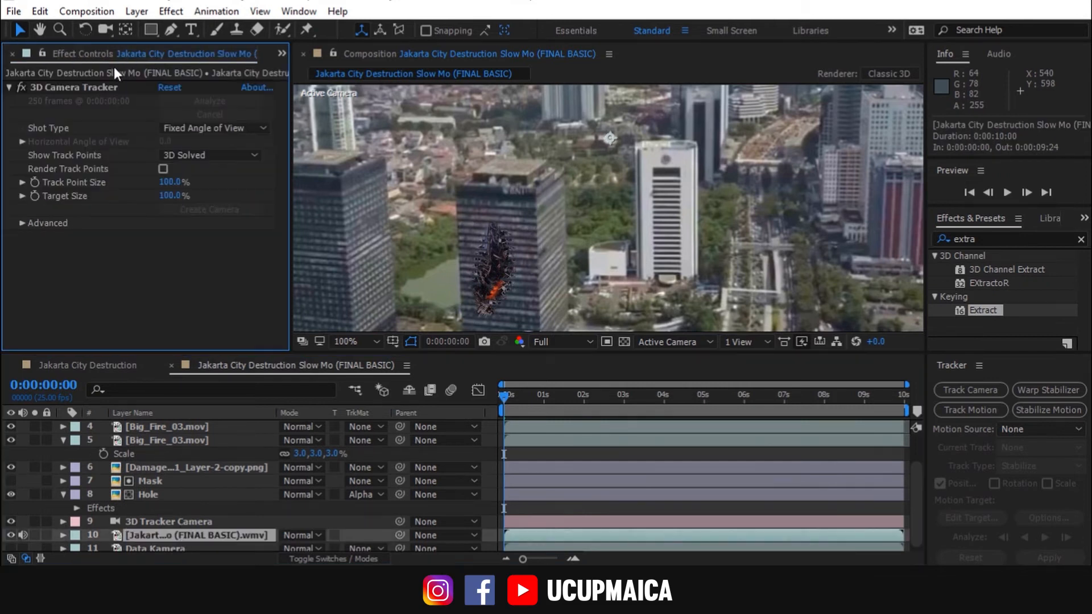
{"action": "left_click", "coordinate": [87, 86]}
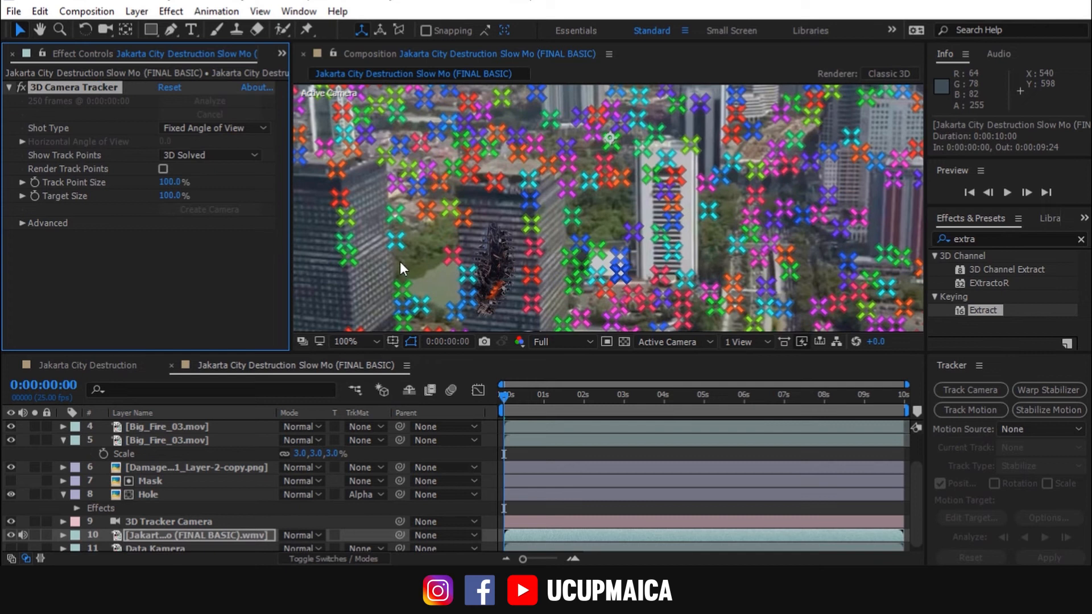
{"action": "left_click", "coordinate": [533, 249]}
{"action": "key", "text": "ctrl+z"}
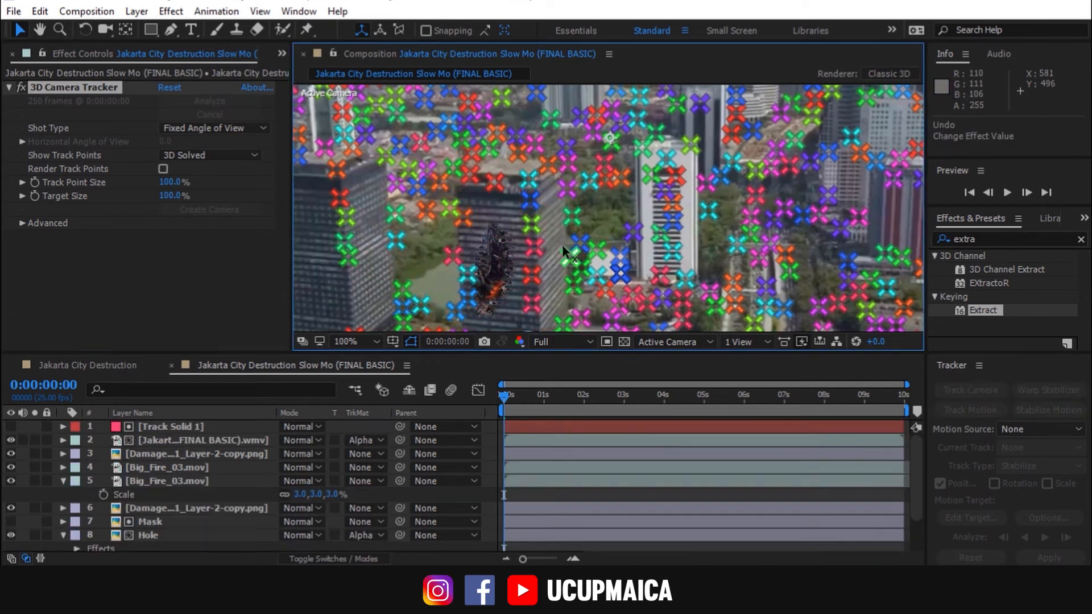
{"action": "left_click", "coordinate": [509, 223]}
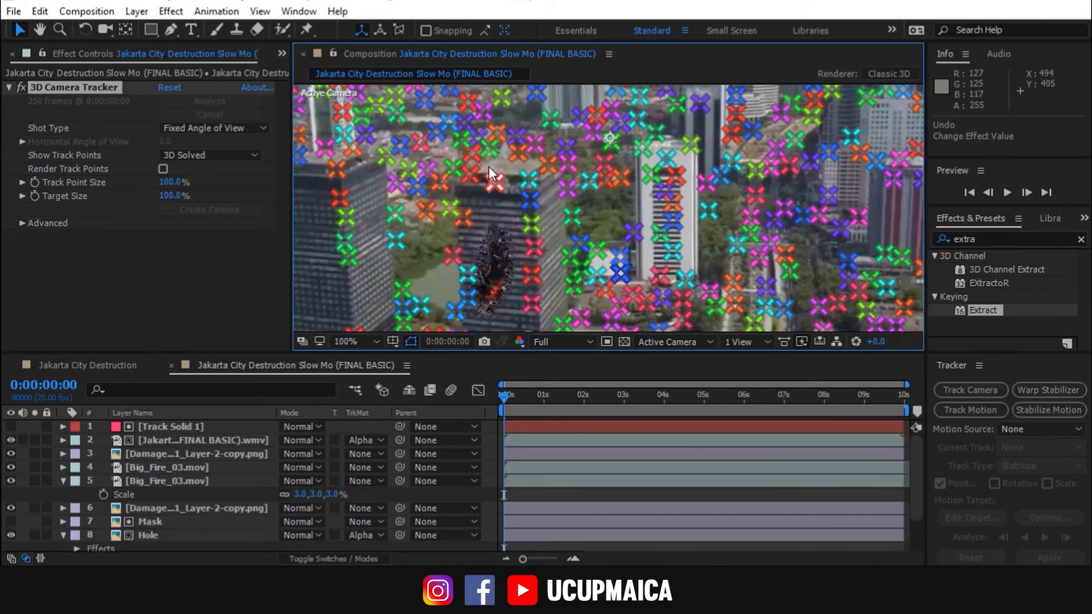
{"action": "left_click", "coordinate": [493, 179]}
{"action": "right_click", "coordinate": [493, 182]}
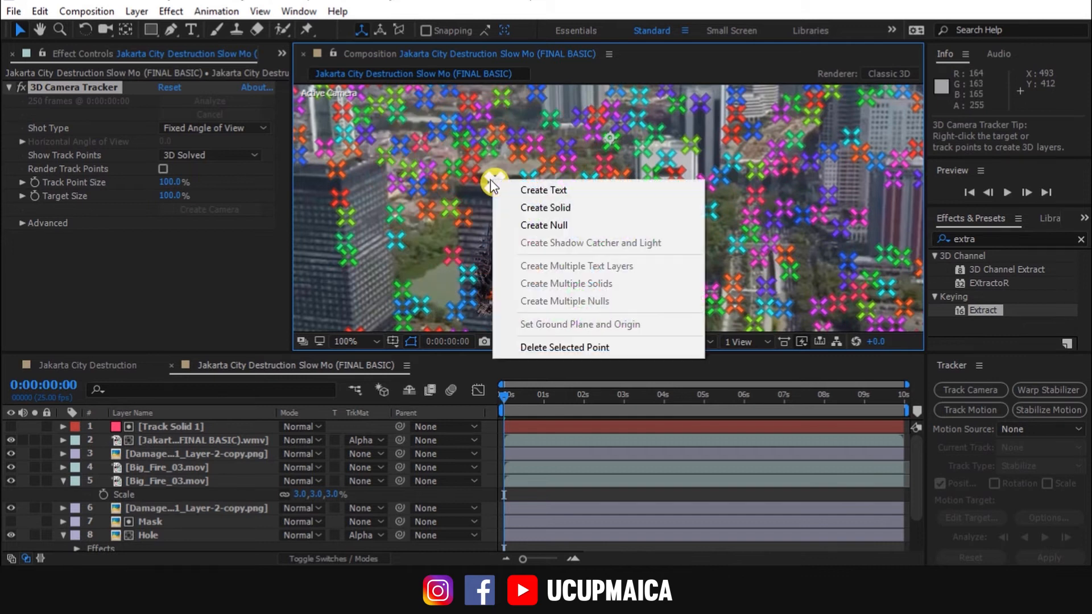
{"action": "left_click", "coordinate": [535, 225]}
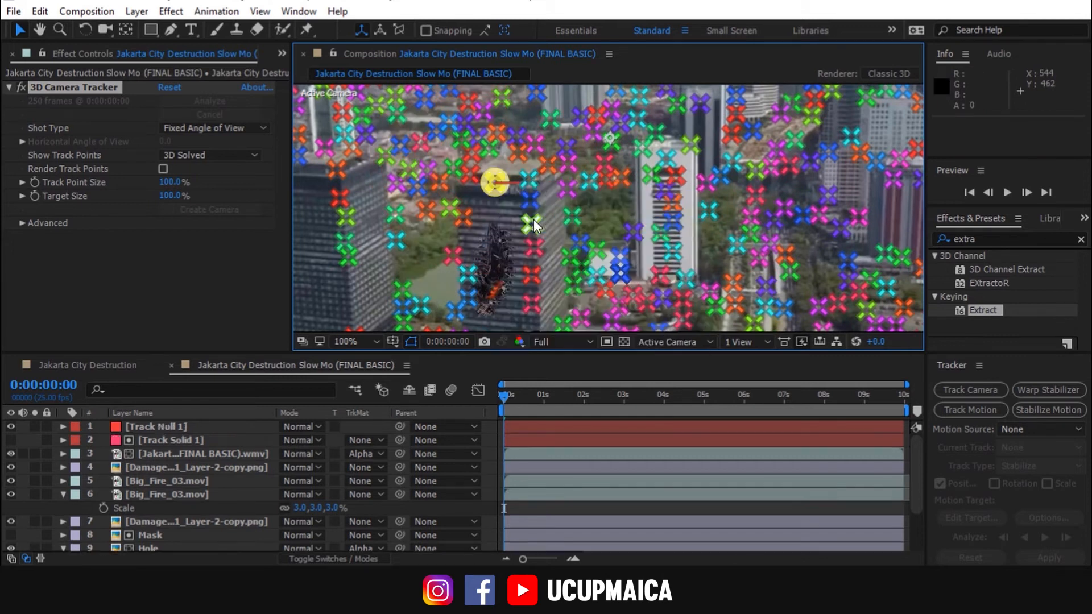
Step: Lower Track Null 1 onto the damage at about -2.6, 0.0, -27.3 and orient it to about 280°, 24°, 0°
{"action": "left_click", "coordinate": [185, 424]}
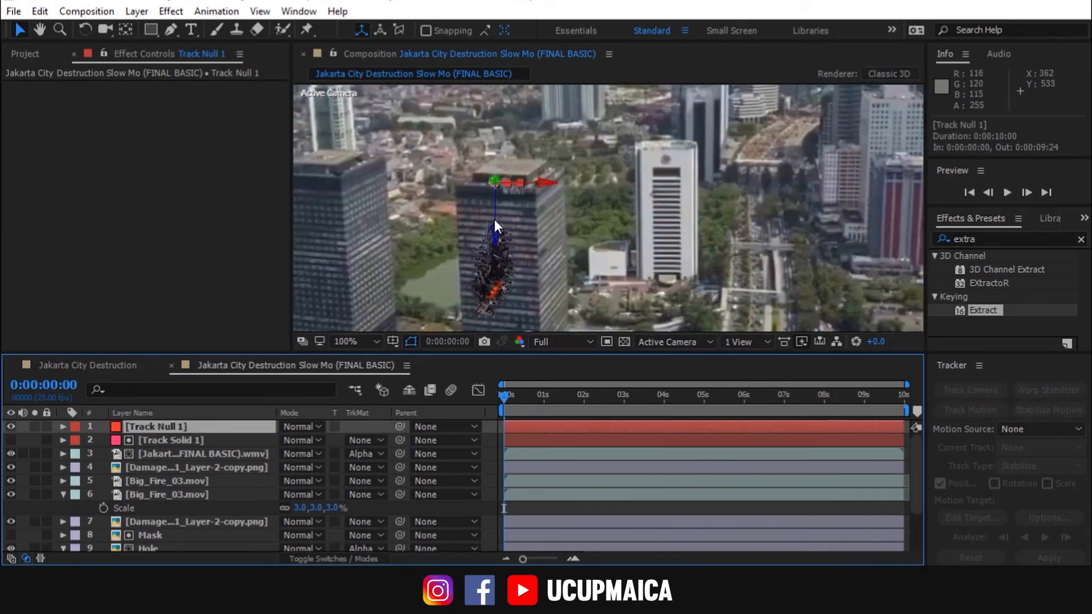
{"action": "left_click_drag", "start_coordinate": [495, 231], "coordinate": [496, 280]}
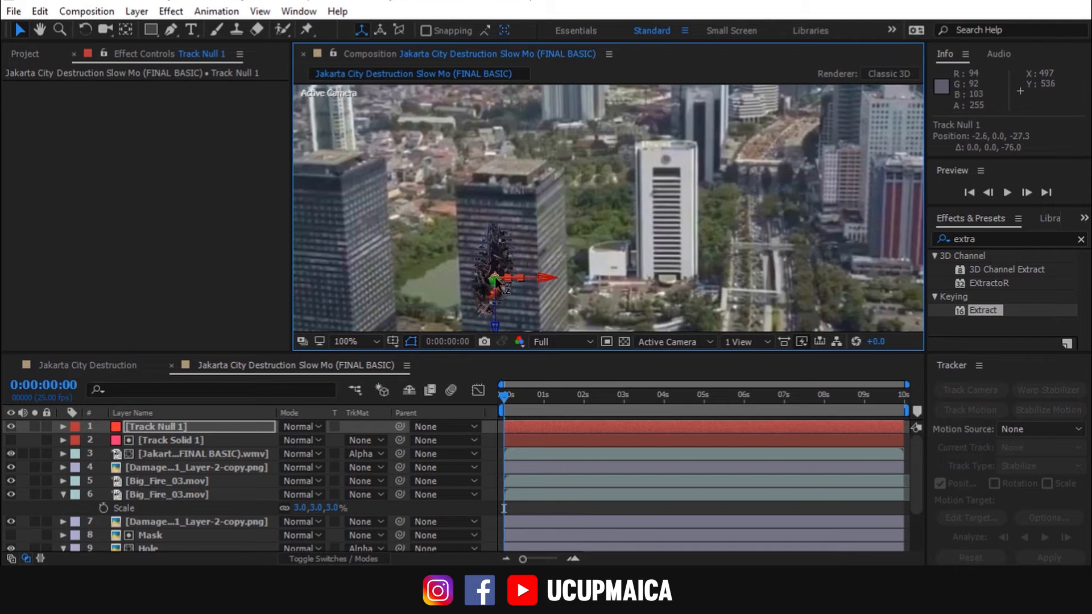
{"action": "left_click", "coordinate": [90, 21]}
{"action": "left_click_drag", "start_coordinate": [471, 285], "coordinate": [537, 199]}
{"action": "left_click_drag", "start_coordinate": [494, 240], "coordinate": [483, 213]}
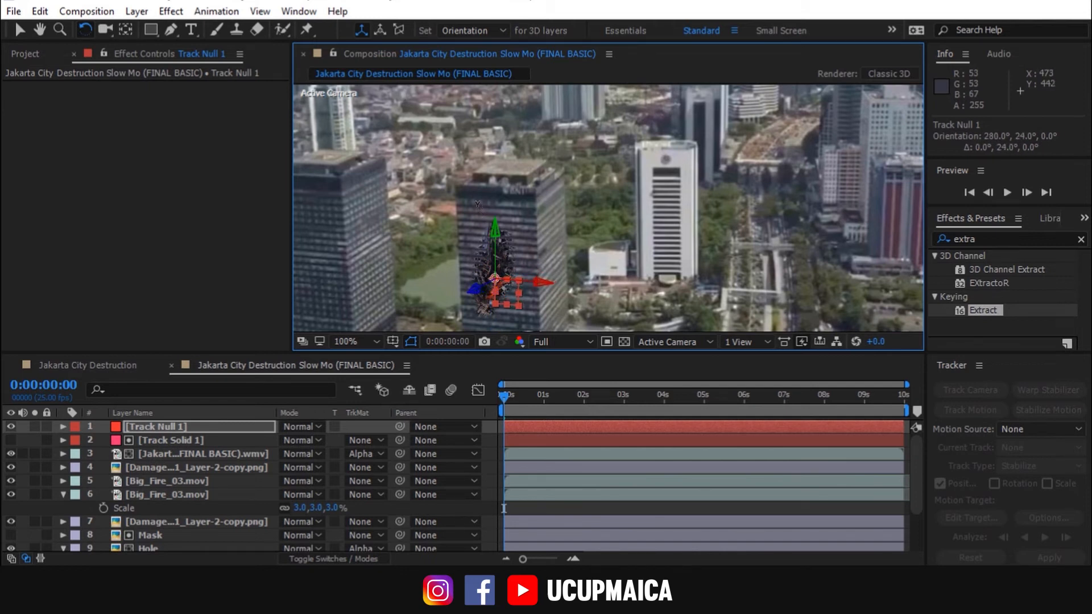
{"action": "key", "text": "v"}
Step: Add Puffy_Smoke_01.mov above Track Null 1 and draw a circular mask about 550 px wide around its smoke
{"action": "left_click", "coordinate": [24, 54]}
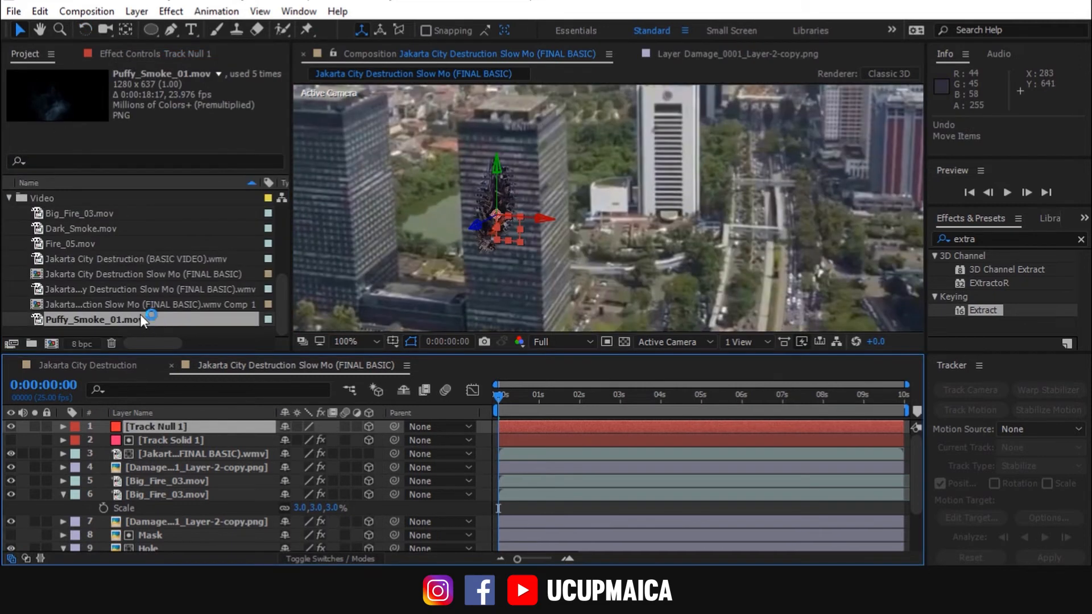
{"action": "left_click_drag", "start_coordinate": [140, 316], "coordinate": [186, 422]}
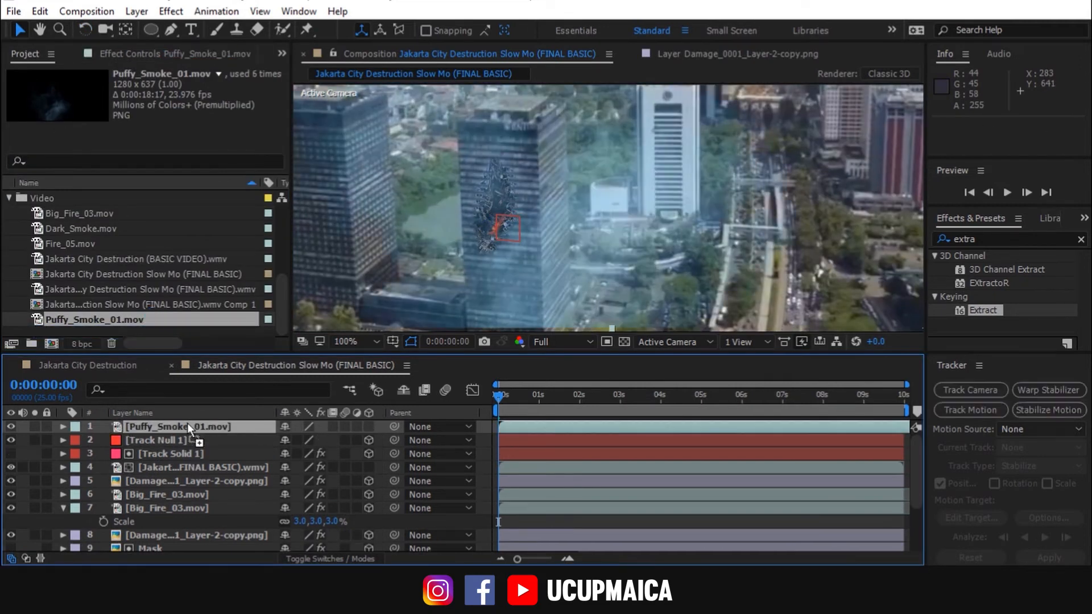
{"action": "double_click", "coordinate": [186, 425]}
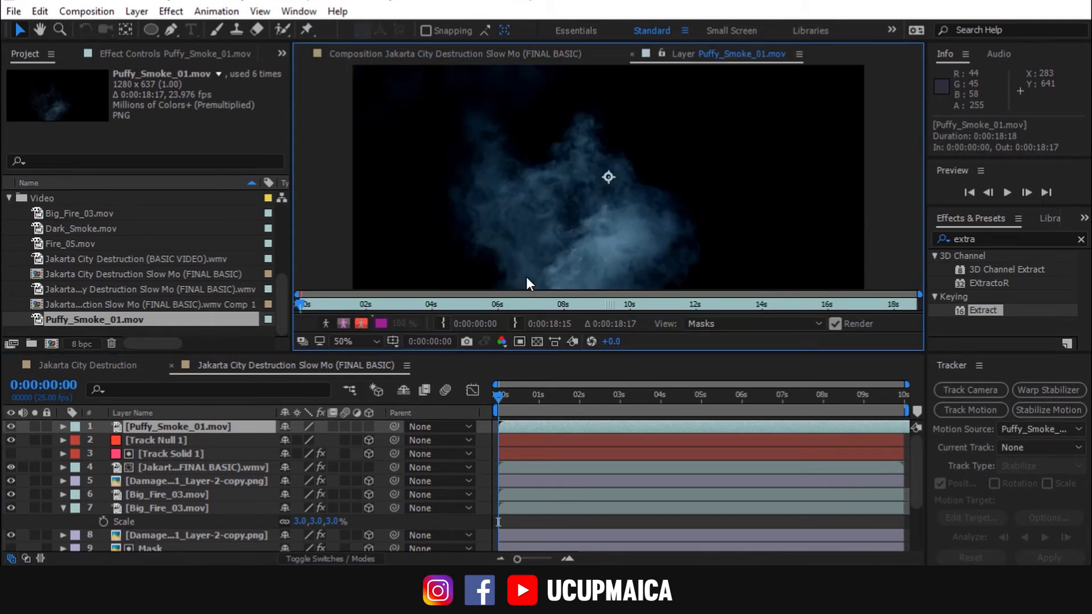
{"action": "left_click", "coordinate": [152, 28]}
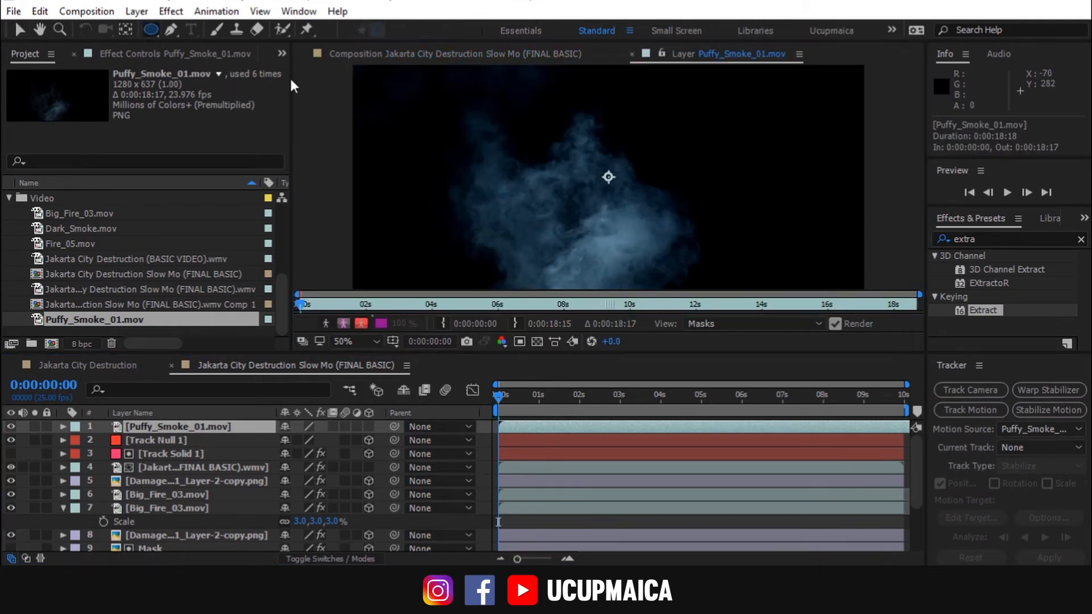
{"action": "mouse_move", "coordinate": [485, 70]}
{"action": "left_mouse_down"}
{"action": "mouse_move", "coordinate": [535, 176]}
{"action": "mouse_move", "coordinate": [586, 233]}
{"action": "left_mouse_up"}
{"action": "left_click_drag", "start_coordinate": [625, 264], "coordinate": [704, 295]}
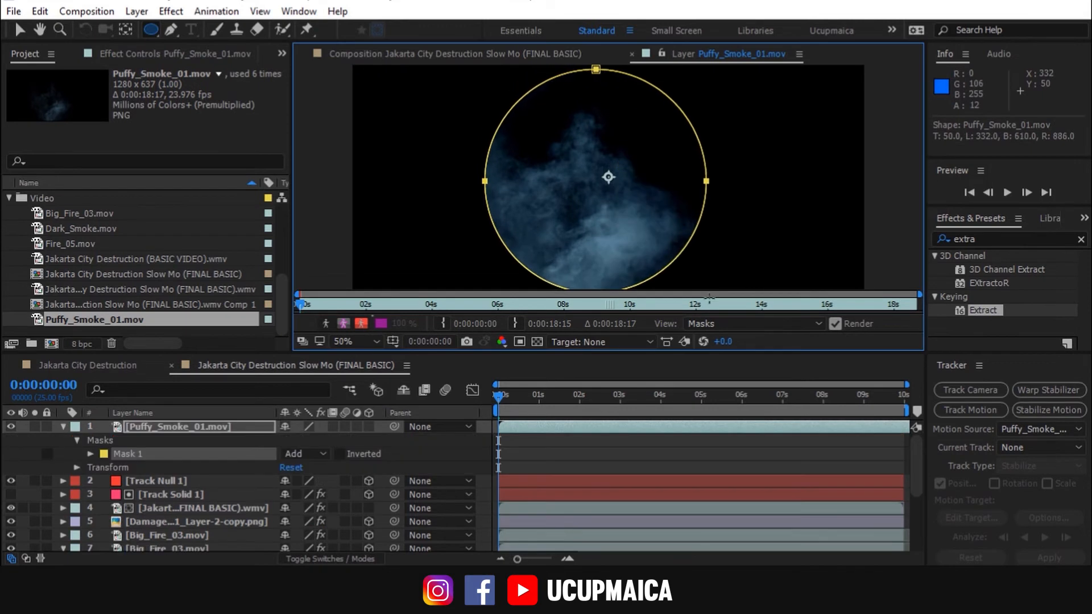
Step: Reshape the smoke mask by moving its left vertex to about 288, 340, right to 850, 378 and top to 572, 110
{"action": "left_click", "coordinate": [19, 28]}
{"action": "left_click", "coordinate": [173, 426]}
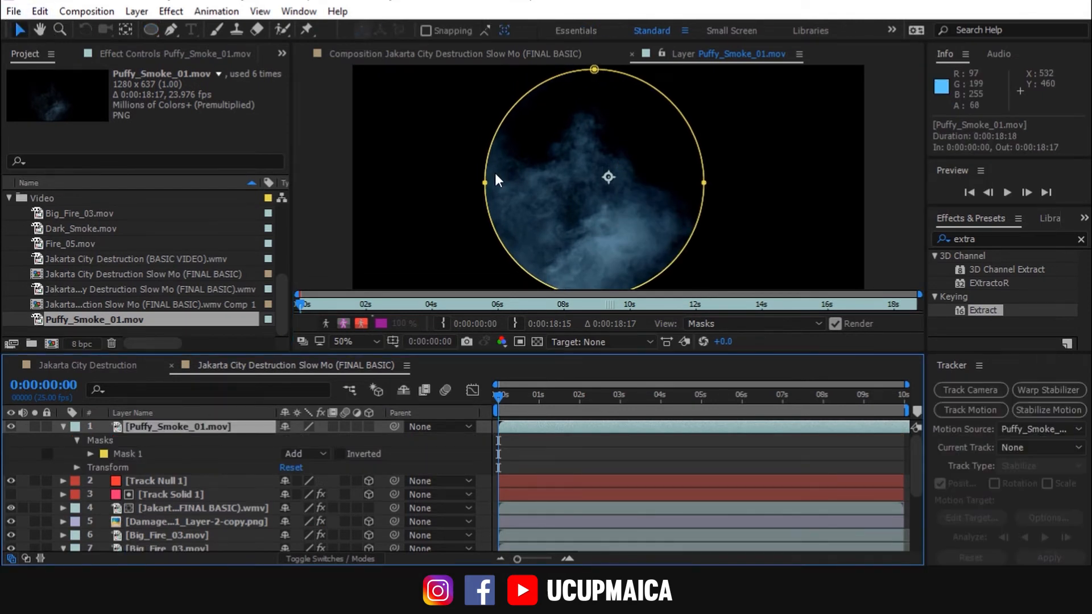
{"action": "left_click_drag", "start_coordinate": [484, 182], "coordinate": [475, 172]}
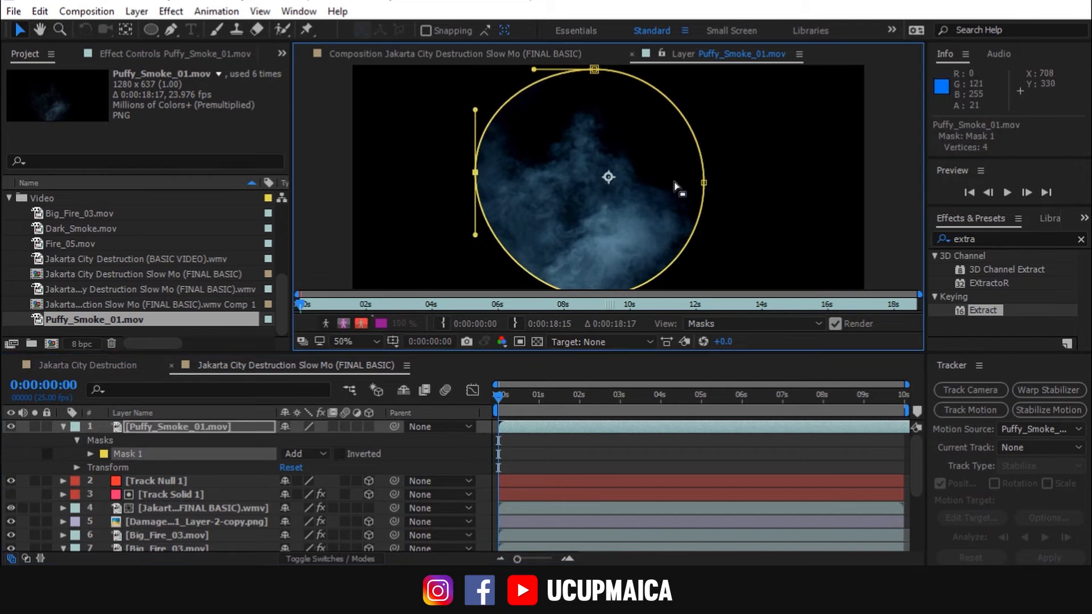
{"action": "left_click_drag", "start_coordinate": [704, 183], "coordinate": [698, 188]}
{"action": "left_click", "coordinate": [595, 70]}
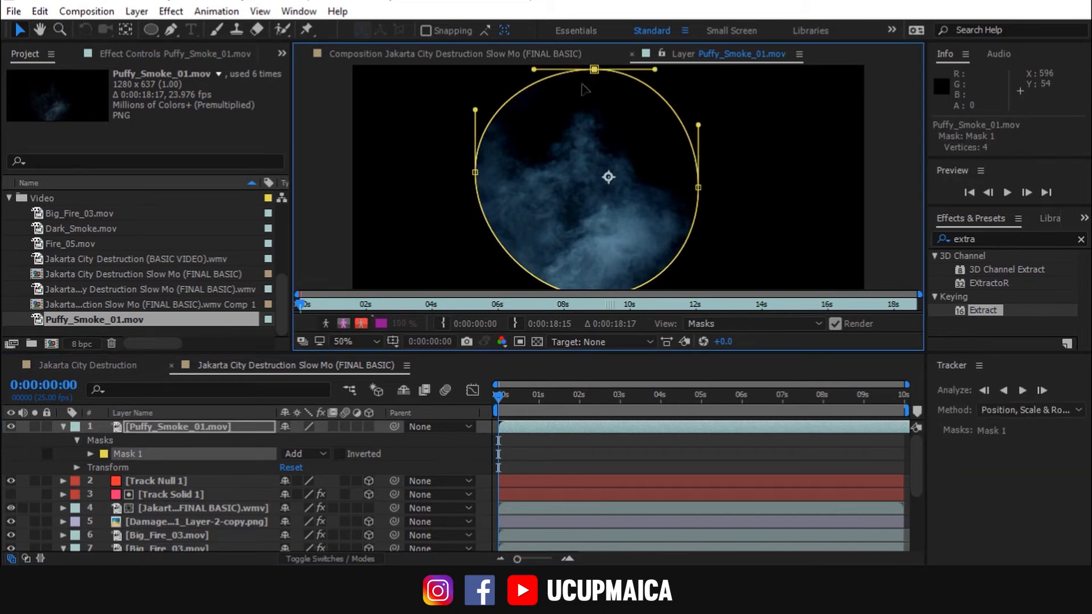
{"action": "left_click_drag", "start_coordinate": [584, 88], "coordinate": [586, 86]}
{"action": "left_click_drag", "start_coordinate": [475, 172], "coordinate": [467, 185]}
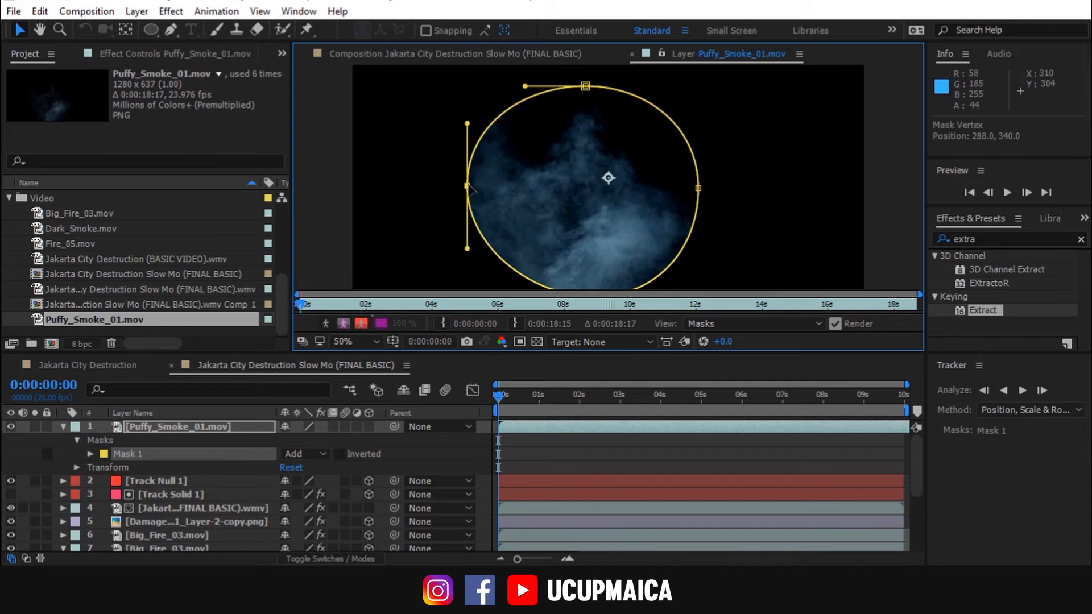
{"action": "left_click_drag", "start_coordinate": [698, 187], "coordinate": [691, 200]}
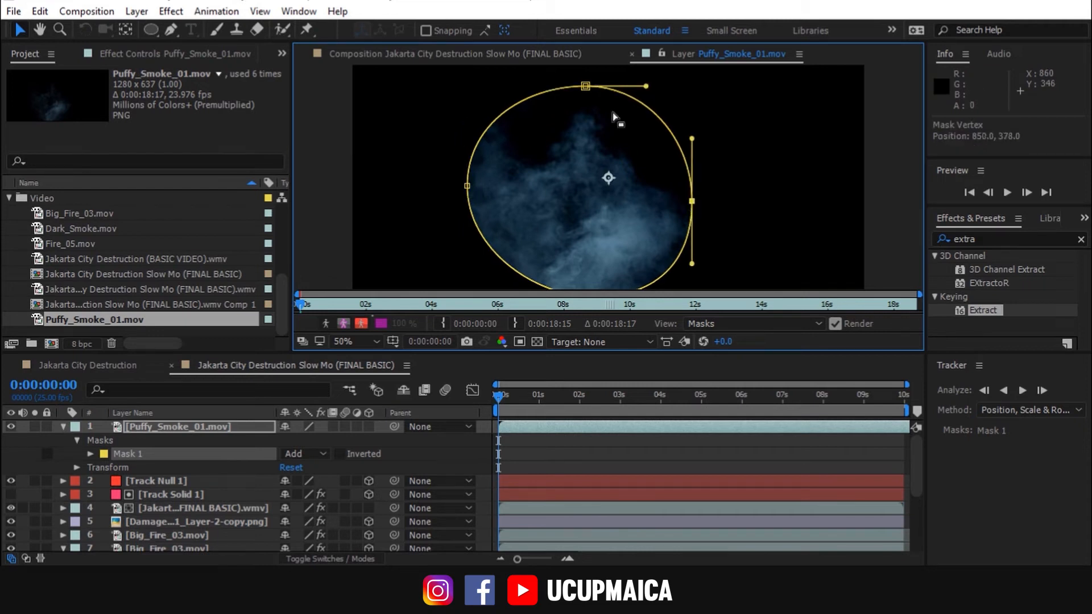
{"action": "left_click_drag", "start_coordinate": [586, 87], "coordinate": [582, 95]}
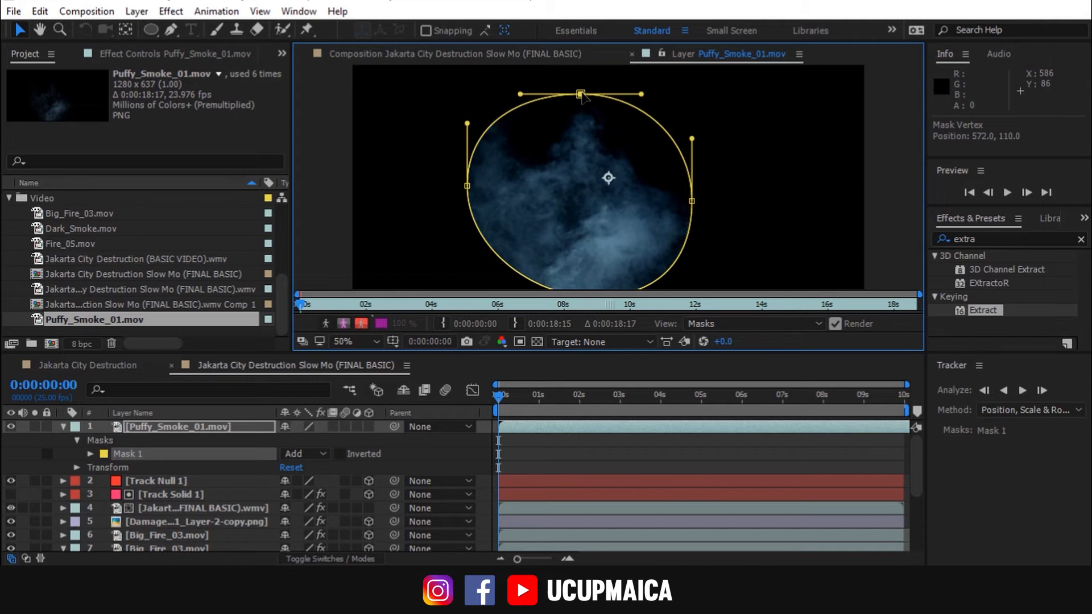
Step: Feather the smoke layer's Mask 1 by 70 pixels and move the layer's anchor point to the smoke's bottom centre
{"action": "left_click", "coordinate": [92, 451]}
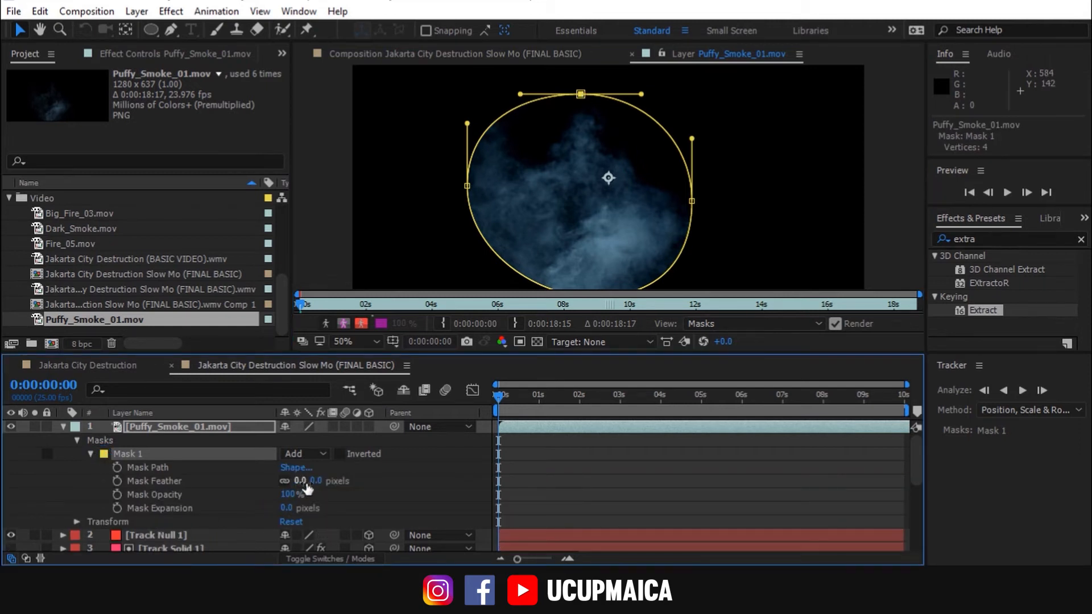
{"action": "left_click_drag", "start_coordinate": [300, 480], "coordinate": [357, 490]}
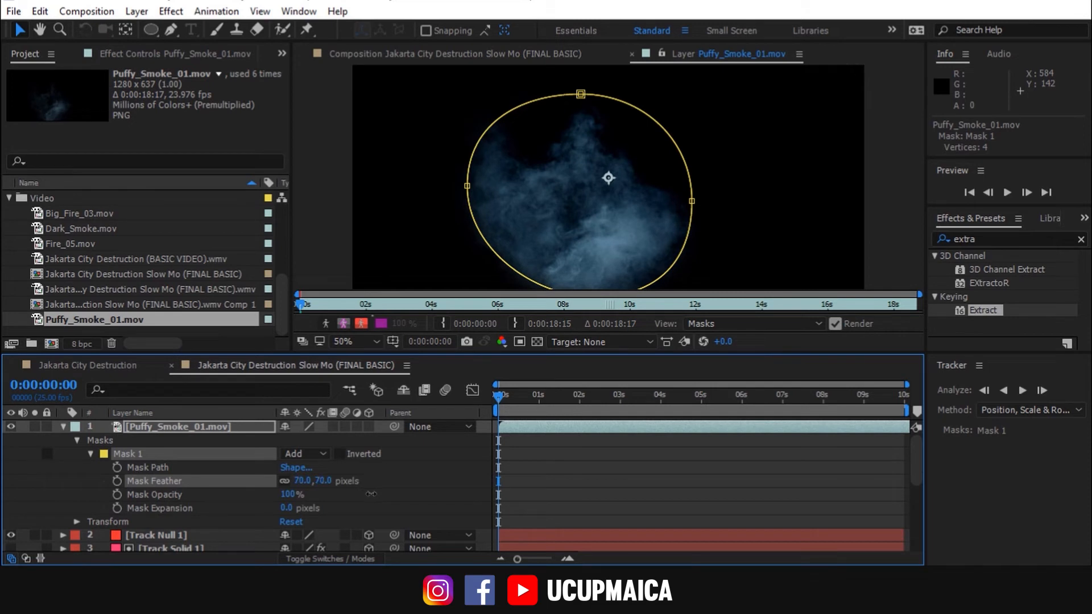
{"action": "left_click", "coordinate": [127, 29]}
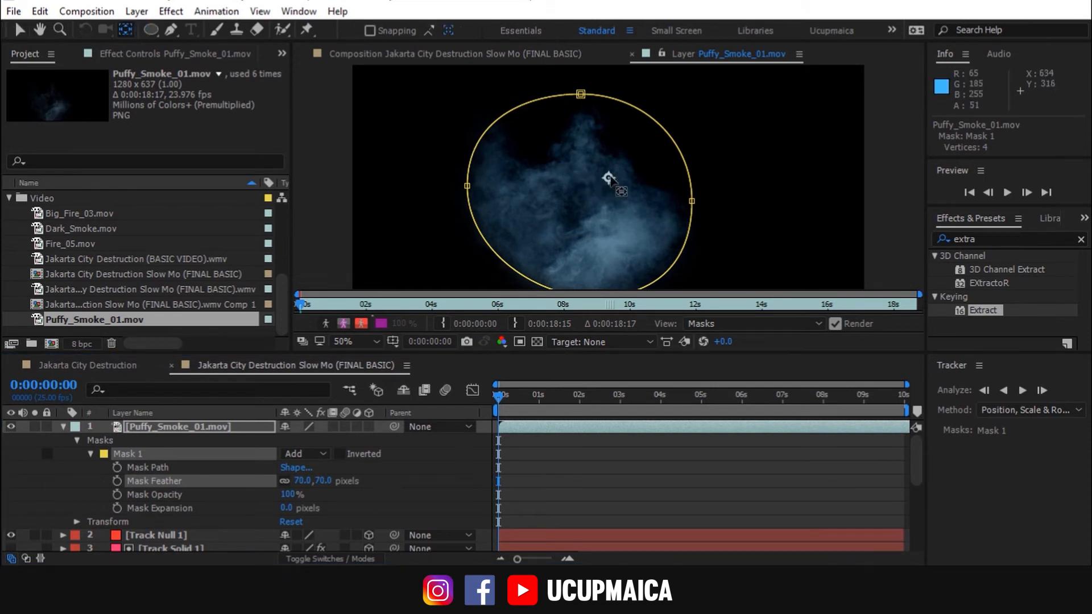
{"action": "left_click_drag", "start_coordinate": [609, 178], "coordinate": [611, 232]}
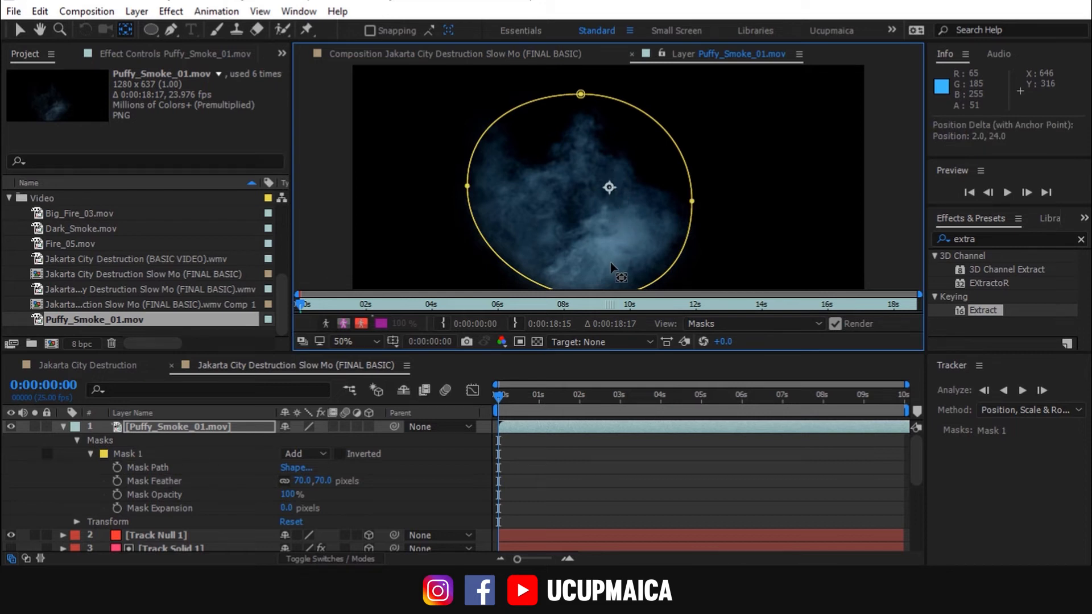
{"action": "left_click_drag", "start_coordinate": [608, 278], "coordinate": [585, 292]}
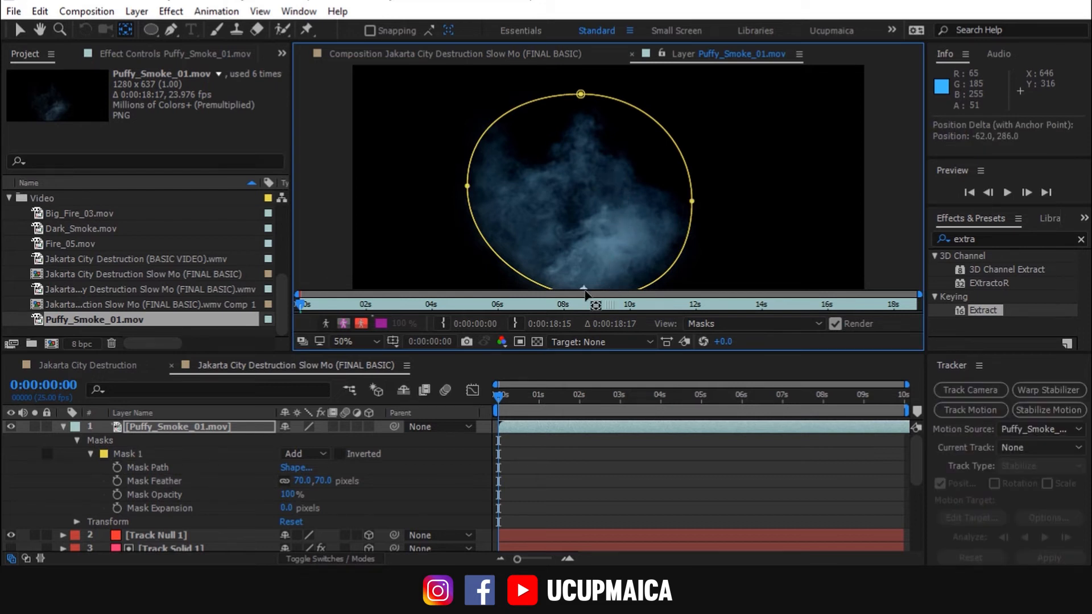
Step: Make Puffy_Smoke_01.mov a 3D layer in the main composition and copy Track Null 1's position of -2.6, 0.0, -27.3 onto it
{"action": "left_click", "coordinate": [468, 56]}
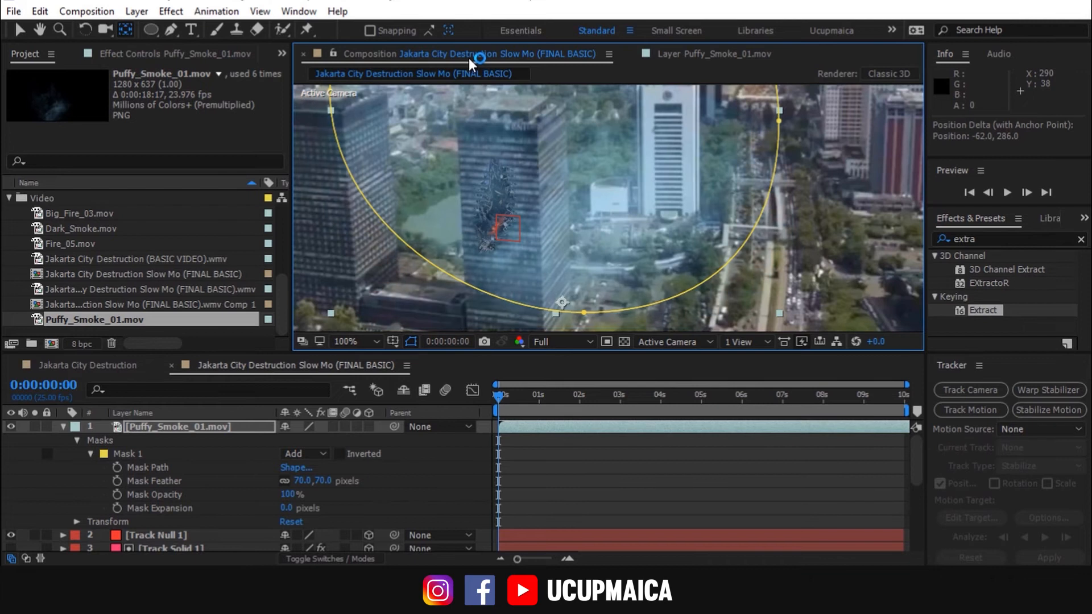
{"action": "left_click", "coordinate": [173, 426]}
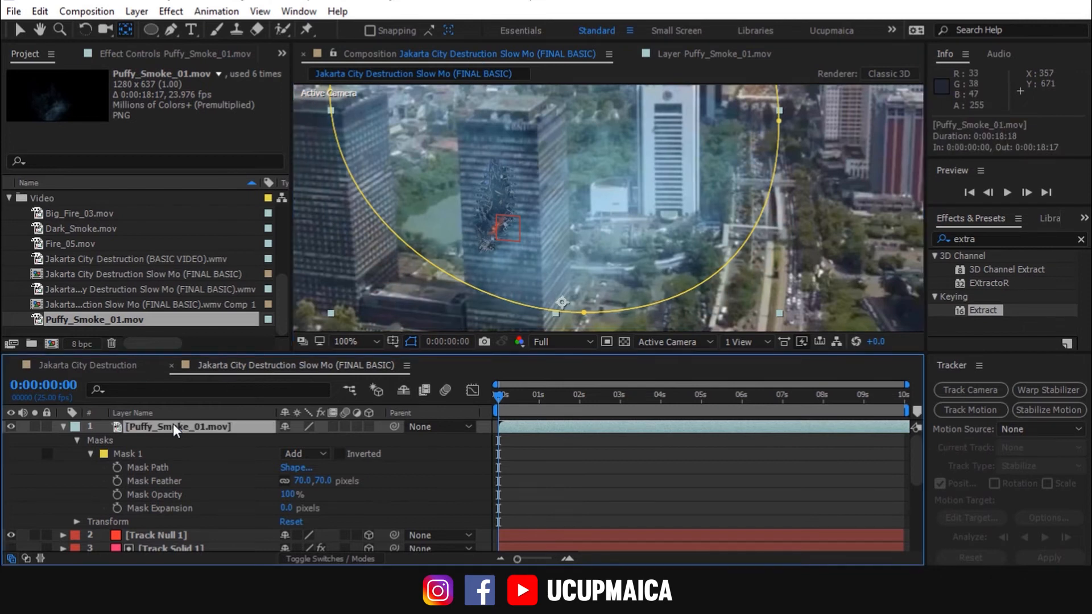
{"action": "left_click", "coordinate": [373, 425]}
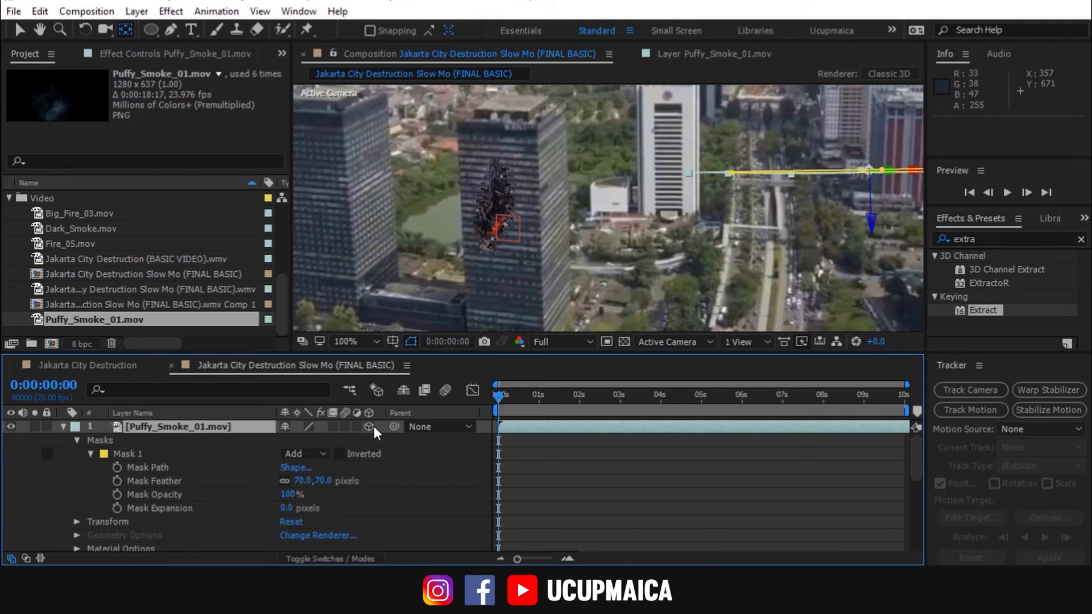
{"action": "key", "text": "p"}
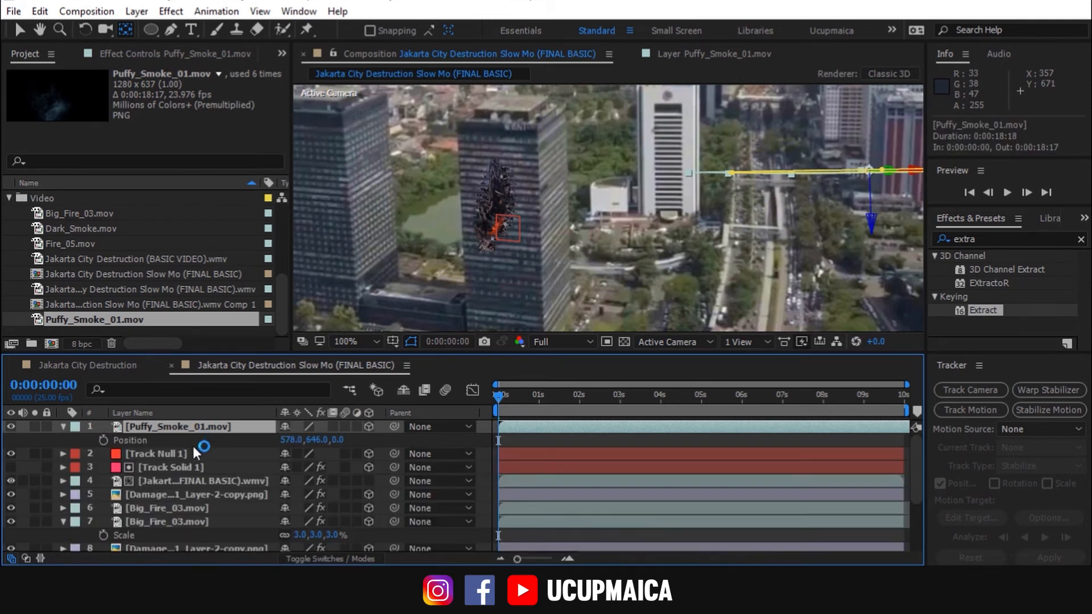
{"action": "left_click", "coordinate": [140, 452]}
{"action": "key", "text": "p"}
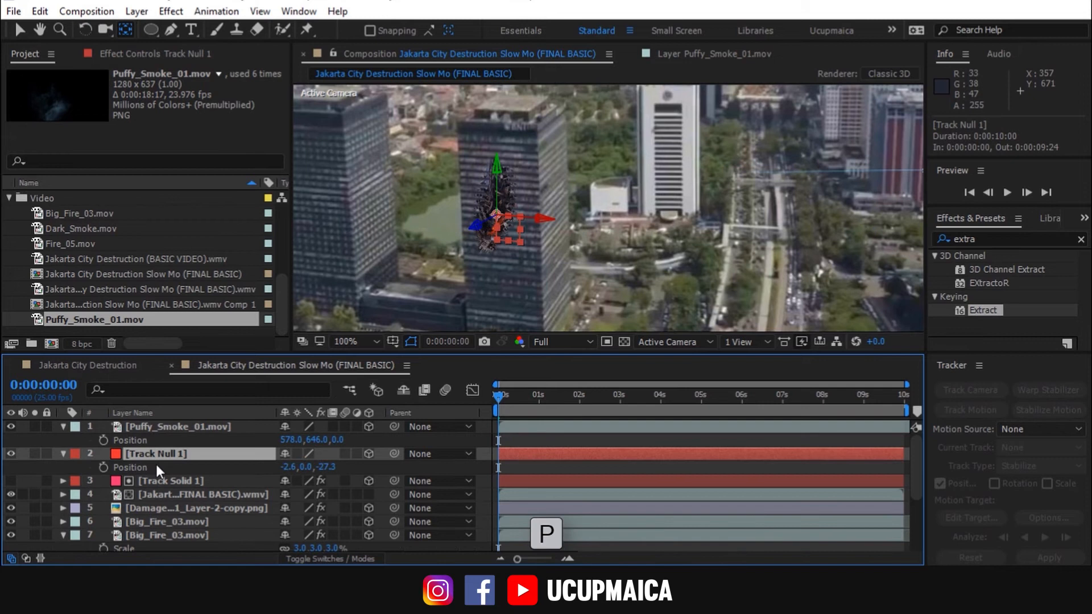
{"action": "left_click", "coordinate": [140, 465]}
{"action": "key", "text": "ctrl+c"}
{"action": "left_click", "coordinate": [142, 443]}
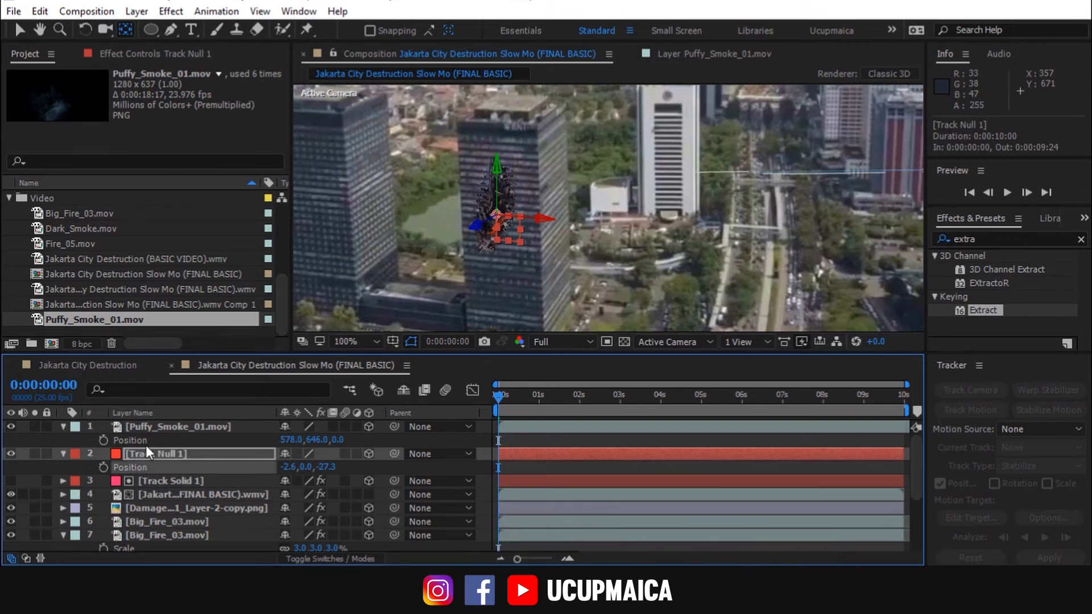
{"action": "key", "text": "ctrl+v"}
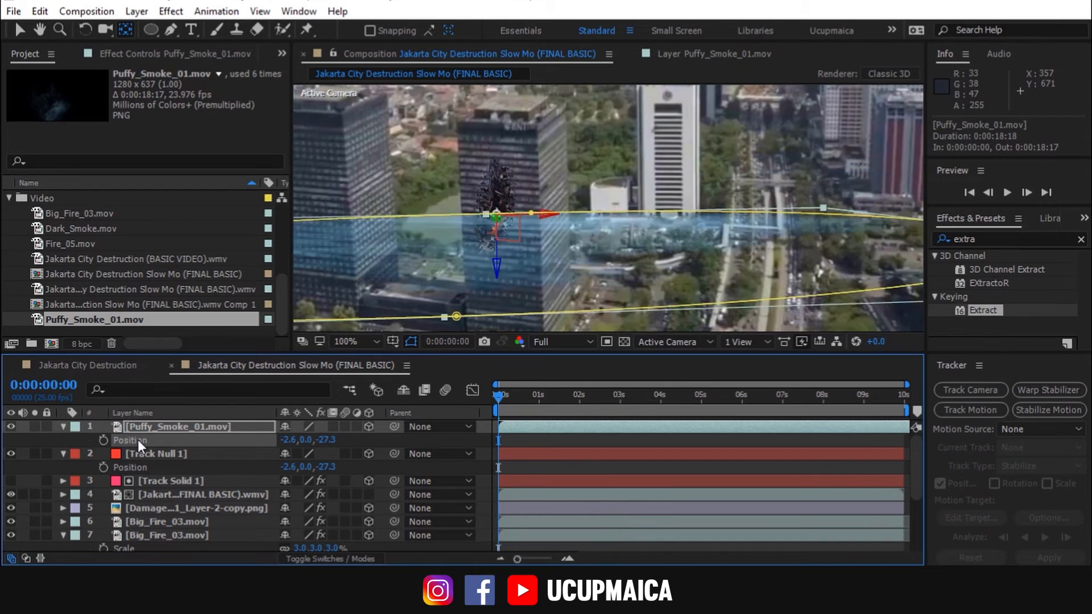
Step: Stand the smoke layer upright at an X orientation of about 291° and scale it down to 15%
{"action": "left_click", "coordinate": [87, 30]}
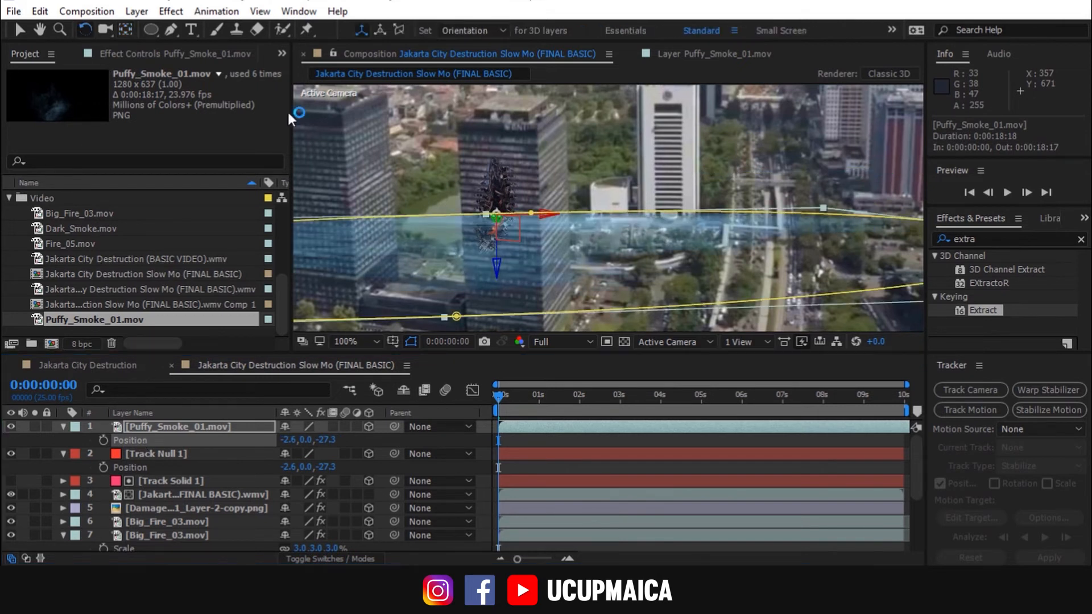
{"action": "left_click_drag", "start_coordinate": [544, 211], "coordinate": [550, 158]}
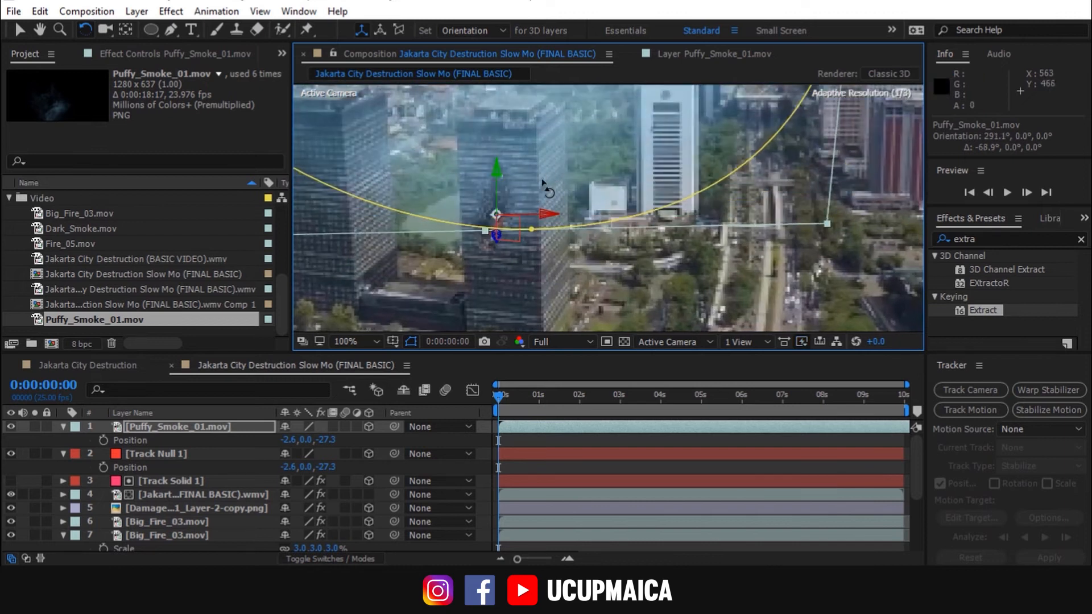
{"action": "left_click", "coordinate": [236, 422]}
{"action": "key", "text": "s"}
{"action": "left_click_drag", "start_coordinate": [305, 442], "coordinate": [241, 441]}
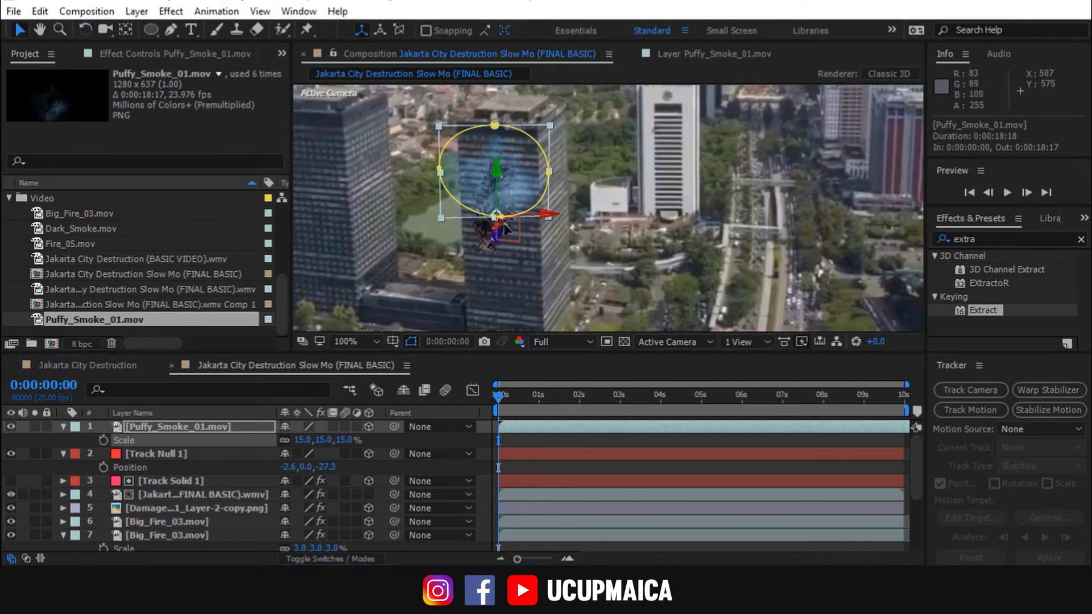
Step: Lower the smoke on the tower to about -2.6, 6.5, -44.1 and adjust its X orientation to 280°
{"action": "left_click_drag", "start_coordinate": [496, 183], "coordinate": [496, 206]}
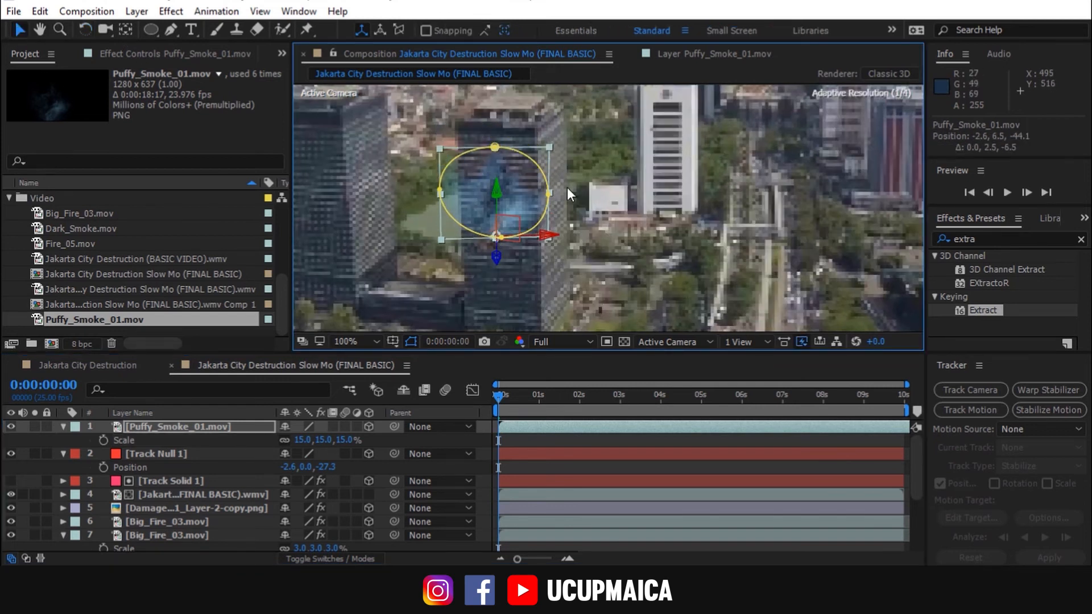
{"action": "left_click", "coordinate": [84, 30]}
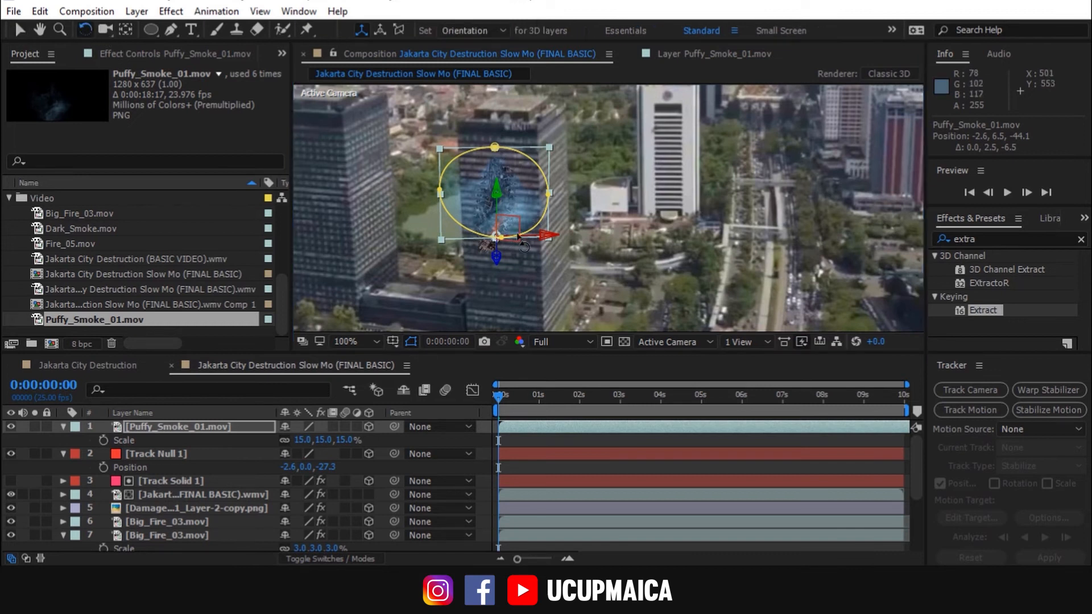
{"action": "left_click_drag", "start_coordinate": [539, 232], "coordinate": [537, 226]}
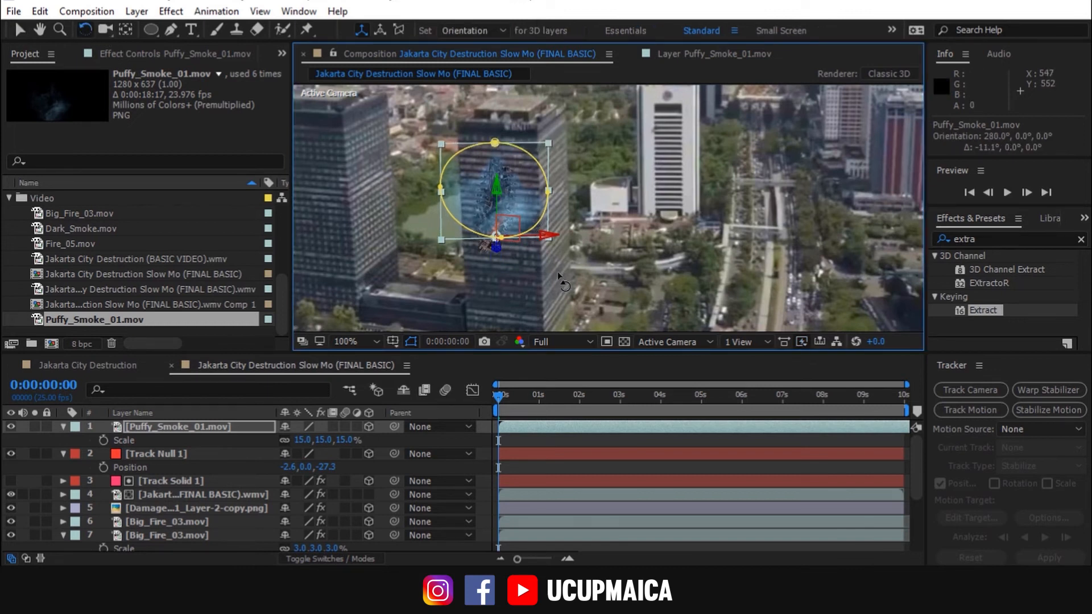
Step: Shift the Puffy_Smoke_01.mov layer earlier in time so its in point is -0:00:07:24
{"action": "left_click", "coordinate": [626, 427]}
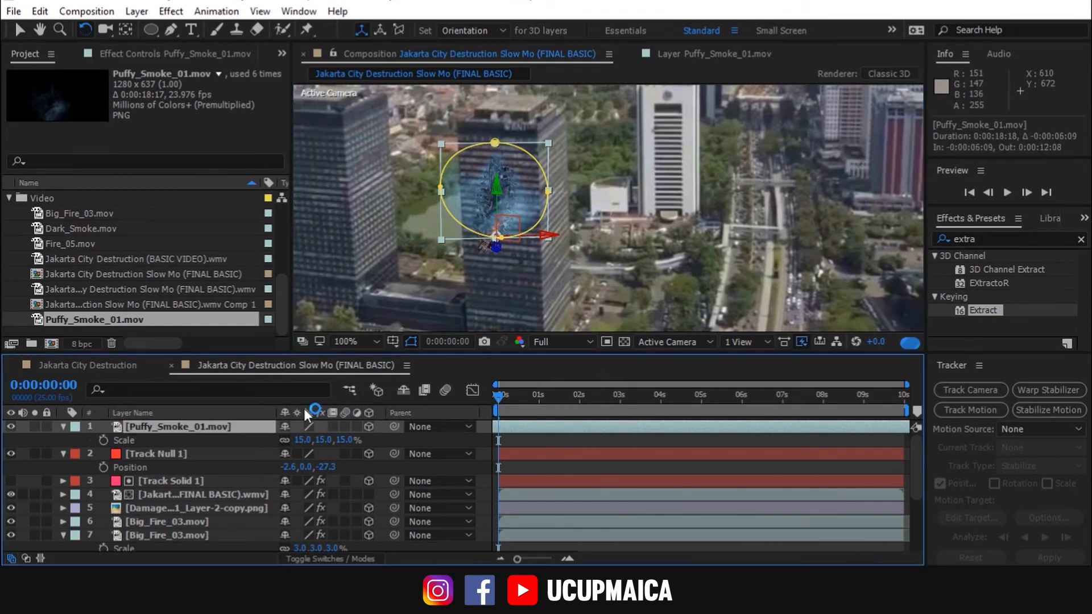
{"action": "left_click_drag", "start_coordinate": [305, 414], "coordinate": [304, 415]}
{"action": "left_click", "coordinate": [535, 272]}
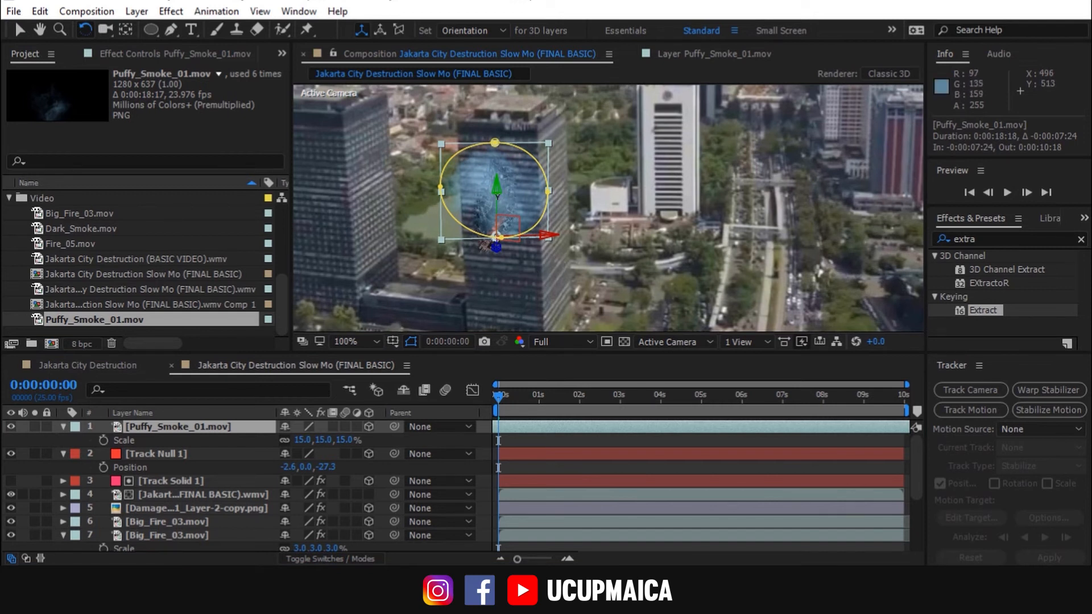
Step: Turn the smoke layer to a Y orientation of 24° and reposition it at about -7.2, 9.3, -48.6
{"action": "left_click_drag", "start_coordinate": [494, 199], "coordinate": [480, 185]}
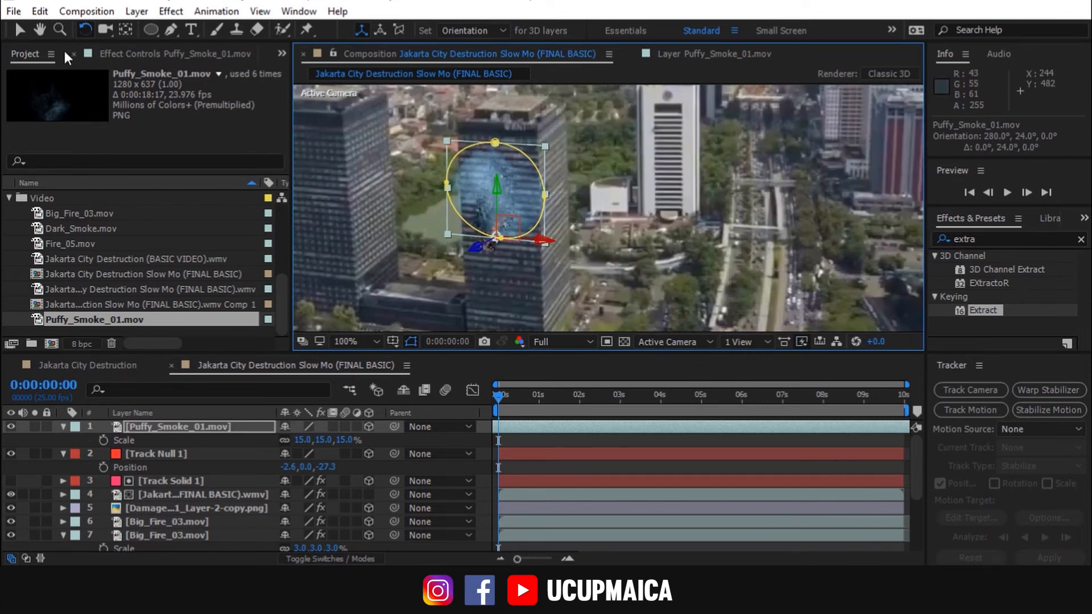
{"action": "left_click", "coordinate": [20, 28]}
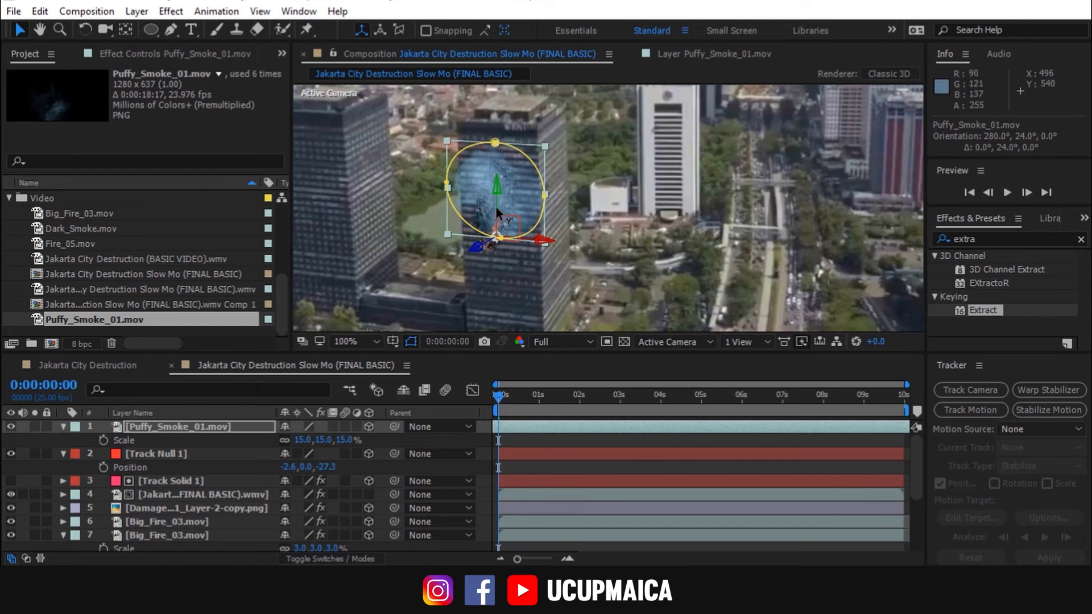
{"action": "left_click_drag", "start_coordinate": [495, 241], "coordinate": [533, 251]}
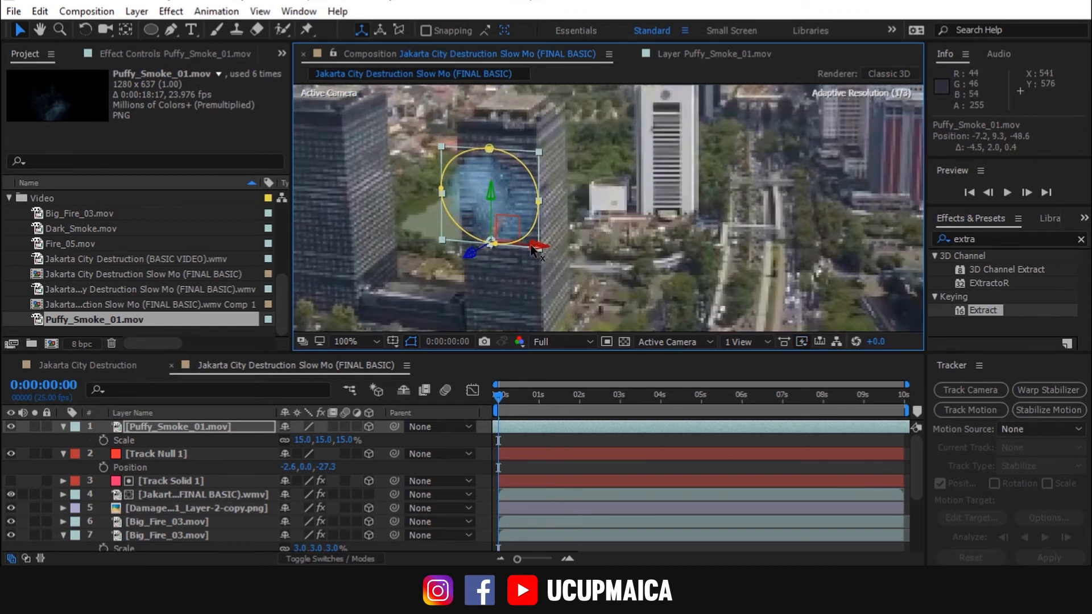
Step: Reduce the smoke layer's opacity to 54% and tilt it to a Z orientation of about 344°
{"action": "left_click", "coordinate": [158, 428]}
{"action": "key", "text": "t"}
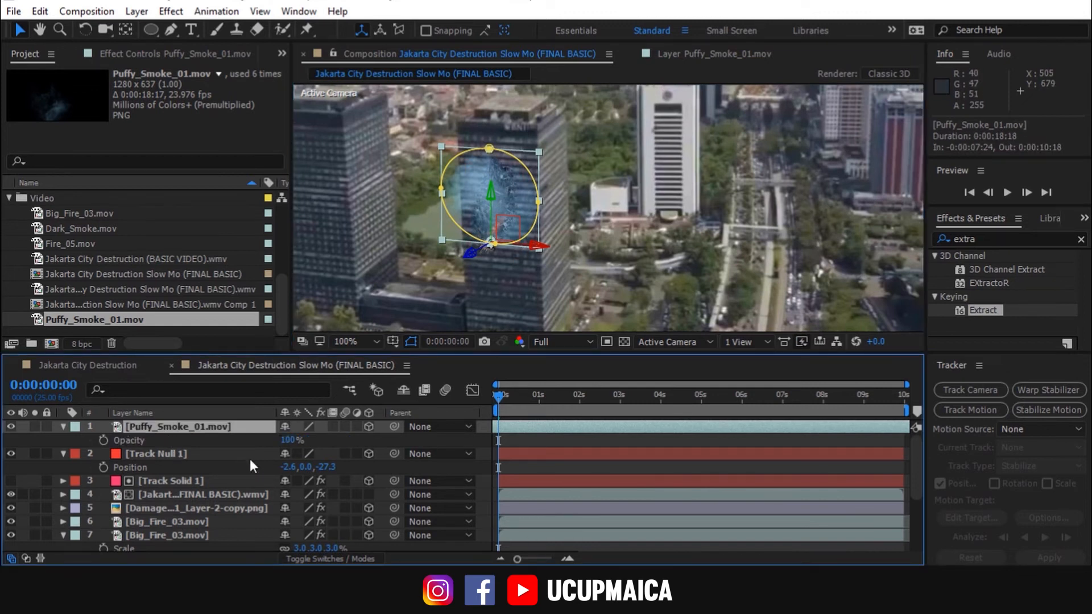
{"action": "left_click_drag", "start_coordinate": [287, 441], "coordinate": [250, 437]}
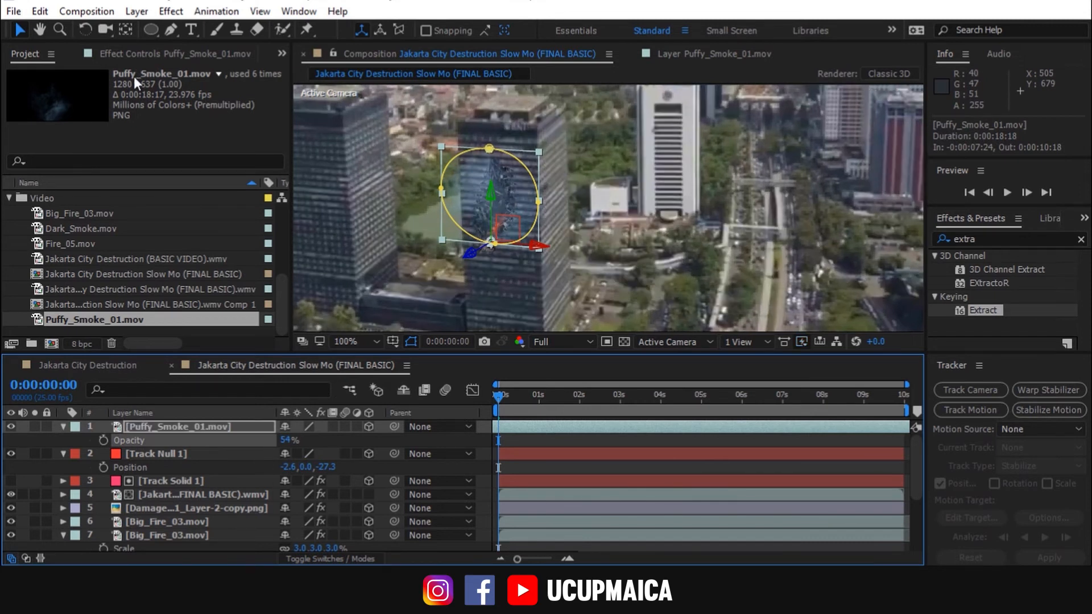
{"action": "left_click", "coordinate": [91, 32]}
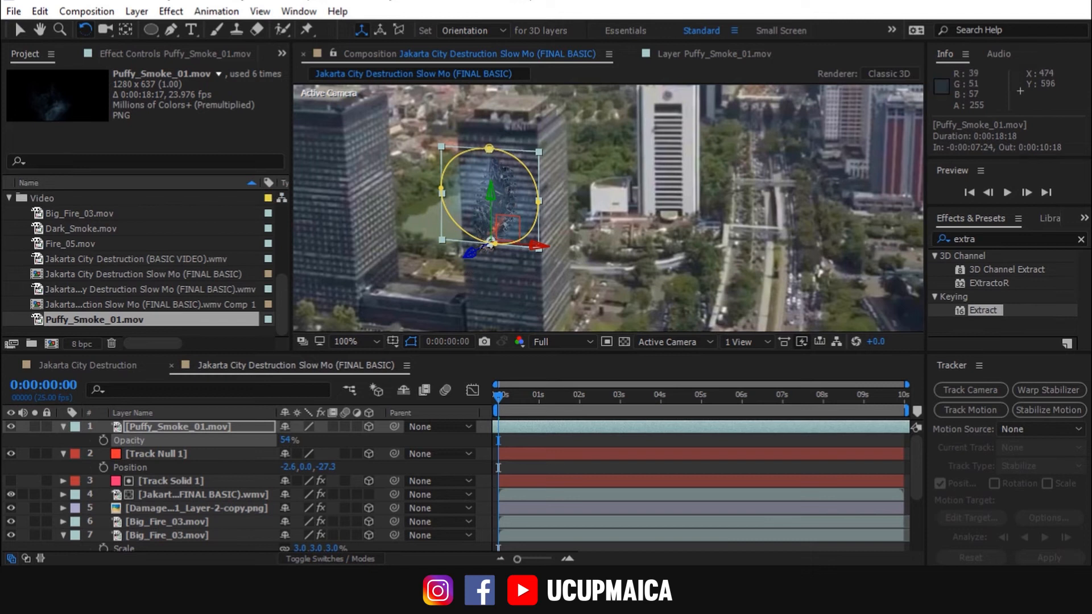
{"action": "left_click_drag", "start_coordinate": [483, 249], "coordinate": [480, 239]}
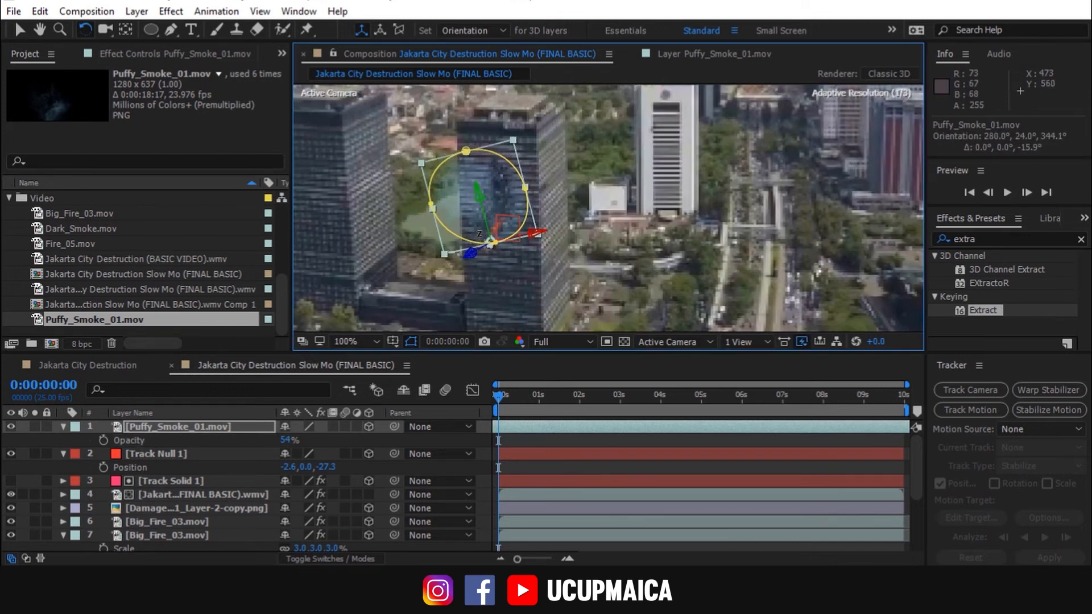
Step: Rotate a duplicate of the smoke layer to lean clockwise over the tower damage and shift its in point to -0:00:08:16
{"action": "left_click", "coordinate": [219, 426]}
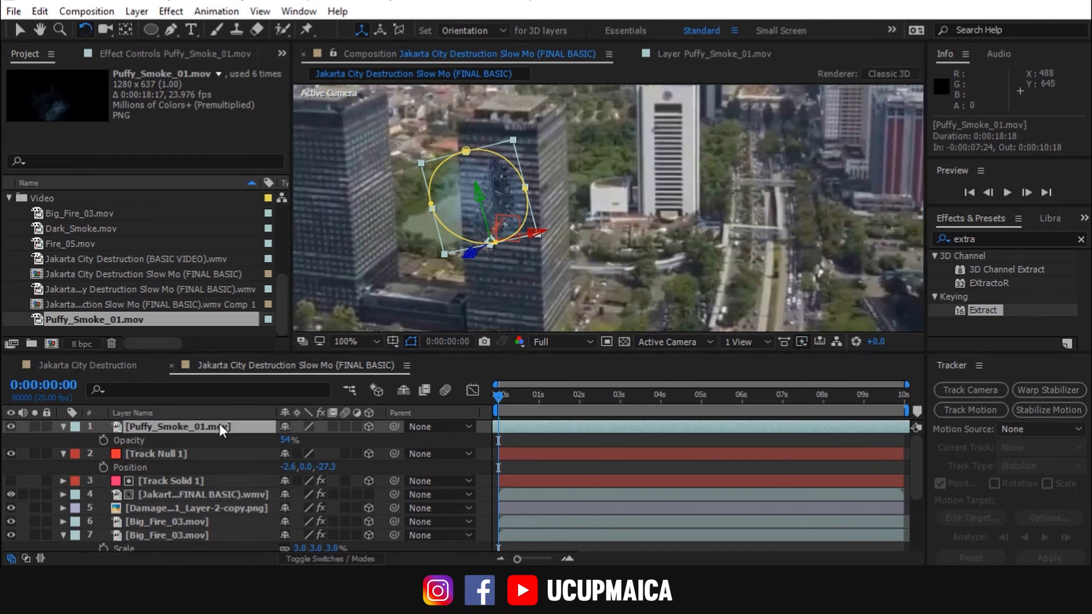
{"action": "key", "text": "ctrl+d"}
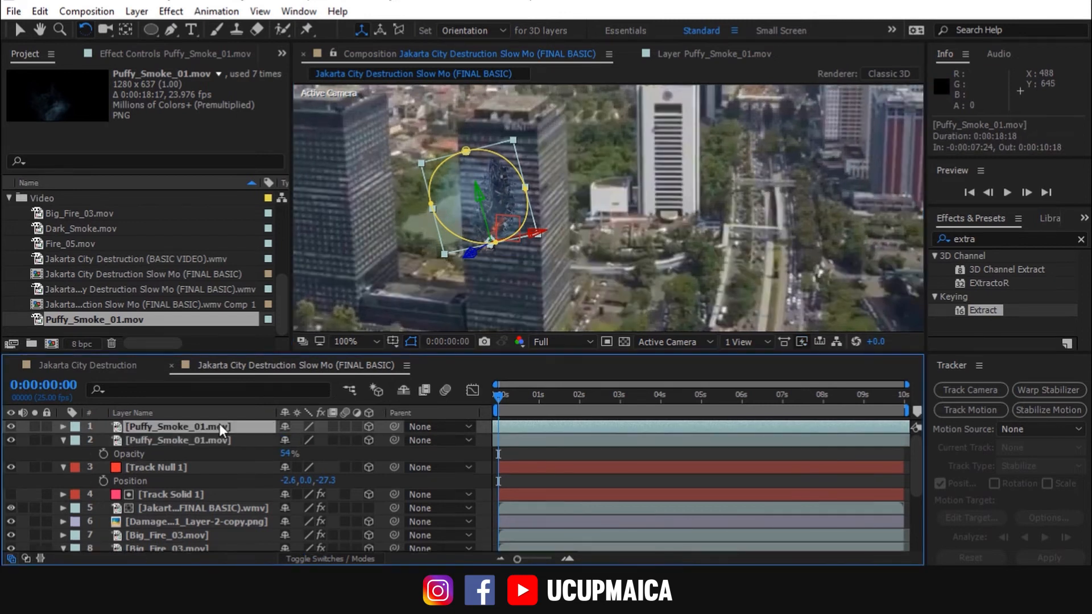
{"action": "left_click_drag", "start_coordinate": [474, 249], "coordinate": [500, 250]}
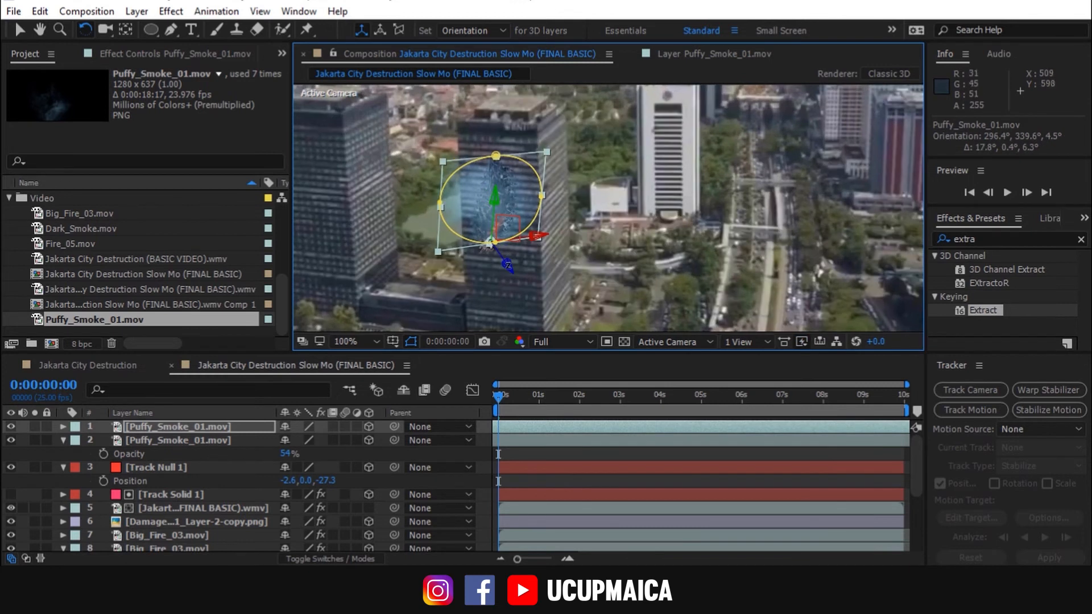
{"action": "left_click_drag", "start_coordinate": [507, 266], "coordinate": [504, 203]}
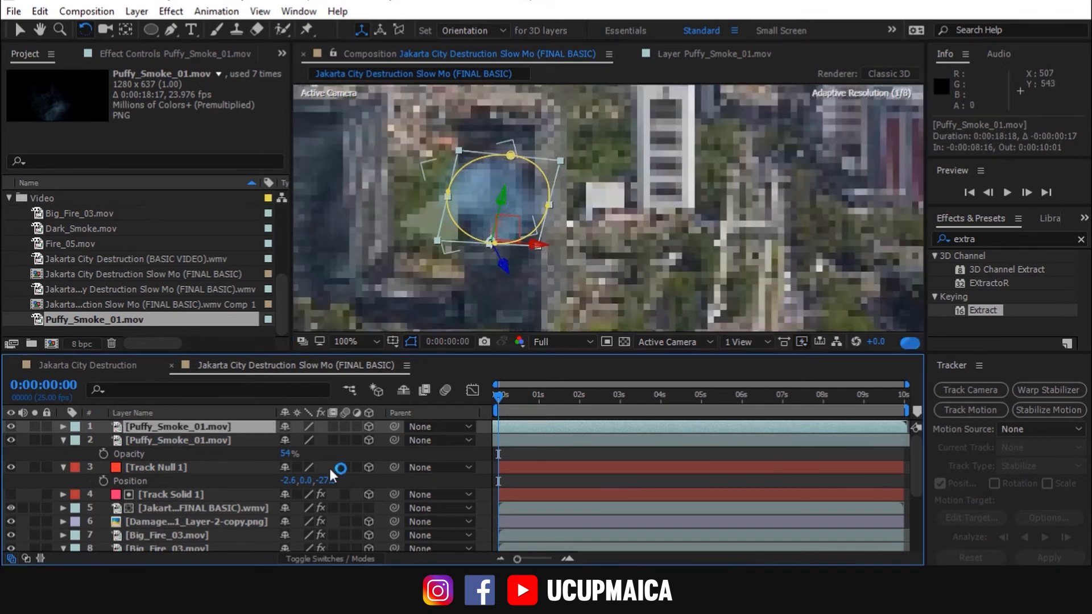
Step: Set the opacity of both Puffy_Smoke_01.mov layers to 45% and collapse their properties
{"action": "left_click", "coordinate": [190, 427]}
{"action": "key", "text": "t"}
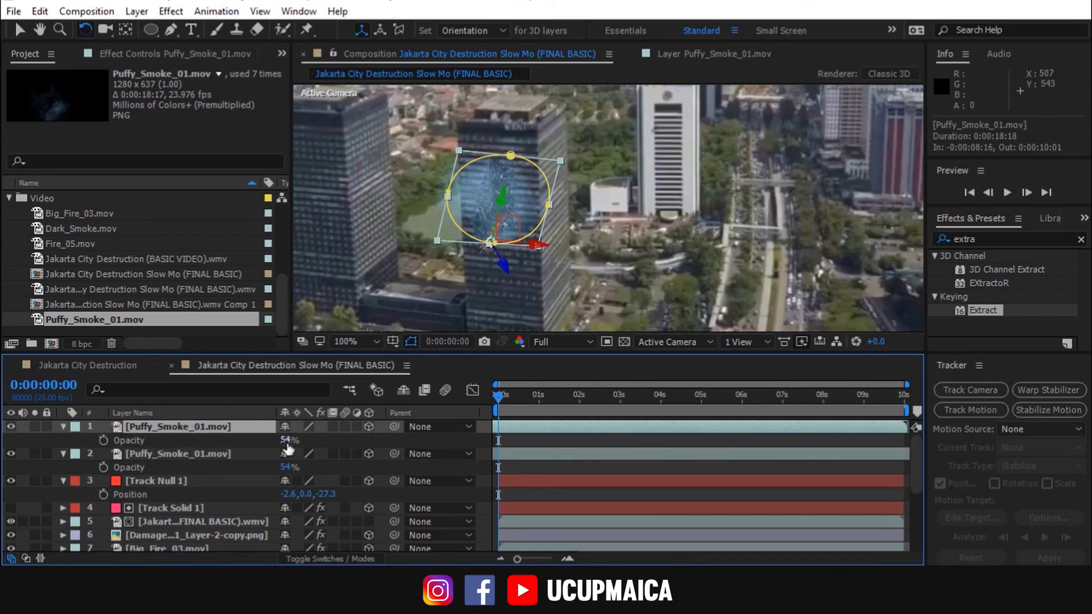
{"action": "left_click", "coordinate": [289, 441]}
{"action": "left_click", "coordinate": [288, 469]}
{"action": "type", "text": "45"}
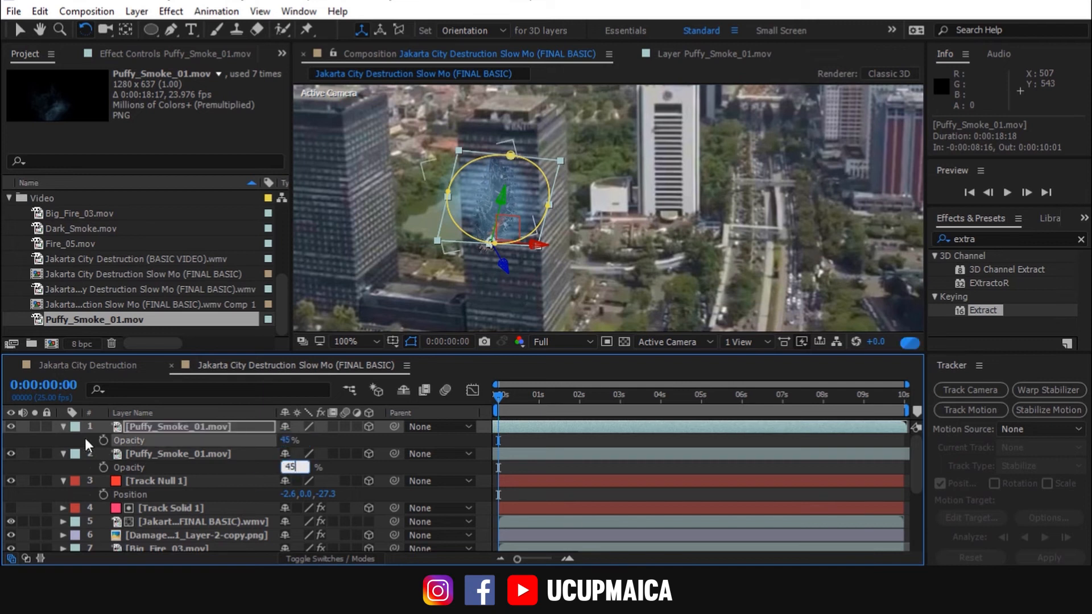
{"action": "left_click", "coordinate": [60, 450]}
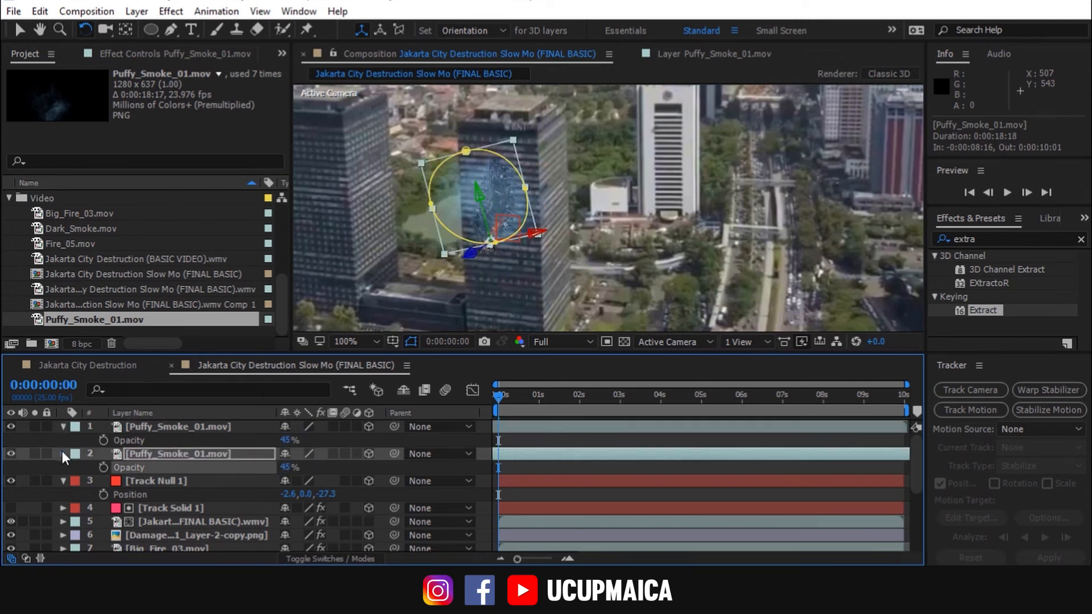
{"action": "left_click", "coordinate": [62, 452]}
{"action": "left_click", "coordinate": [63, 425]}
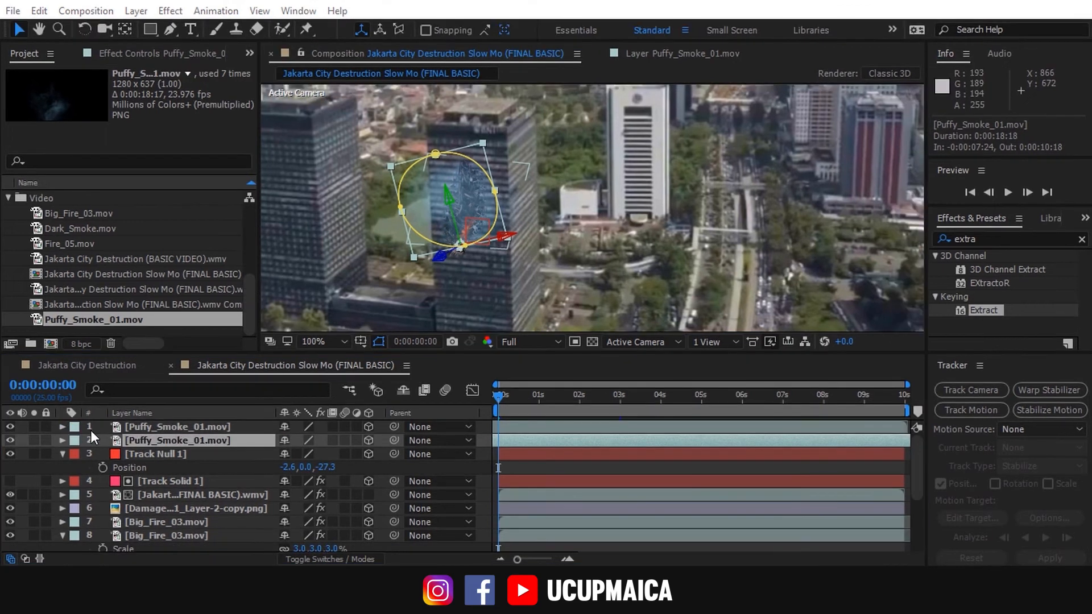
Step: Try to parent both Puffy_Smoke_01.mov layers to Track Null 1
{"action": "left_click", "coordinate": [149, 427]}
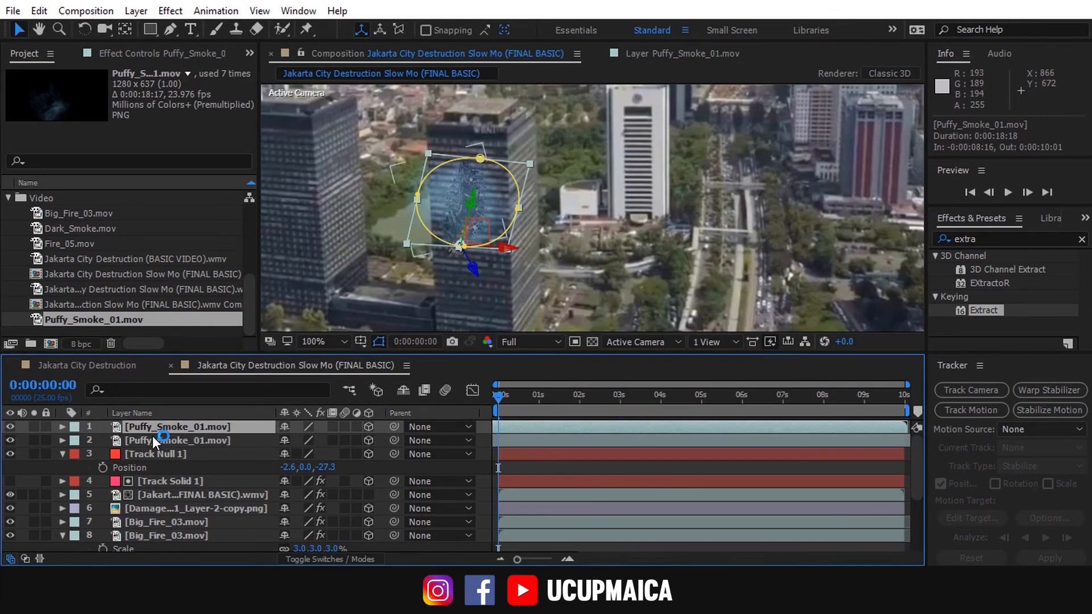
{"action": "left_click", "coordinate": [152, 438], "text": "shift"}
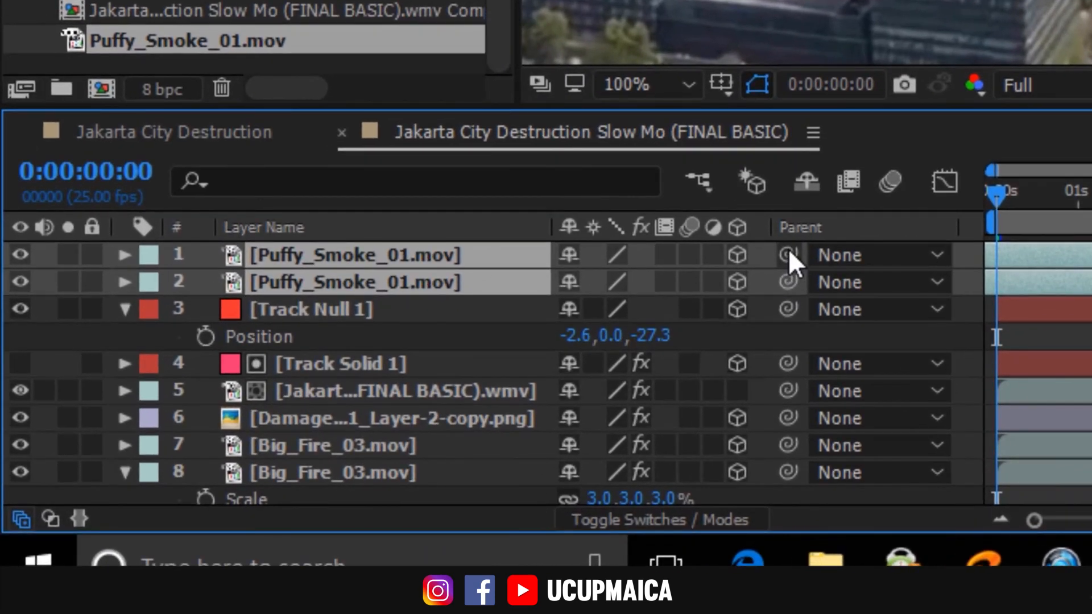
{"action": "left_click_drag", "start_coordinate": [788, 254], "coordinate": [445, 308]}
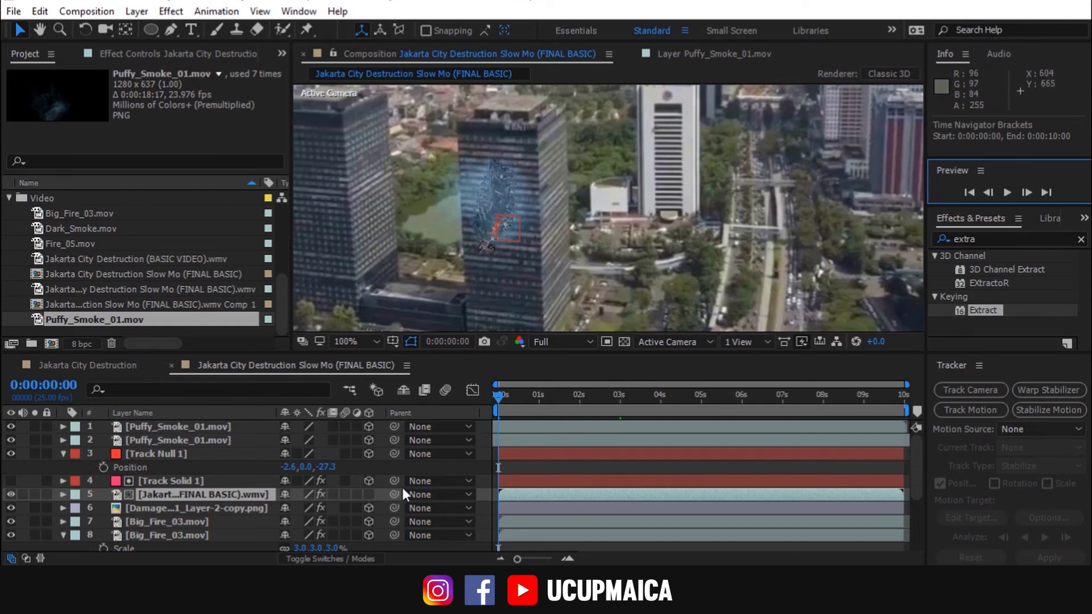
Step: Create a track solid from three 3D Camera Tracker points beside the damaged tower's side face in the city footage
{"action": "scroll", "coordinate": [249, 513], "scroll_direction": "down", "scroll_amount": 3}
{"action": "scroll", "coordinate": [248, 512], "scroll_direction": "down", "scroll_amount": 4}
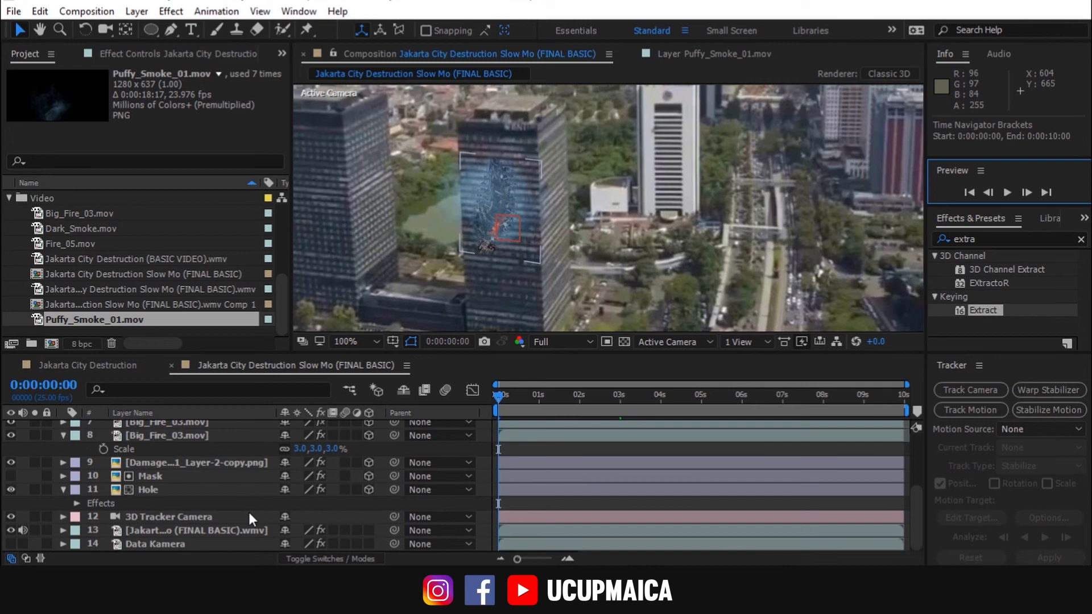
{"action": "left_click", "coordinate": [217, 529]}
{"action": "left_click", "coordinate": [103, 60]}
{"action": "left_click", "coordinate": [74, 83]}
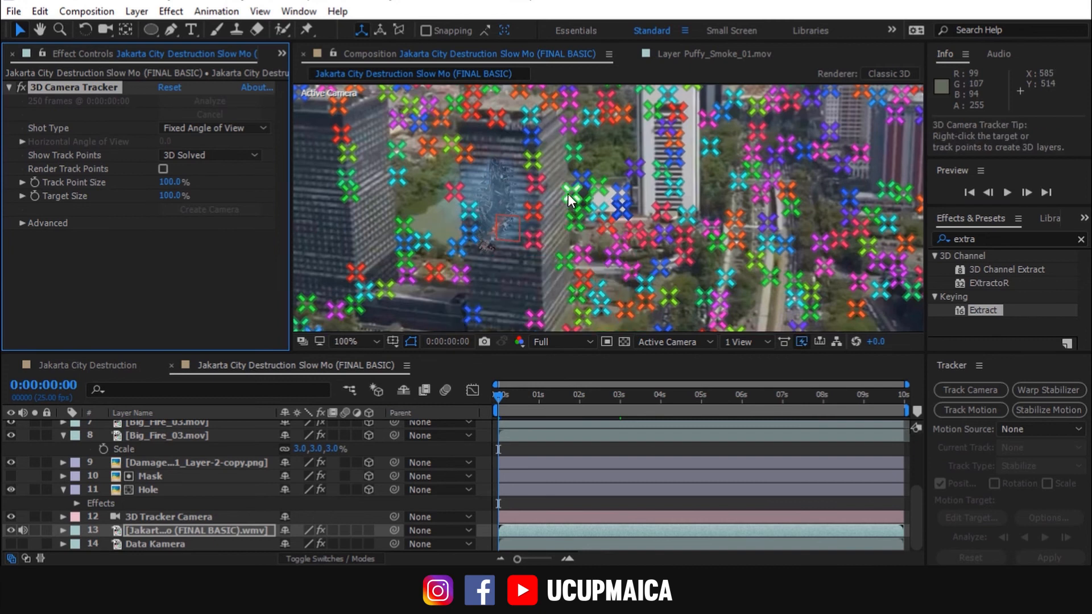
{"action": "left_click", "coordinate": [568, 193]}
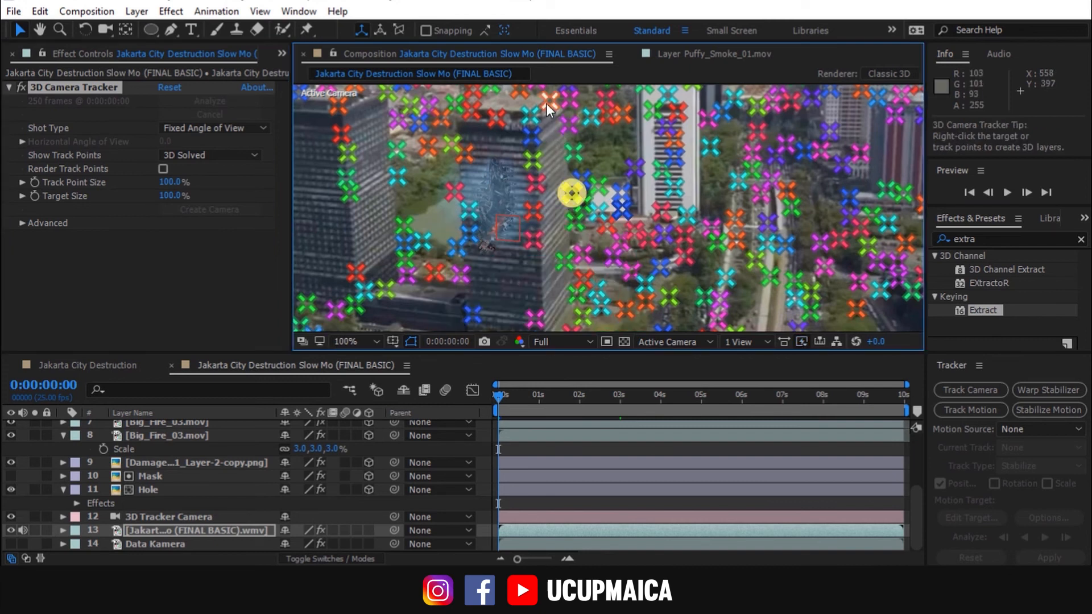
{"action": "left_click", "coordinate": [547, 102], "text": "shift"}
{"action": "left_click", "coordinate": [565, 263], "text": "shift"}
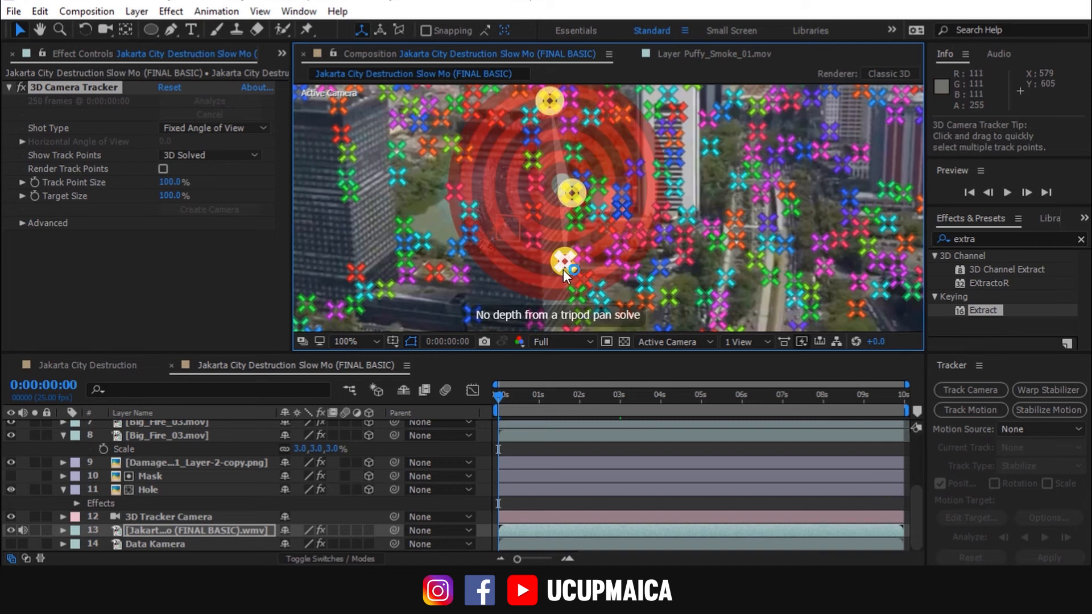
{"action": "right_click", "coordinate": [577, 194]}
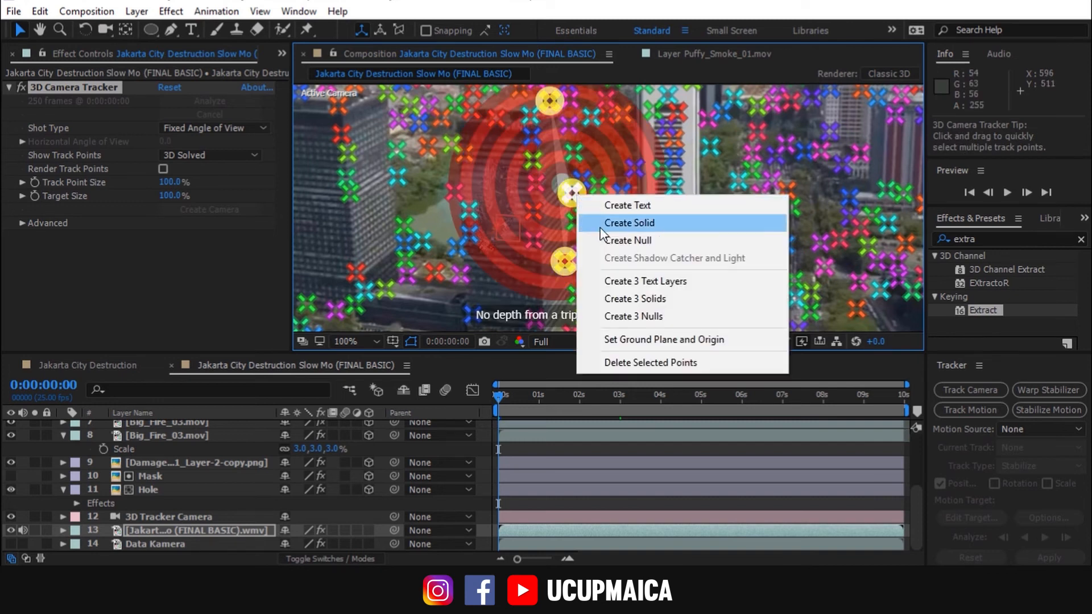
{"action": "left_click", "coordinate": [600, 227]}
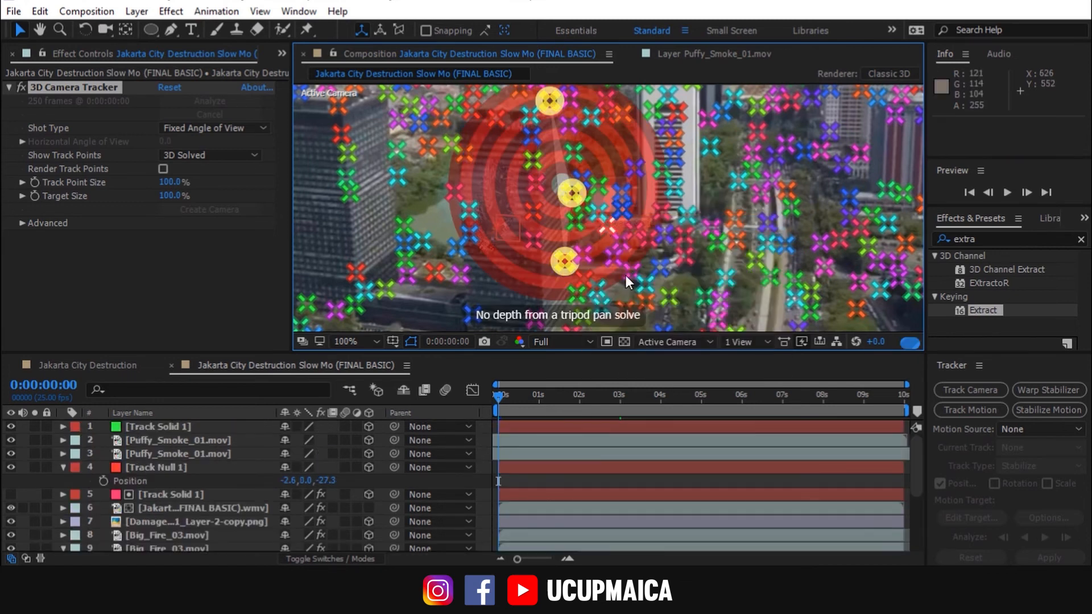
Step: Rotate the green Track Solid 1 to align with the tower's side face, at an orientation of about 265.4°, 284.7°, 351.8°
{"action": "left_click", "coordinate": [141, 429]}
{"action": "left_click", "coordinate": [86, 31]}
{"action": "left_click_drag", "start_coordinate": [561, 139], "coordinate": [606, 60]}
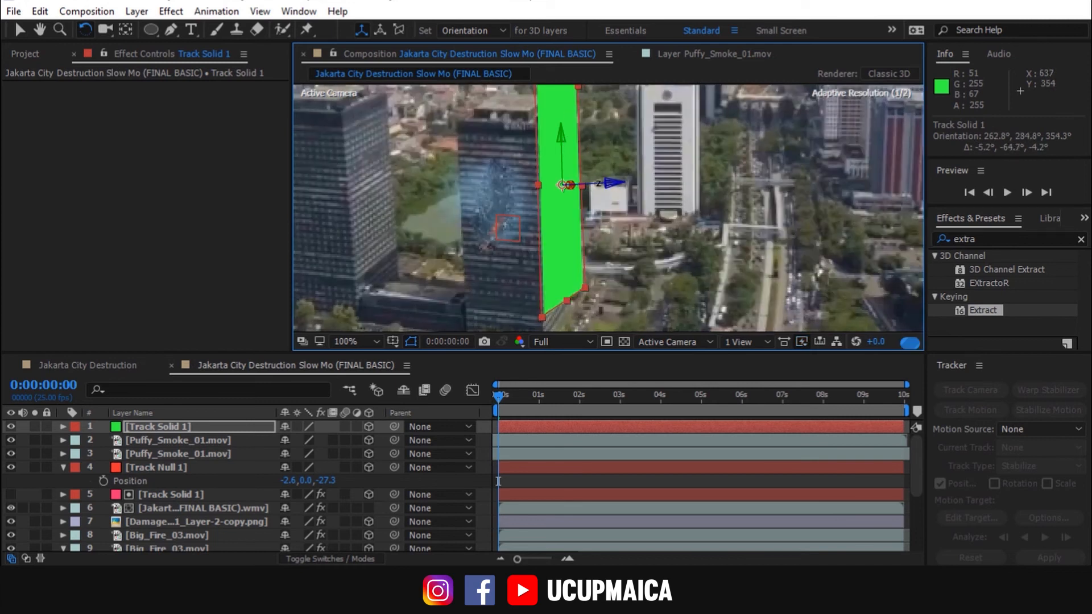
{"action": "left_click_drag", "start_coordinate": [599, 184], "coordinate": [575, 160]}
{"action": "left_click", "coordinate": [18, 31]}
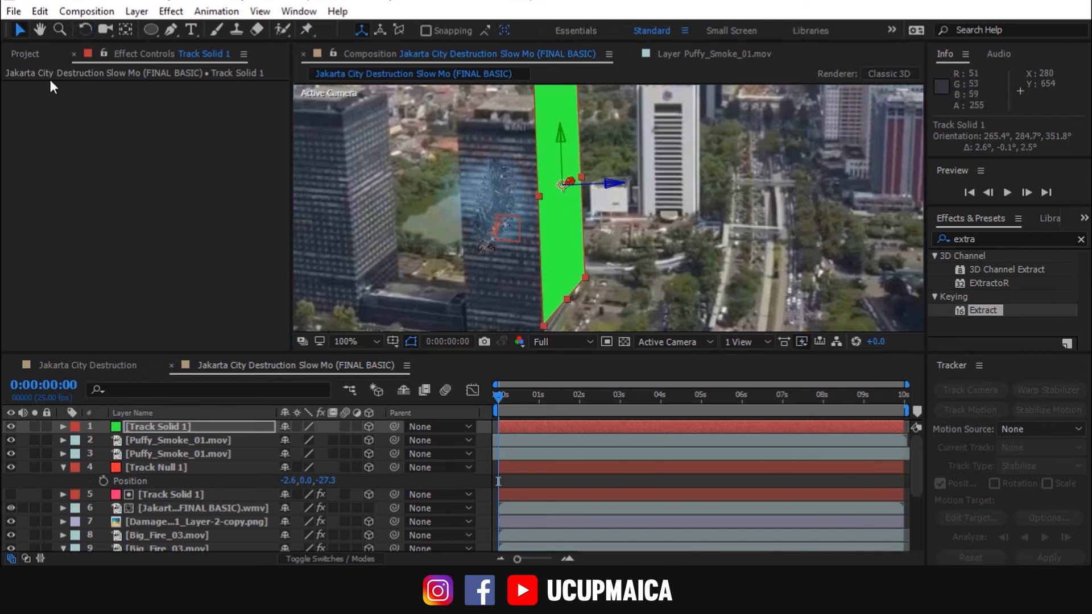
Step: Replace the green track solid with the cracks_CG.jpg image from the project
{"action": "left_click", "coordinate": [21, 54]}
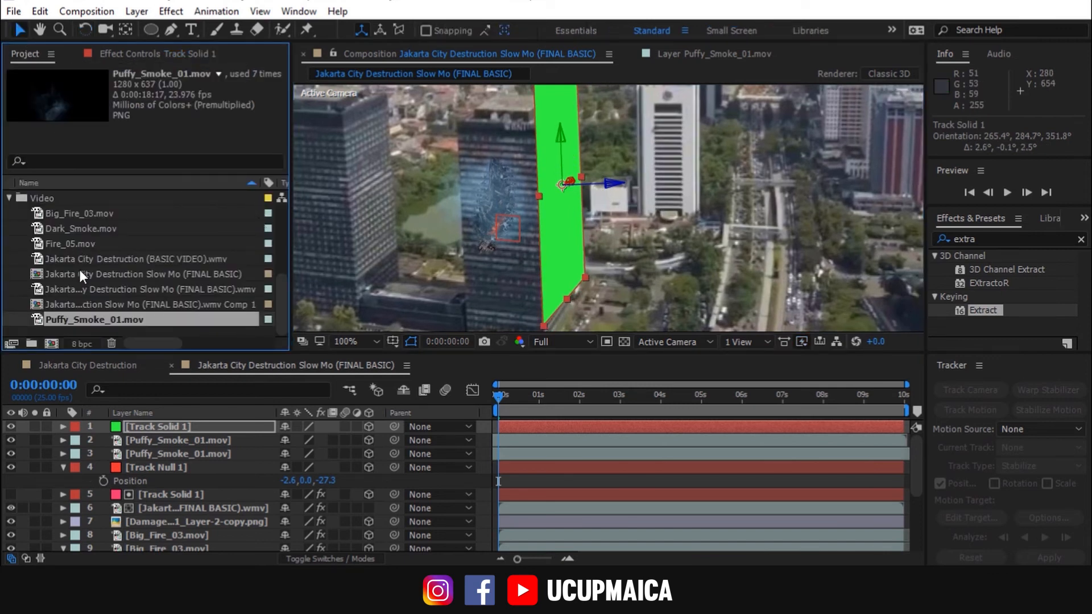
{"action": "scroll", "coordinate": [108, 298], "scroll_direction": "up", "scroll_amount": 4}
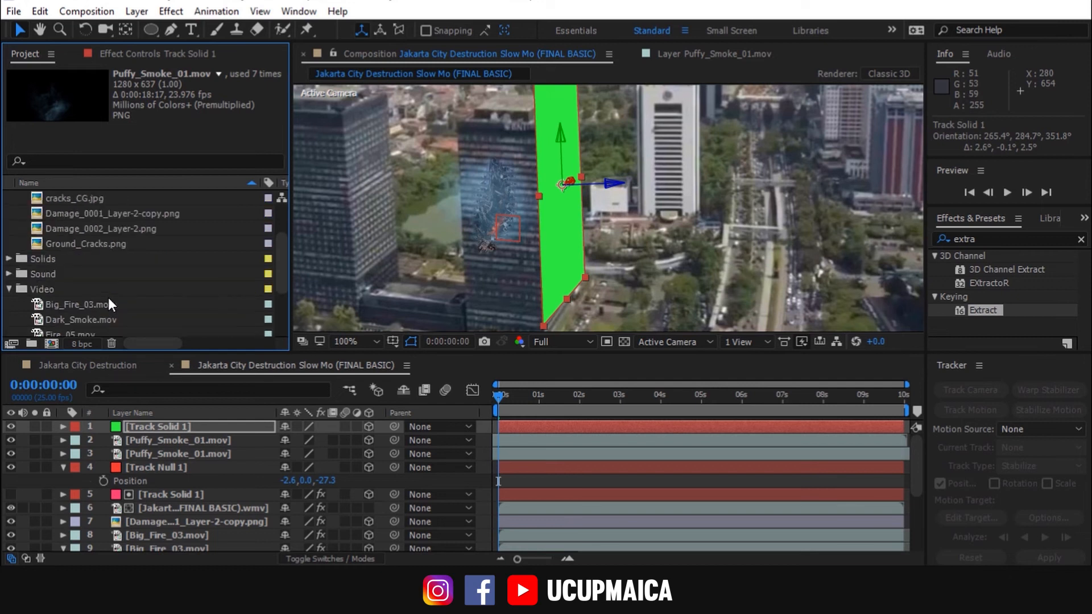
{"action": "left_click", "coordinate": [77, 201], "text": "alt"}
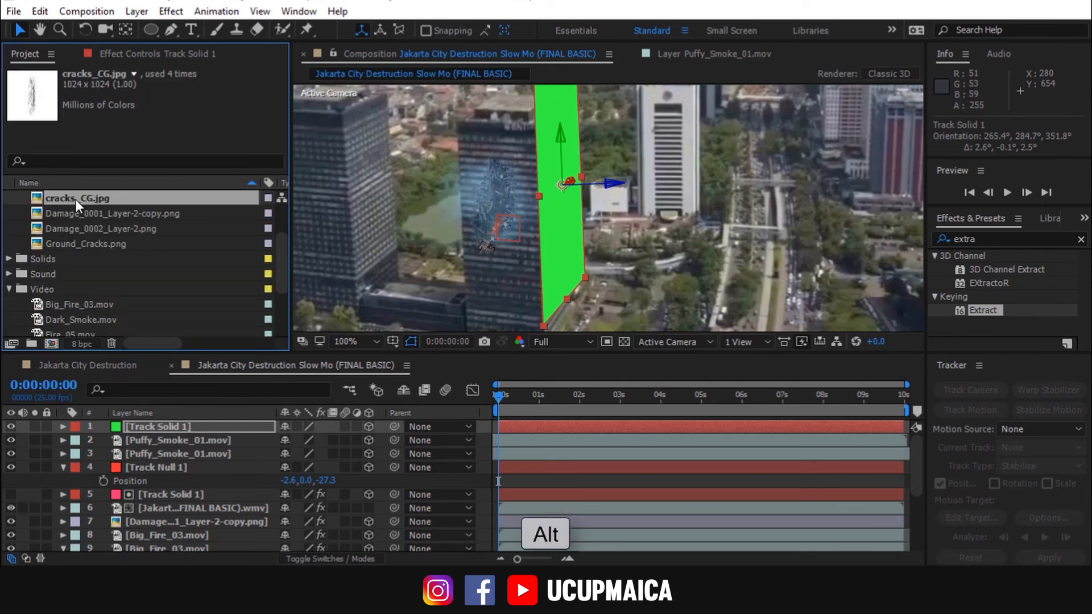
{"action": "left_click_drag", "start_coordinate": [76, 199], "coordinate": [562, 186]}
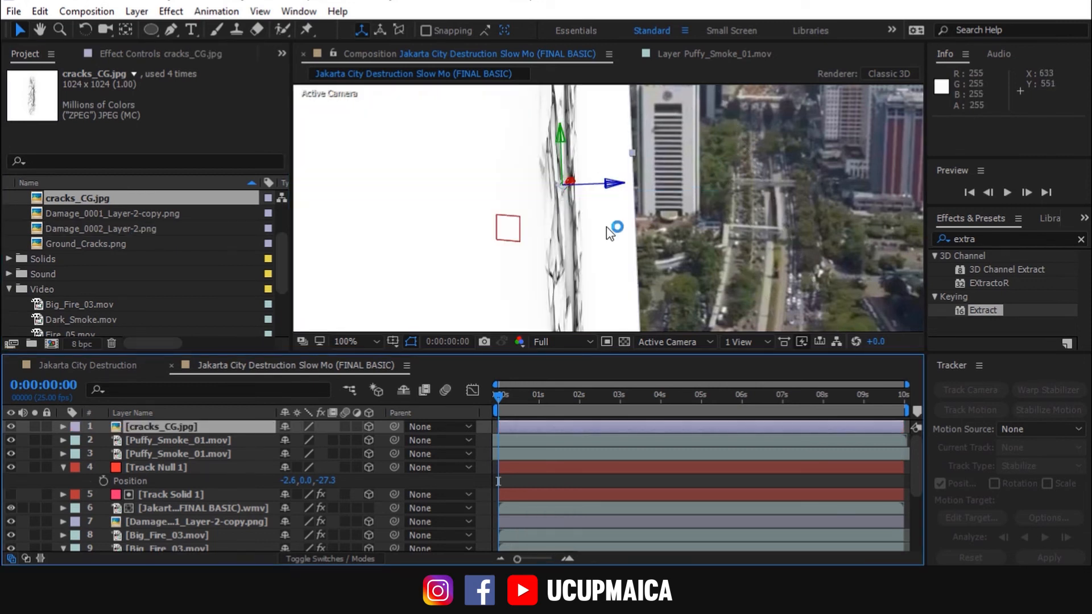
Step: Set the cracks_CG.jpg layer's blending mode to Multiply
{"action": "key", "text": "z"}
{"action": "left_click", "coordinate": [556, 172], "text": "alt"}
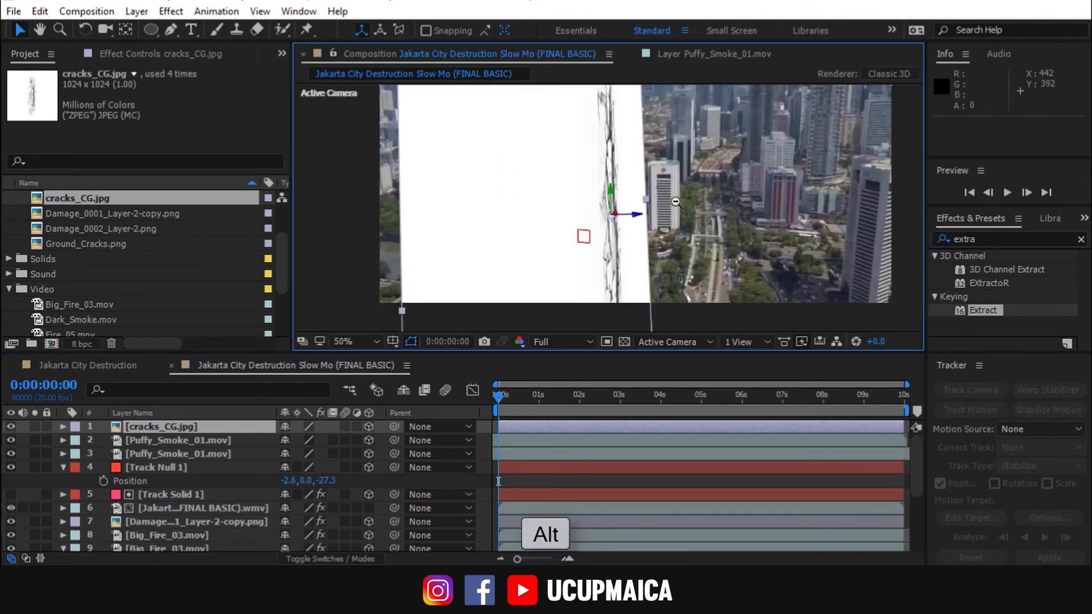
{"action": "left_click", "coordinate": [588, 213], "text": "alt"}
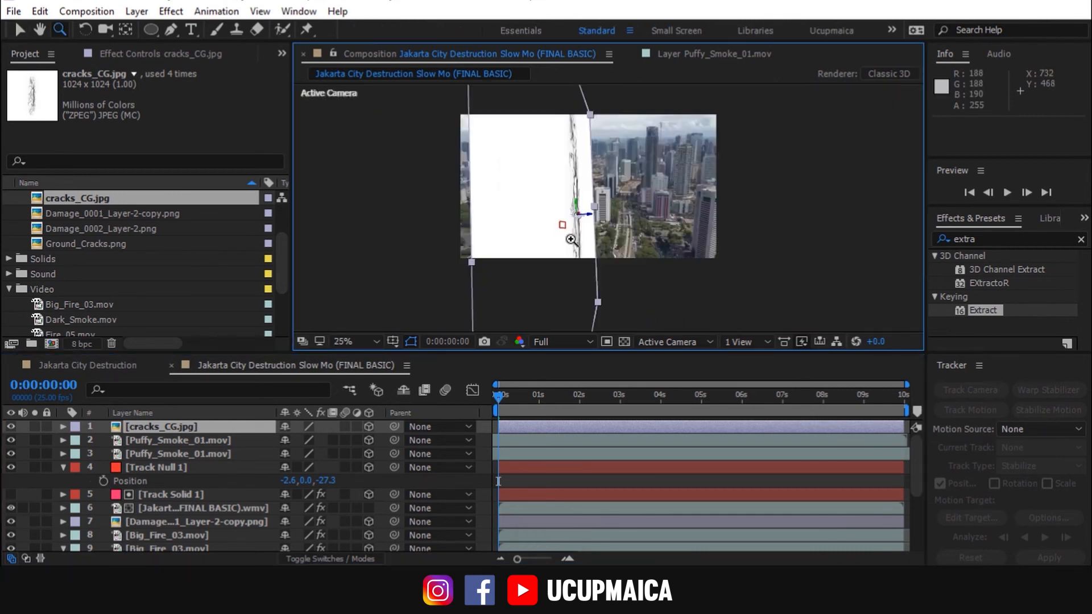
{"action": "left_click", "coordinate": [589, 213]}
{"action": "left_click", "coordinate": [589, 214]}
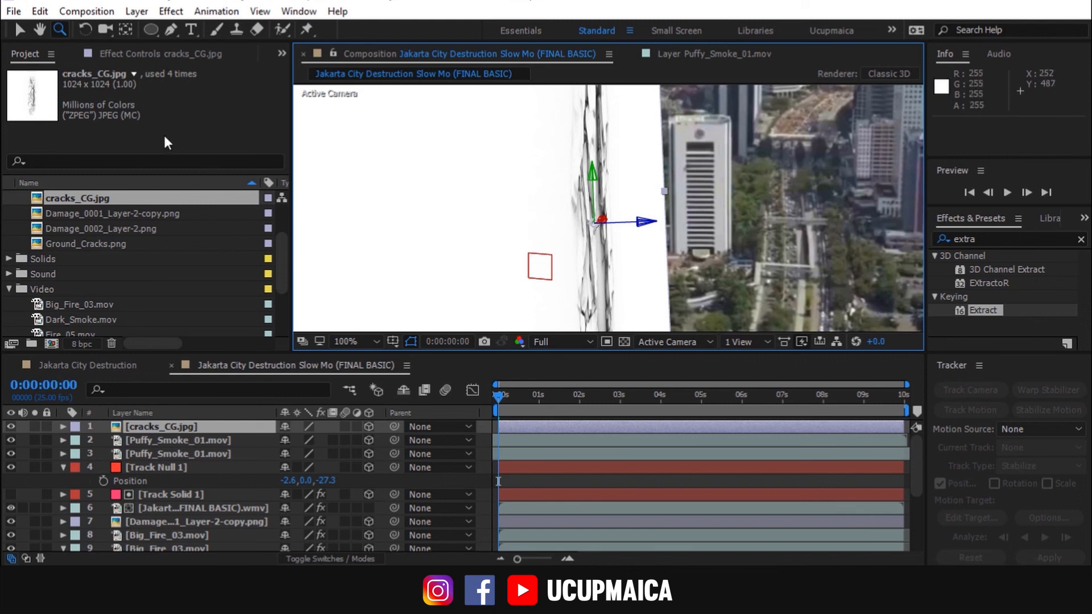
{"action": "left_click", "coordinate": [19, 29]}
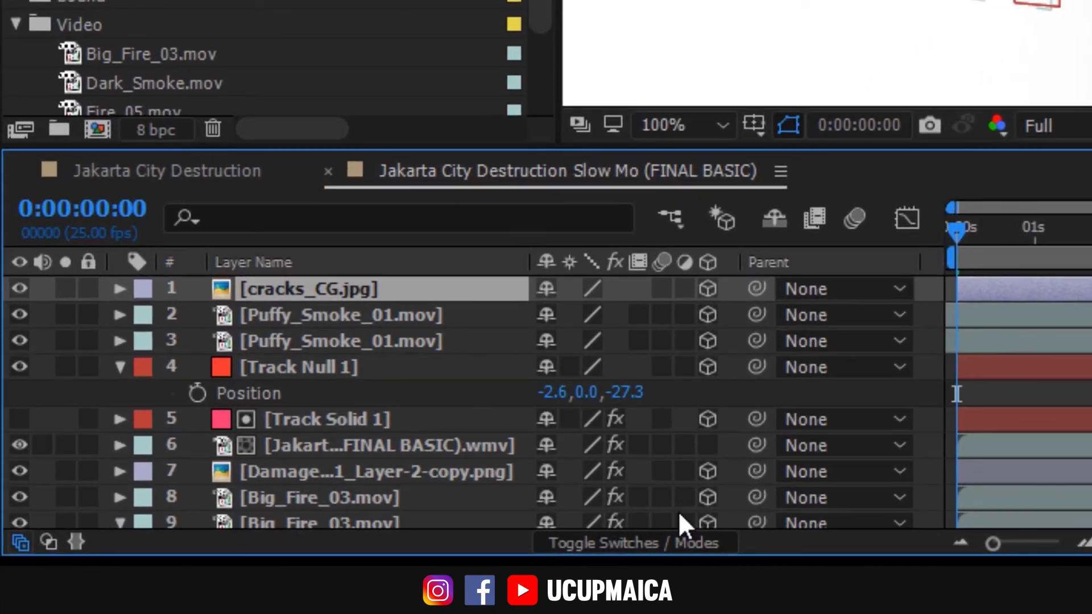
{"action": "left_click", "coordinate": [330, 559]}
{"action": "left_click", "coordinate": [306, 426]}
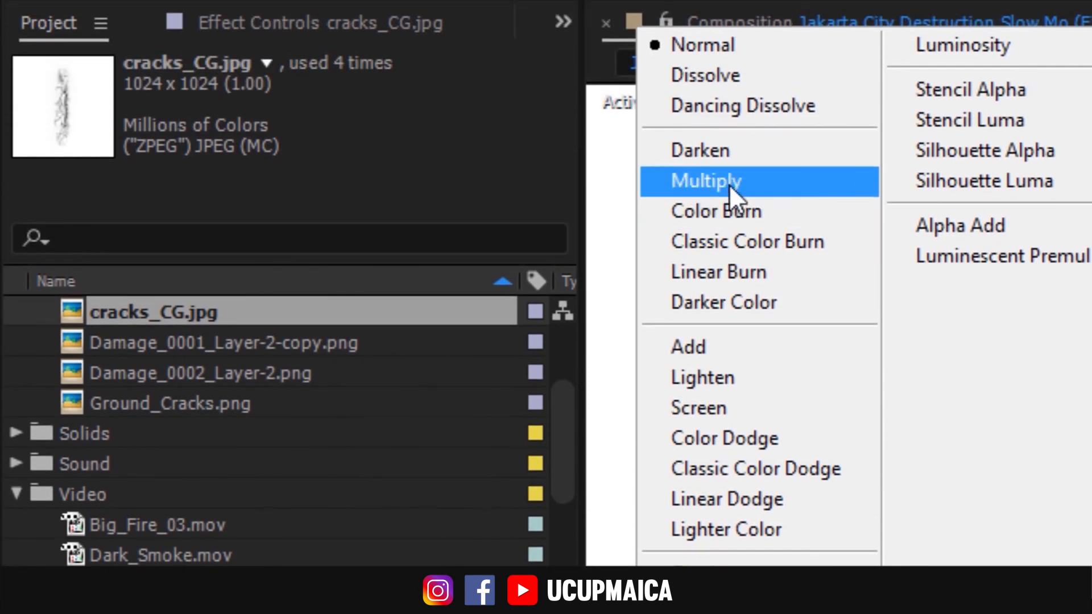
{"action": "left_click", "coordinate": [728, 183]}
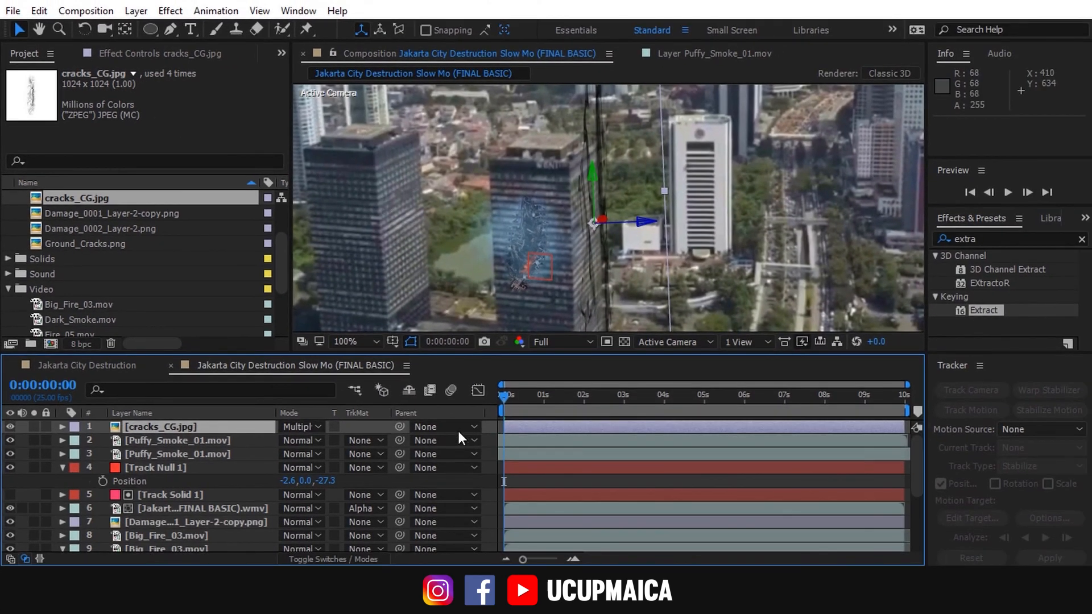
Step: Scale the cracks_CG.jpg layer to 16% and move it onto the tower's side face at about 42.8, -27.2, -6.1
{"action": "left_click", "coordinate": [206, 423]}
{"action": "key", "text": "s"}
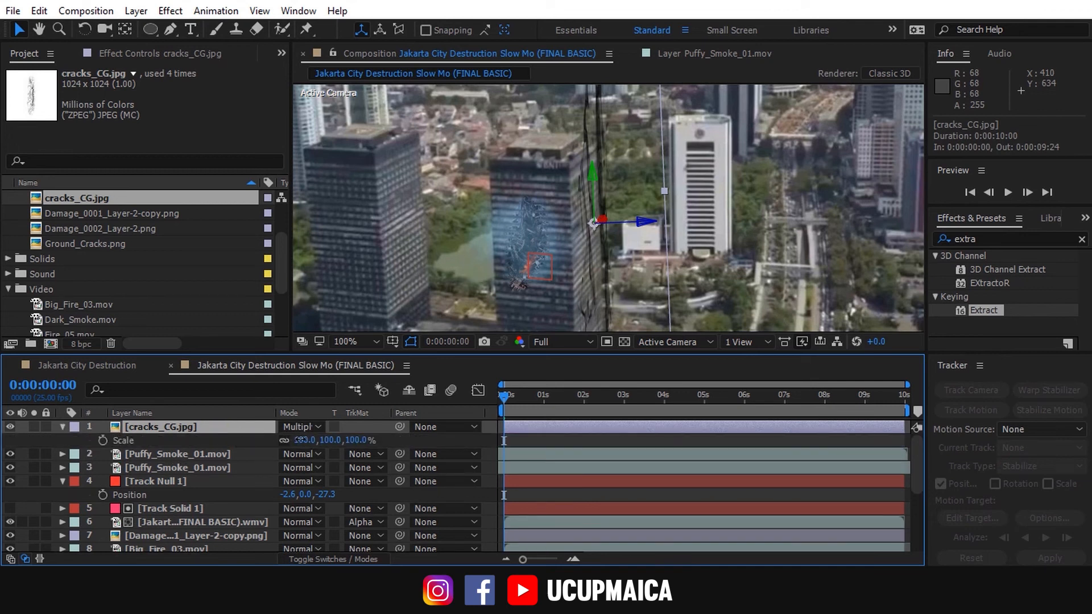
{"action": "left_click", "coordinate": [298, 440]}
{"action": "type", "text": "16"}
{"action": "key", "text": "Return"}
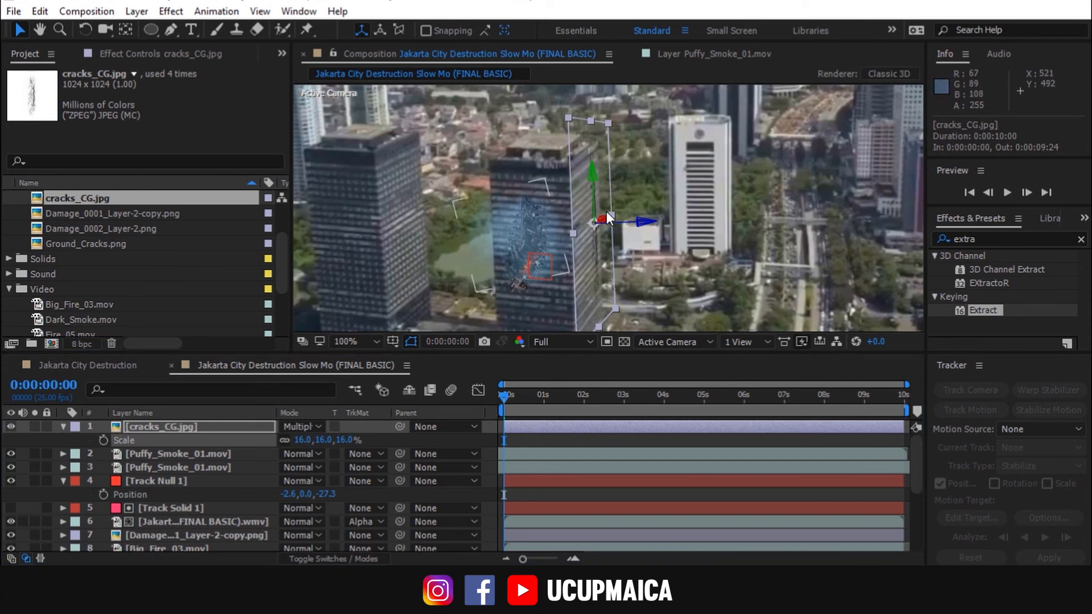
{"action": "left_click_drag", "start_coordinate": [601, 219], "coordinate": [610, 237]}
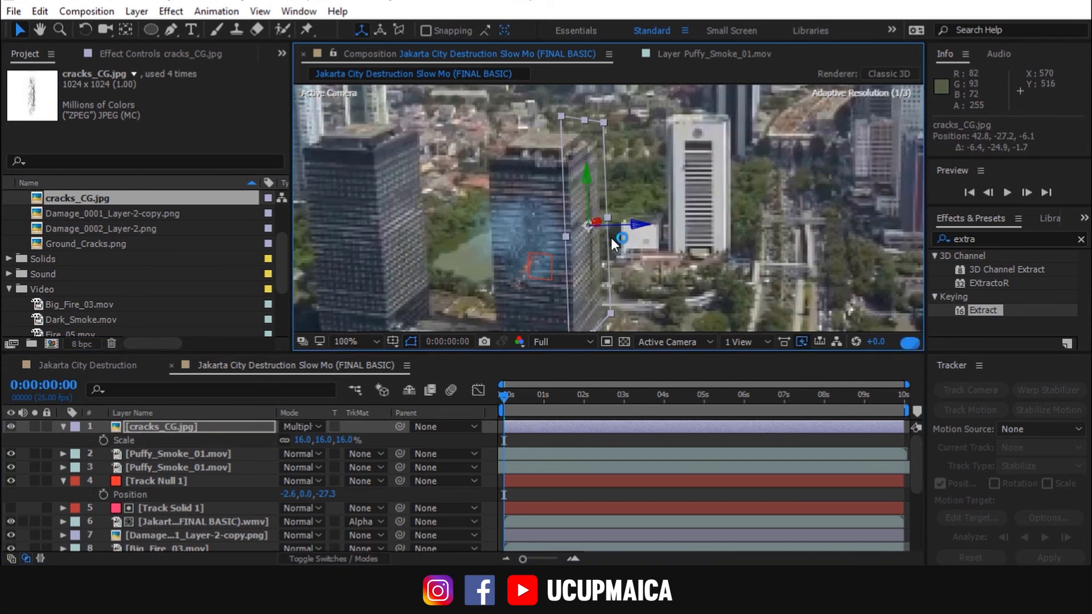
{"action": "left_click", "coordinate": [726, 204]}
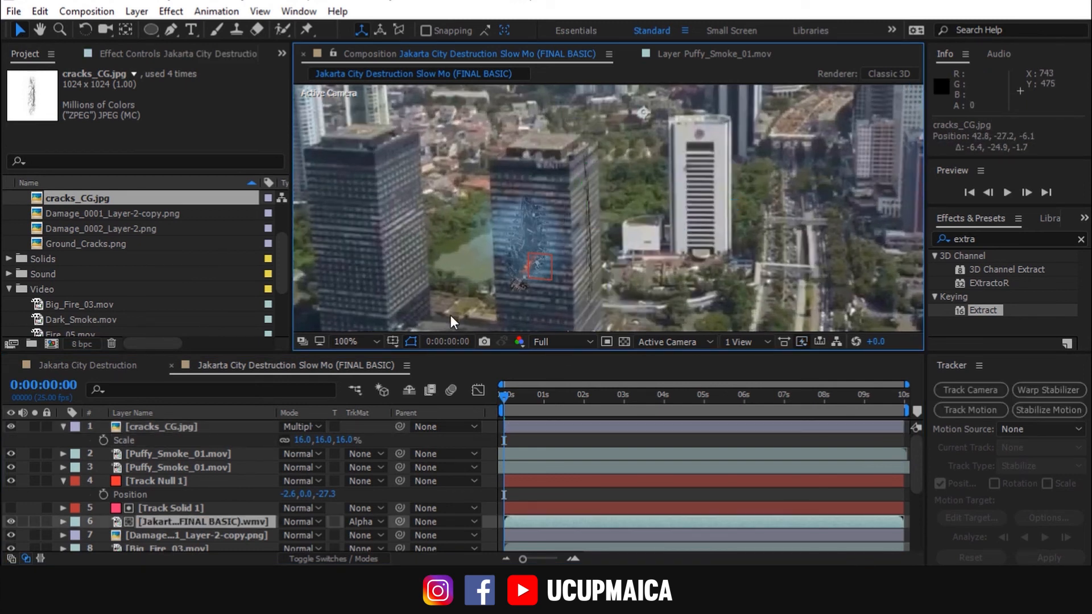
Step: Rotate the cracks layer to an orientation of about 269.3°, 297.4°, 6.5° and lower it to about 42.2, -28.6, -18.0
{"action": "left_click", "coordinate": [214, 425]}
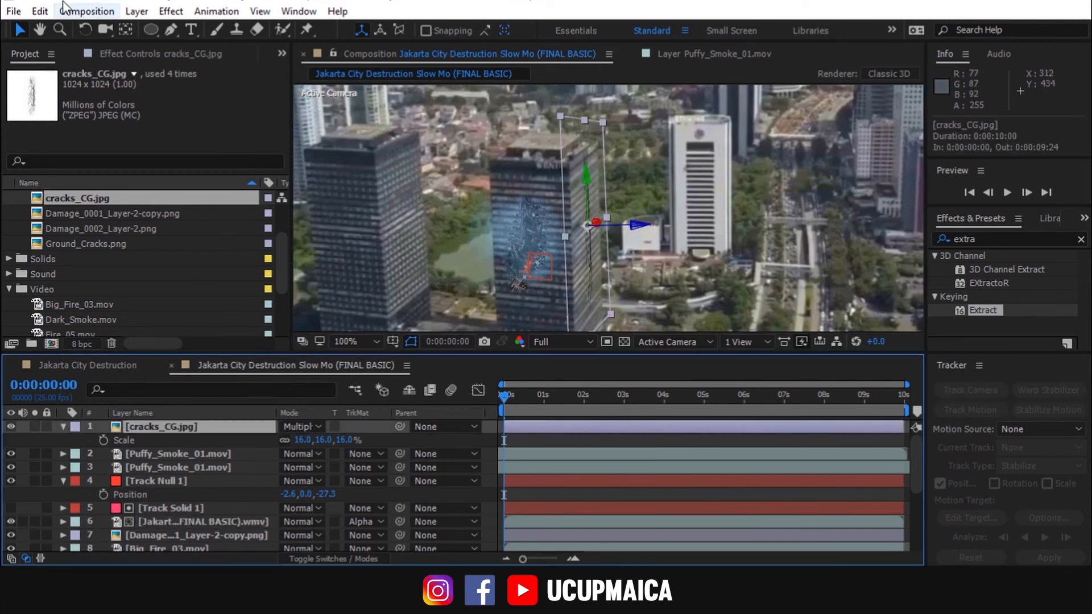
{"action": "left_click", "coordinate": [85, 29]}
{"action": "left_click_drag", "start_coordinate": [586, 197], "coordinate": [578, 193]}
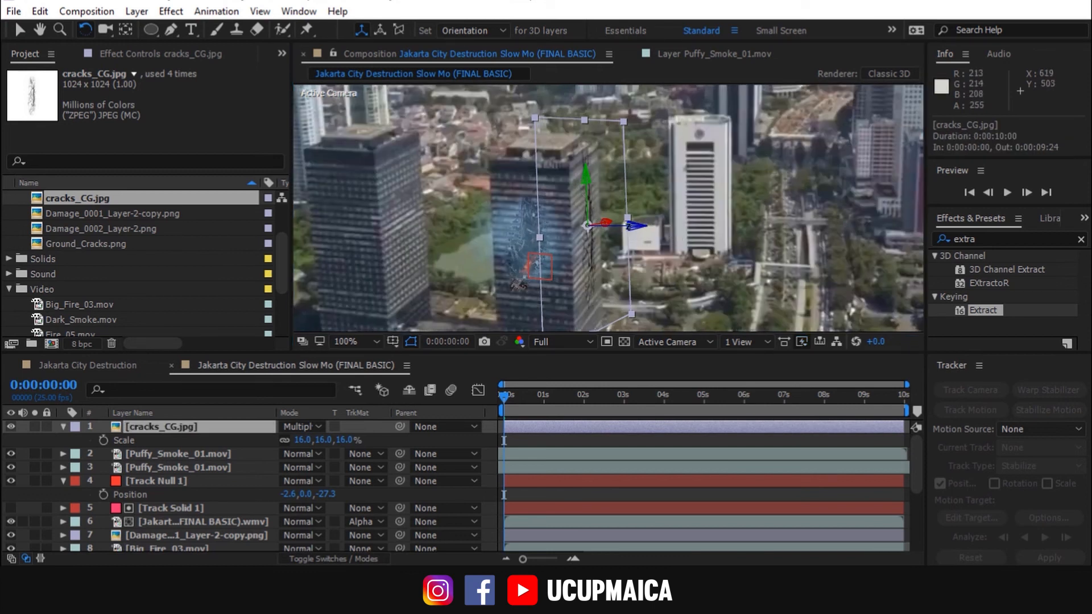
{"action": "left_click_drag", "start_coordinate": [625, 226], "coordinate": [623, 218]}
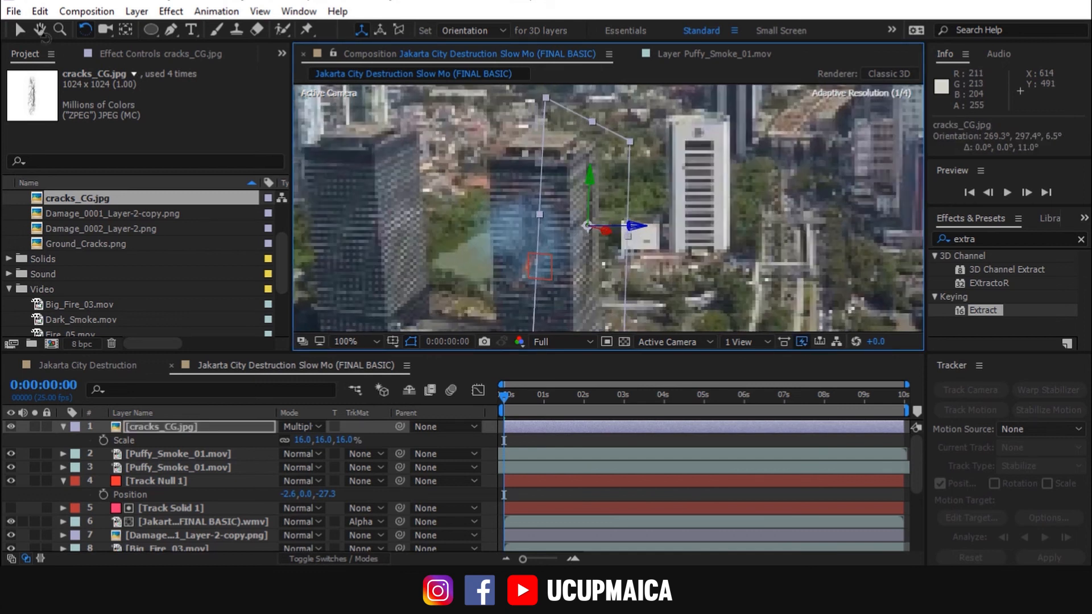
{"action": "key", "text": "v"}
{"action": "left_click_drag", "start_coordinate": [587, 188], "coordinate": [589, 202]}
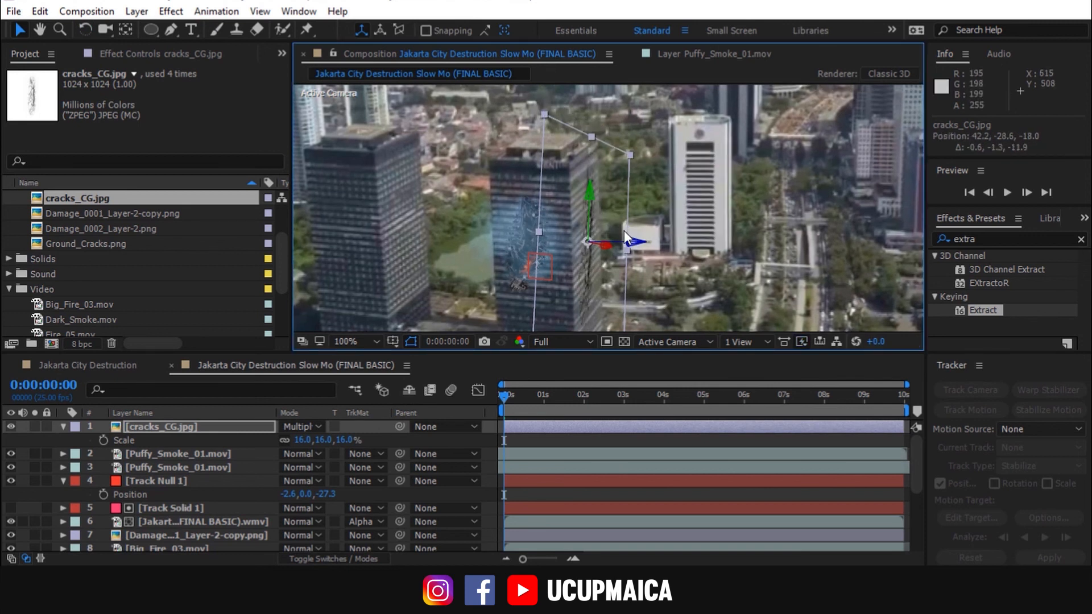
{"action": "left_click", "coordinate": [722, 221]}
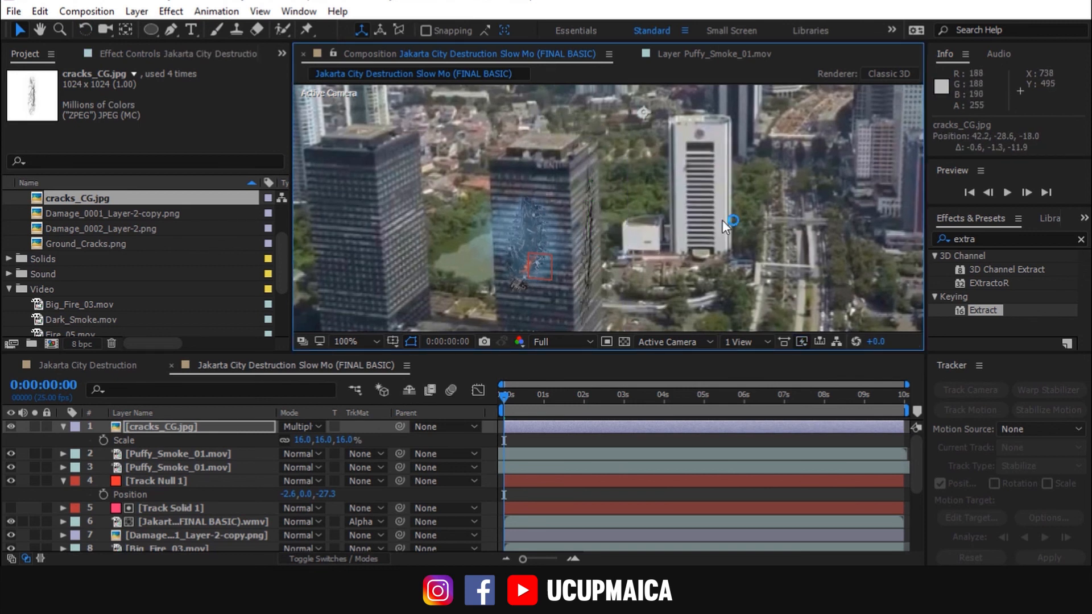
Step: Apply Curves to the cracks_CG.jpg layer and lower the RGB midtones slightly, anchoring the highlights with a second point on the original diagonal
{"action": "left_click", "coordinate": [208, 429]}
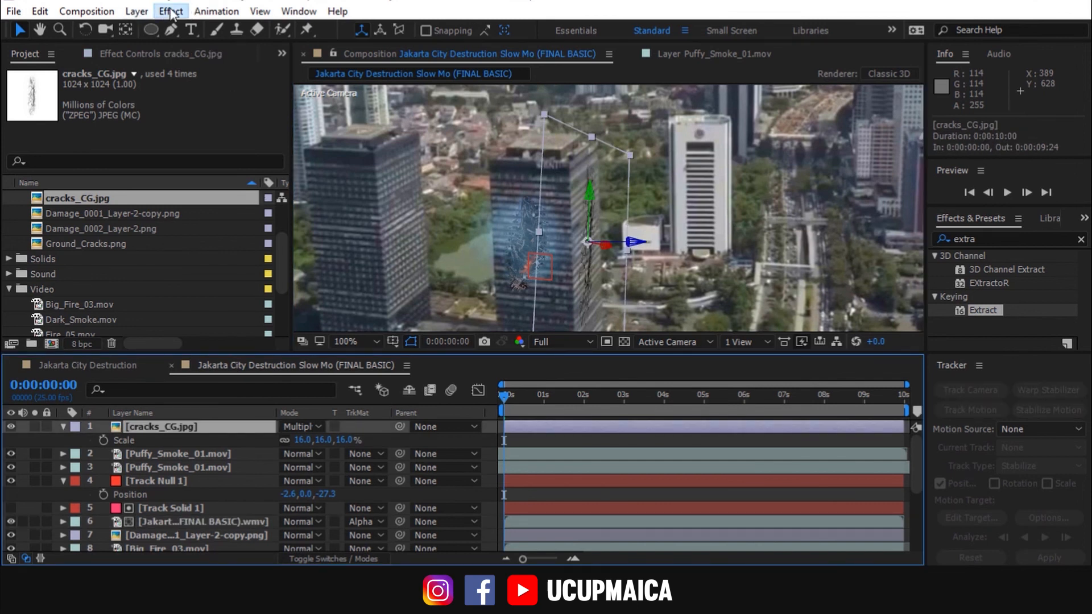
{"action": "left_click", "coordinate": [171, 11]}
{"action": "mouse_move", "coordinate": [348, 166]}
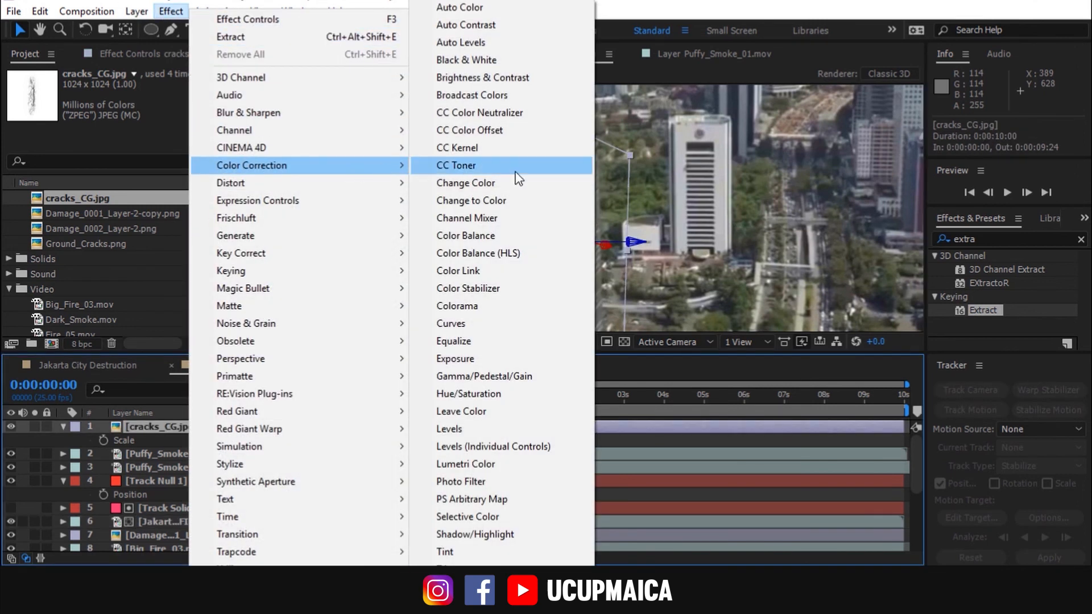
{"action": "left_click", "coordinate": [496, 327]}
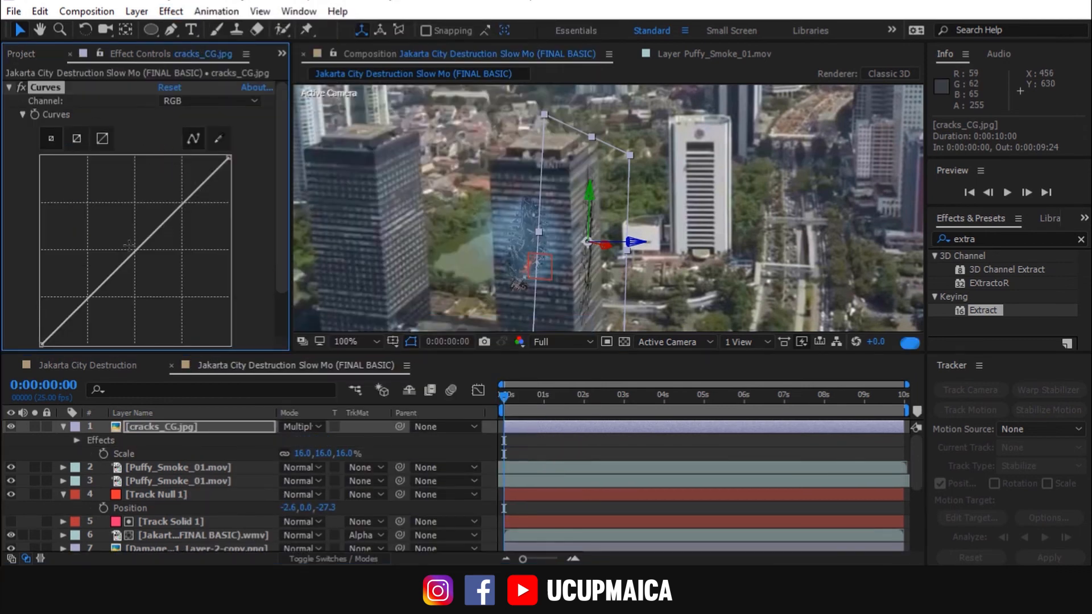
{"action": "mouse_move", "coordinate": [137, 251]}
{"action": "left_mouse_down"}
{"action": "mouse_move", "coordinate": [150, 258]}
{"action": "mouse_move", "coordinate": [145, 250]}
{"action": "left_mouse_up"}
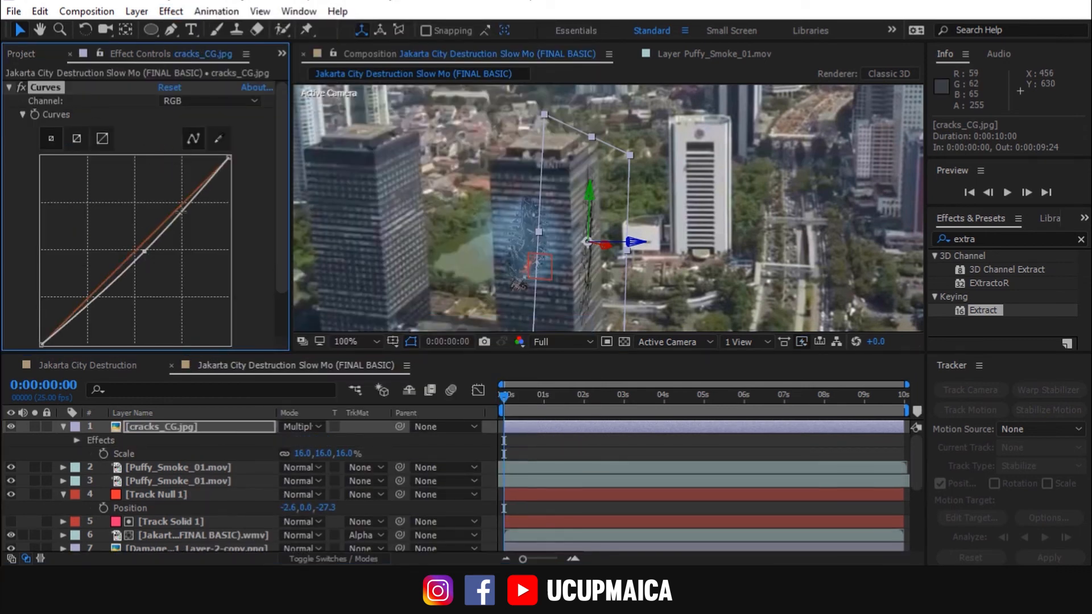
{"action": "left_click_drag", "start_coordinate": [183, 208], "coordinate": [182, 204]}
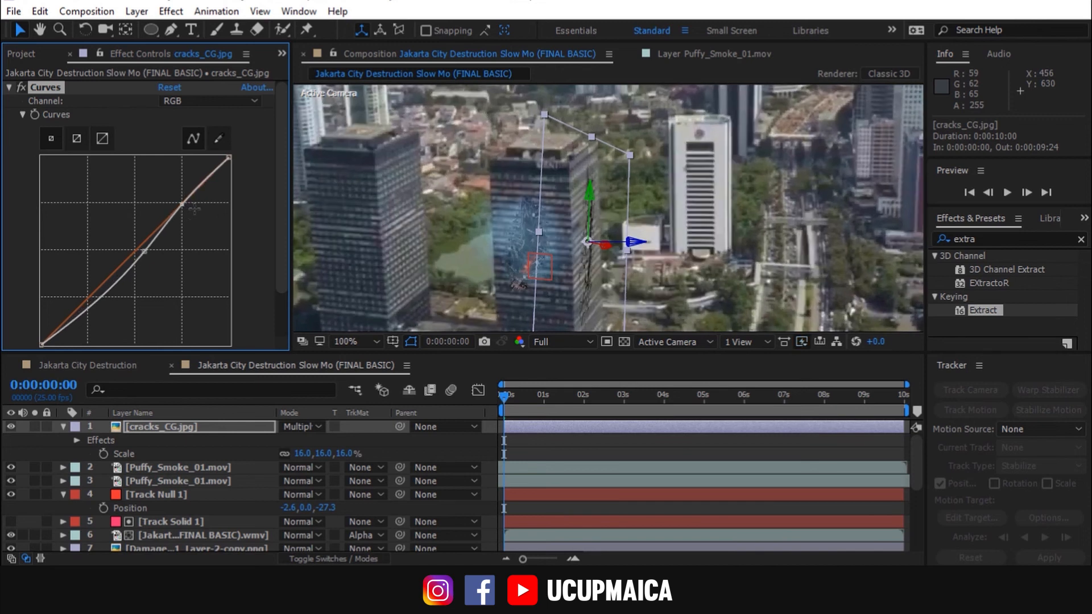
Step: Lower the midtones of the Red and Green channels slightly in the Curves effect on the cracks_CG.jpg layer
{"action": "left_click", "coordinate": [227, 97]}
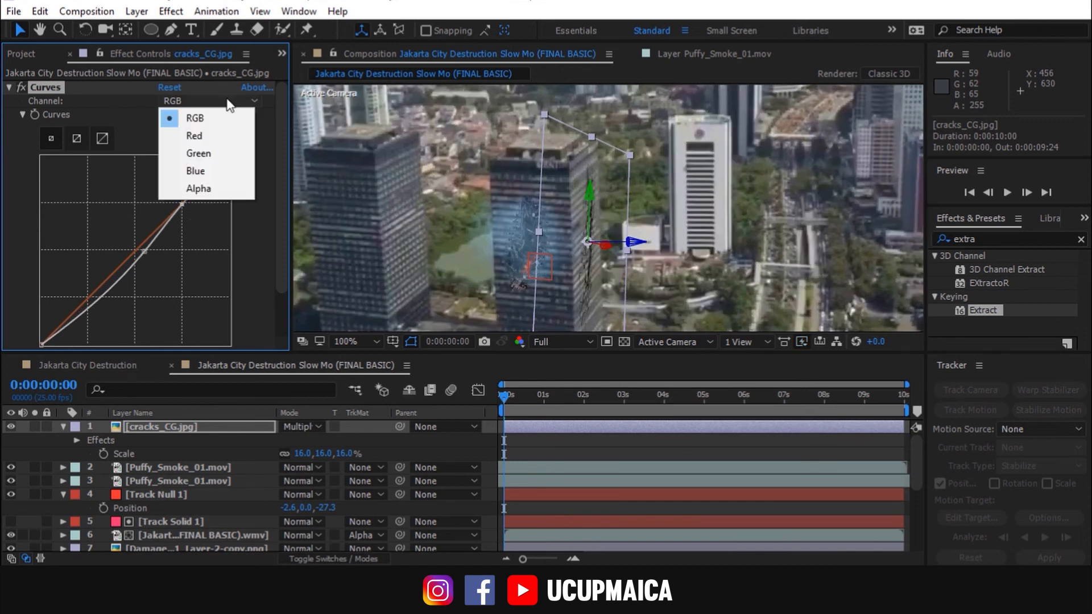
{"action": "left_click", "coordinate": [215, 134]}
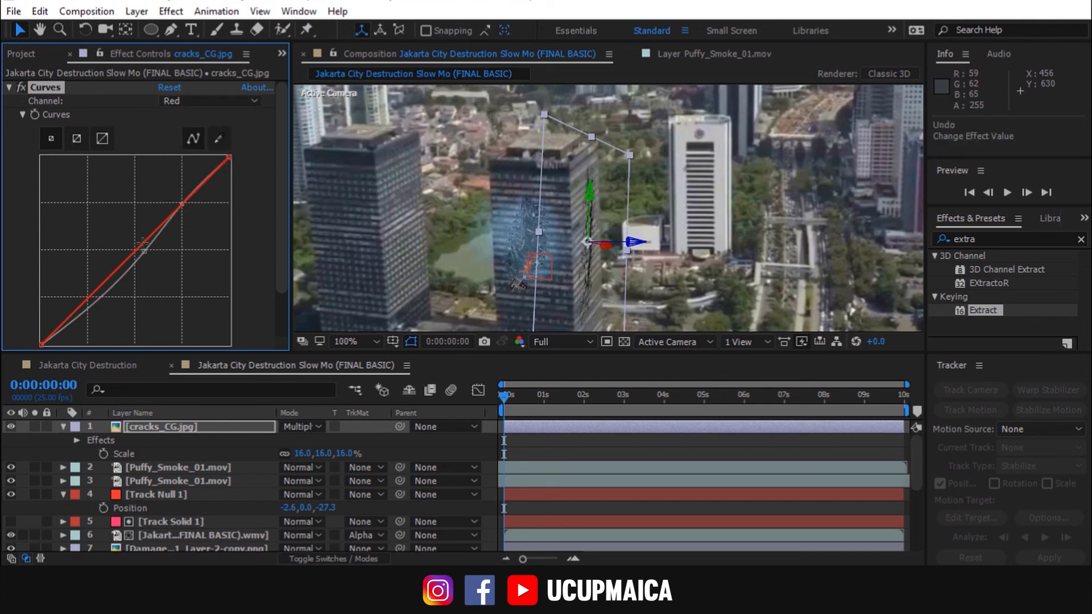
{"action": "left_click_drag", "start_coordinate": [145, 247], "coordinate": [147, 248]}
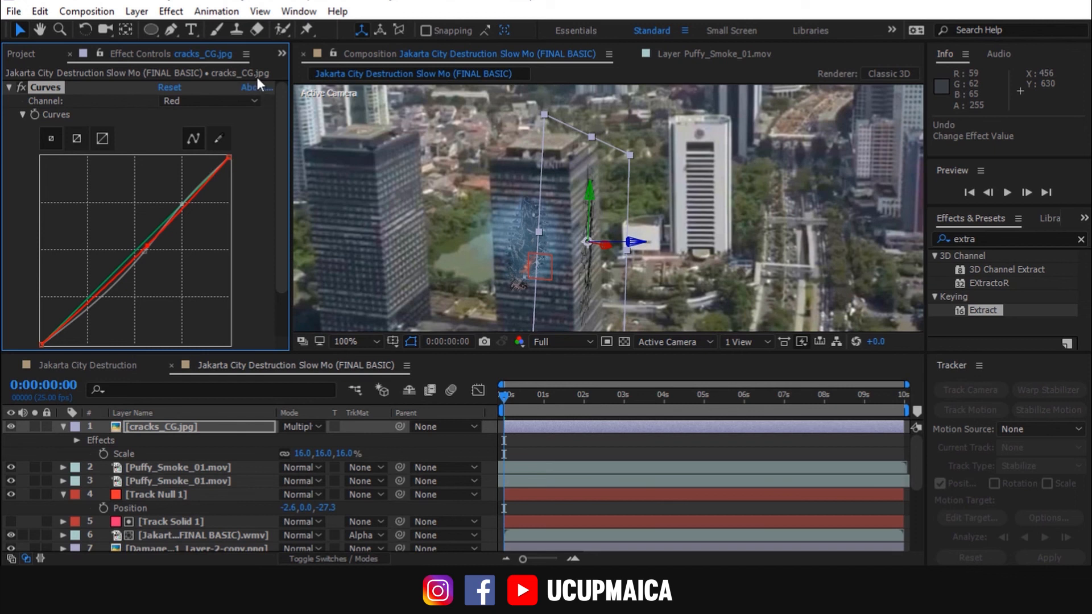
{"action": "left_click", "coordinate": [234, 100]}
{"action": "left_click", "coordinate": [200, 153]}
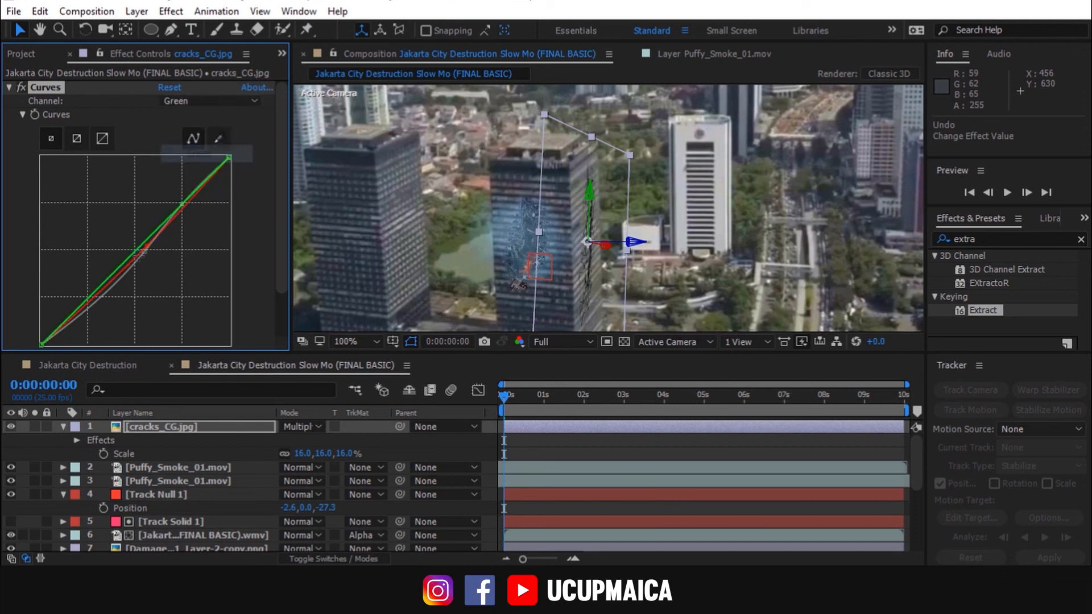
{"action": "left_click_drag", "start_coordinate": [142, 251], "coordinate": [142, 251]}
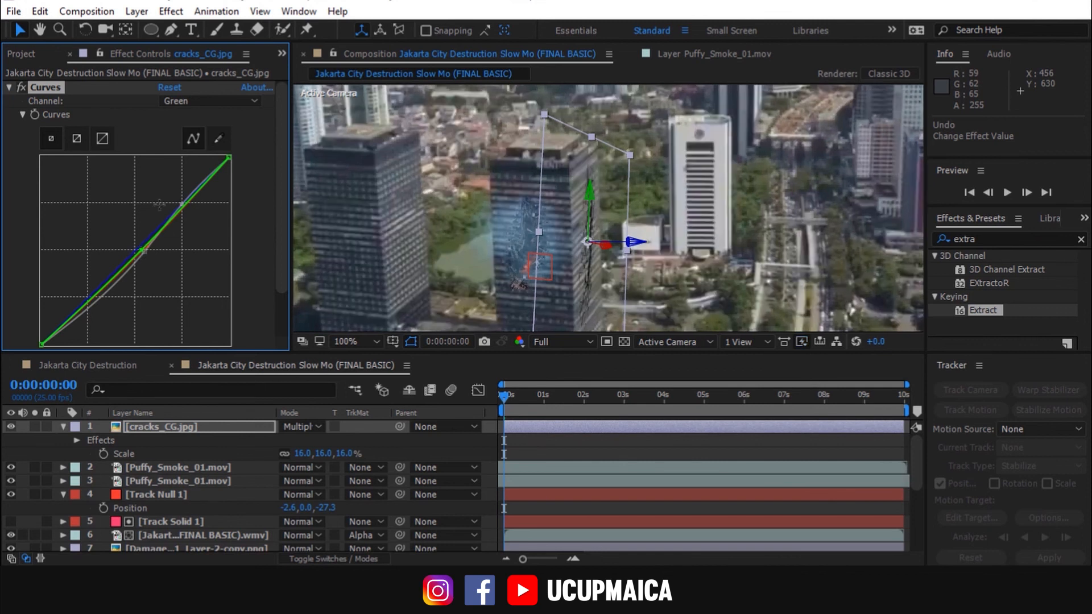
Step: Zoom the composition view out to 50% to examine the cracked tower within the whole shot
{"action": "left_click", "coordinate": [398, 206]}
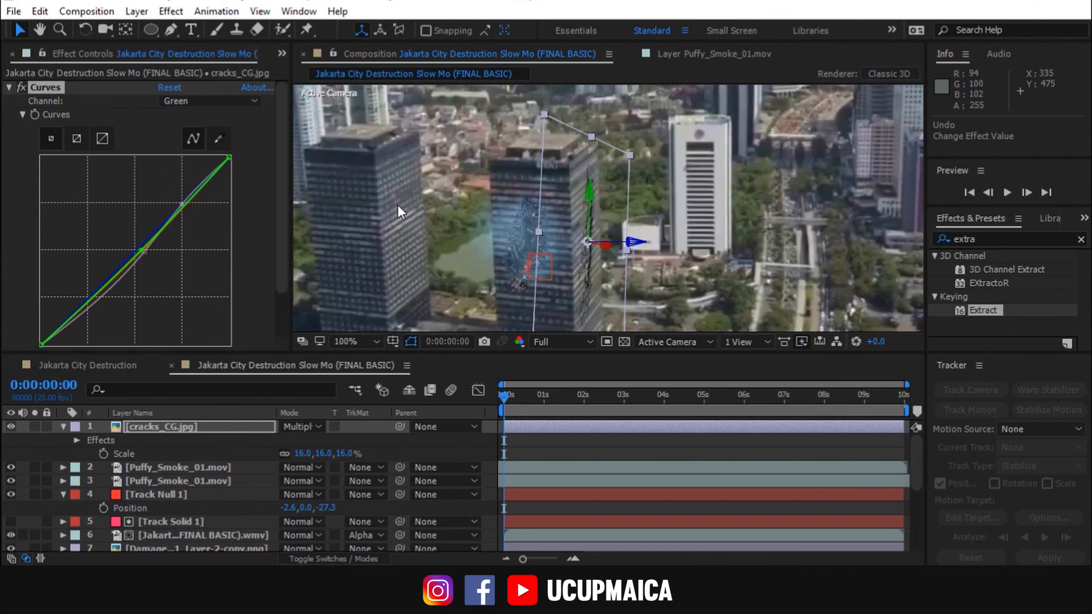
{"action": "key", "text": "z"}
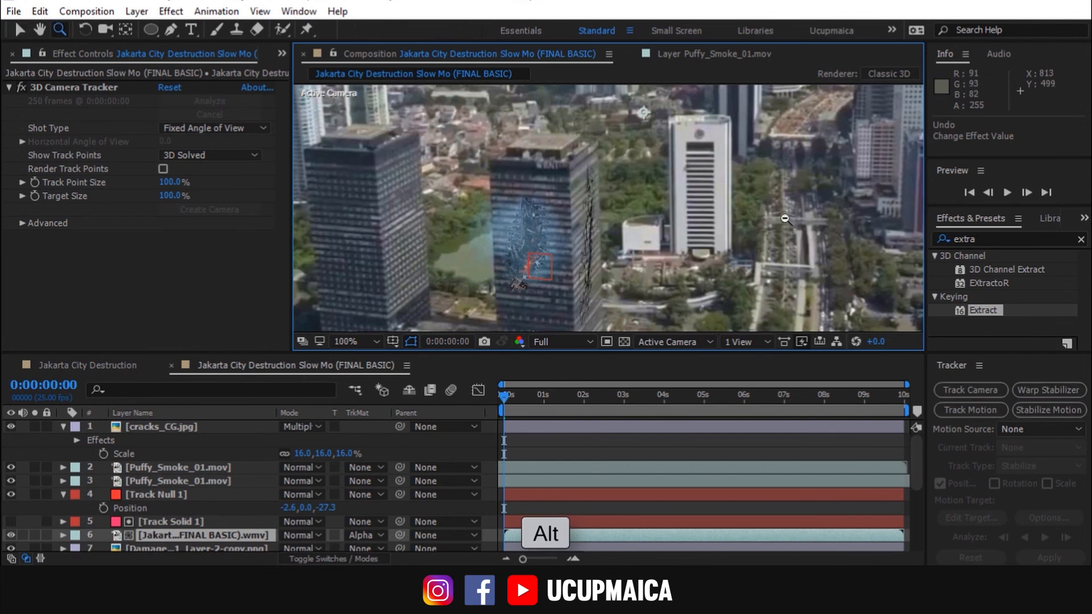
{"action": "left_click", "coordinate": [398, 205], "text": "alt"}
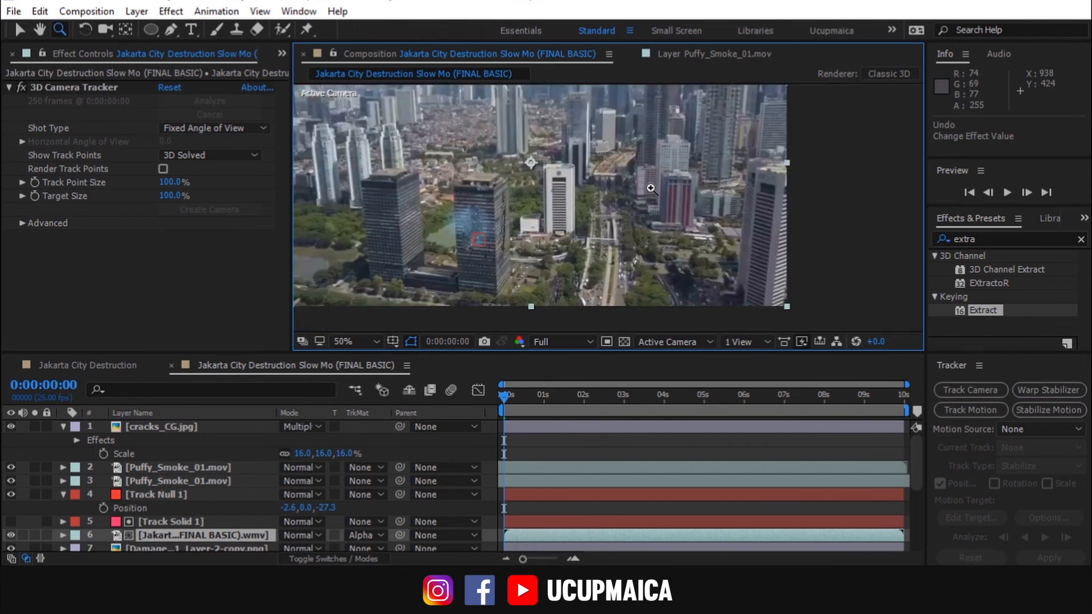